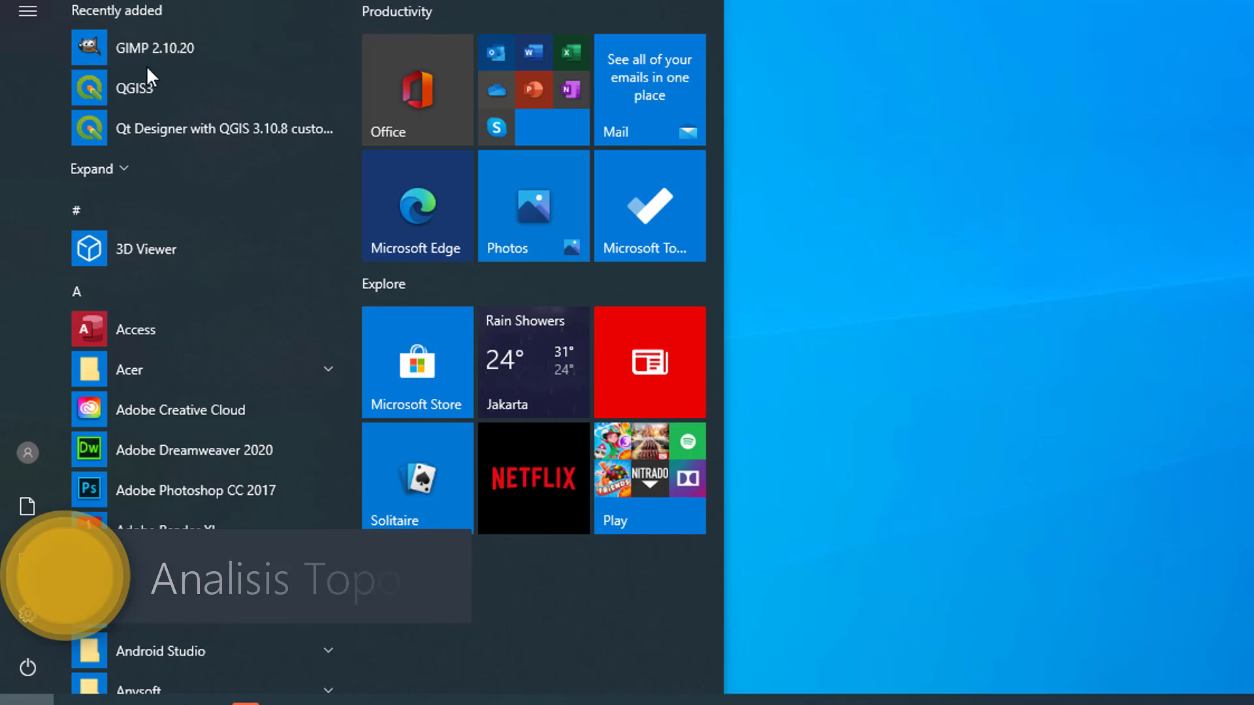
# Step: Launch QGIS3 and start a new empty project from the EPSG:4326 - WGS 84 template
pyautogui.click(139, 78)
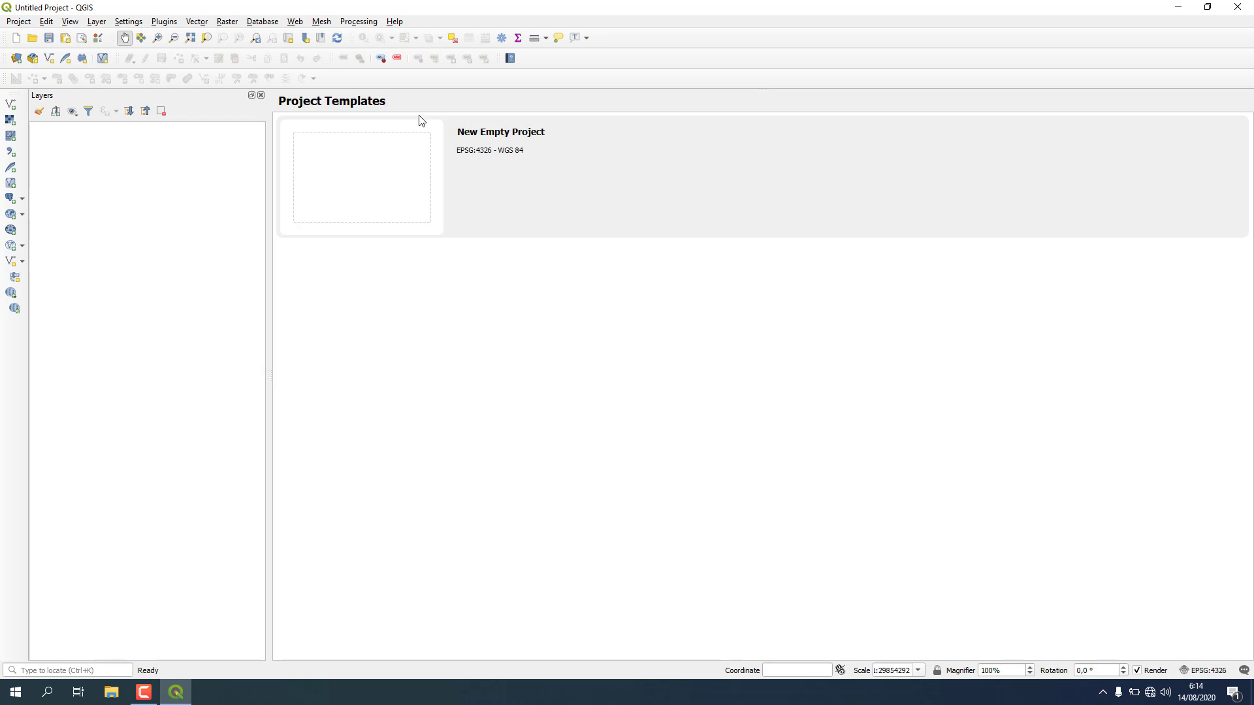
pyautogui.doubleClick(400, 160)
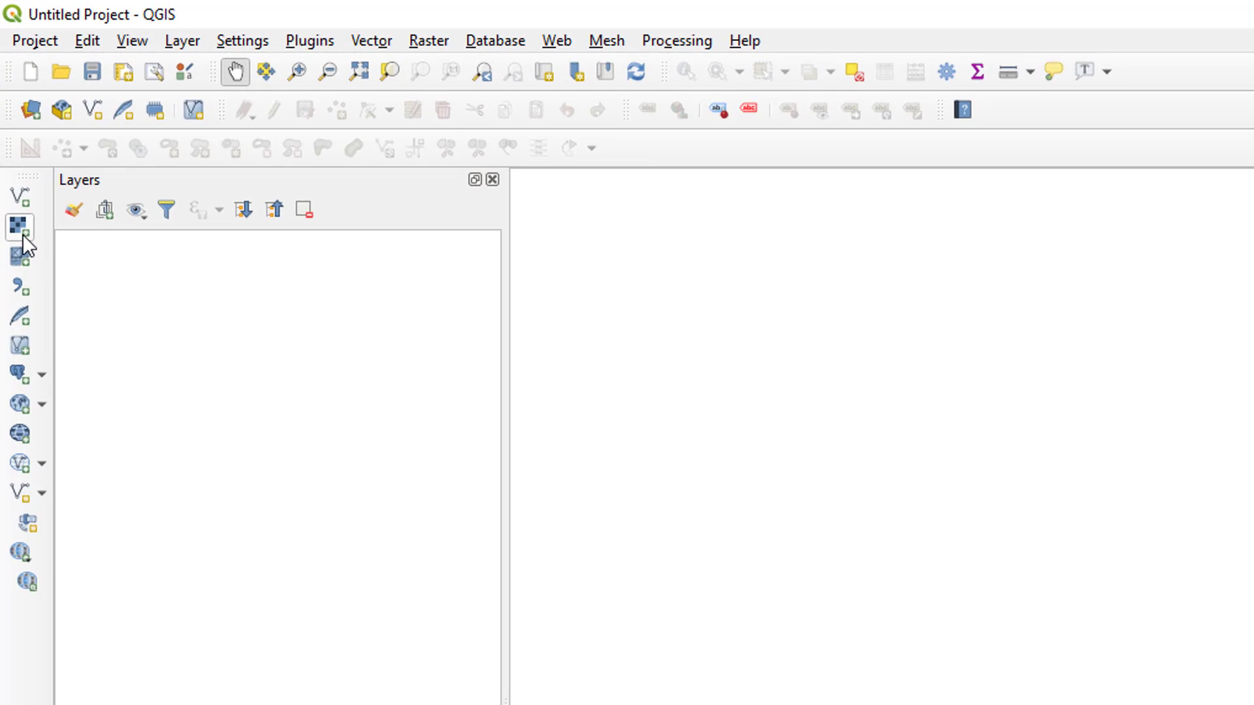
# Step: Add the raster DEMNAS_2316-411_v1.0 (1).tif from the Series 2 Demnas folder as a map layer
pyautogui.click(22, 234)
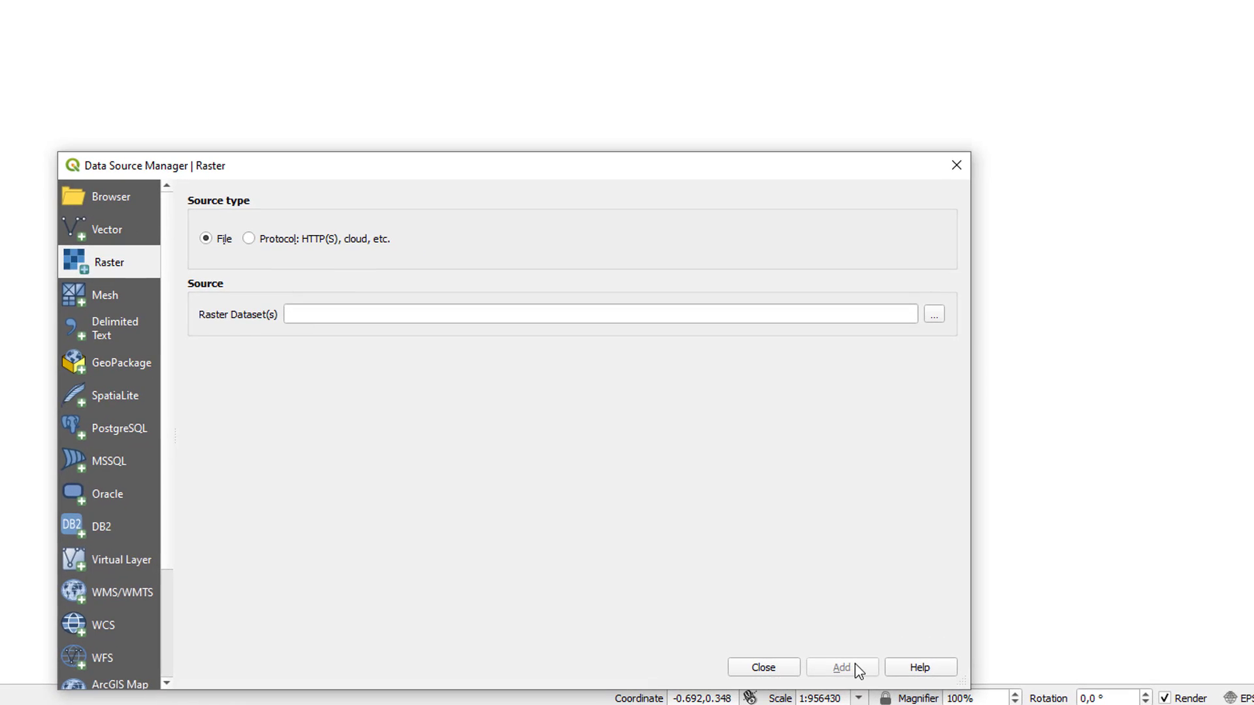
pyautogui.click(934, 316)
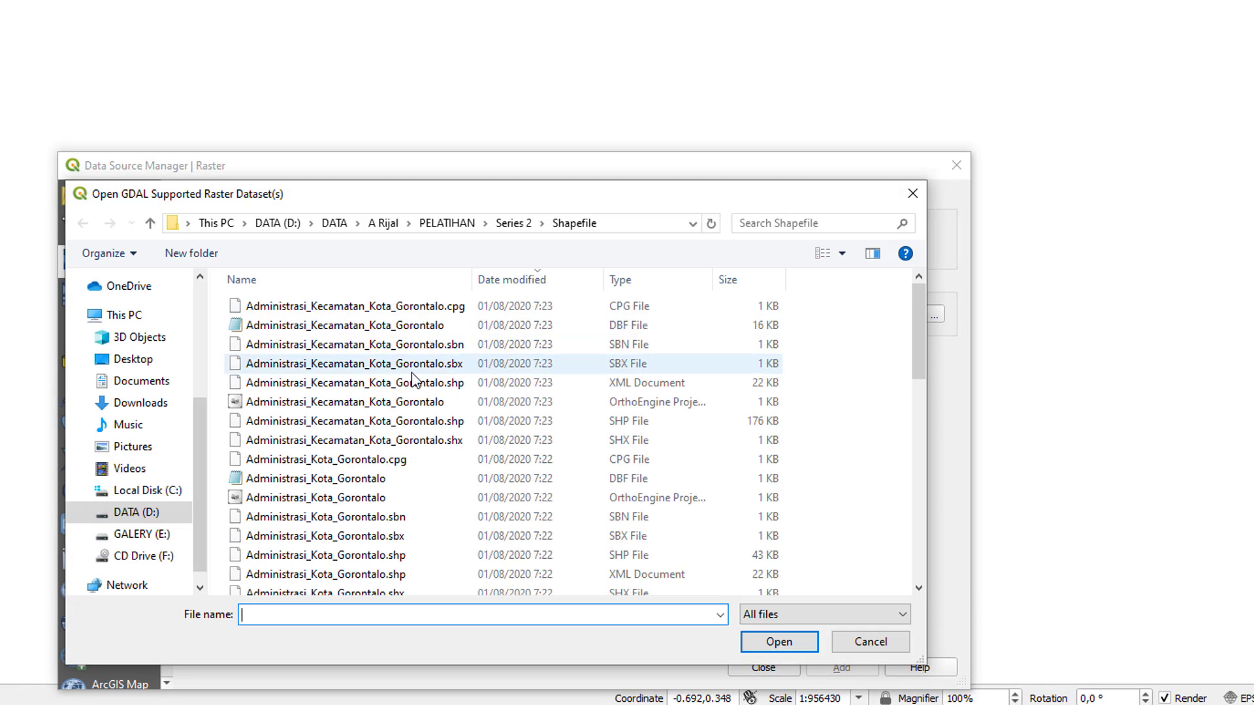
pyautogui.click(511, 226)
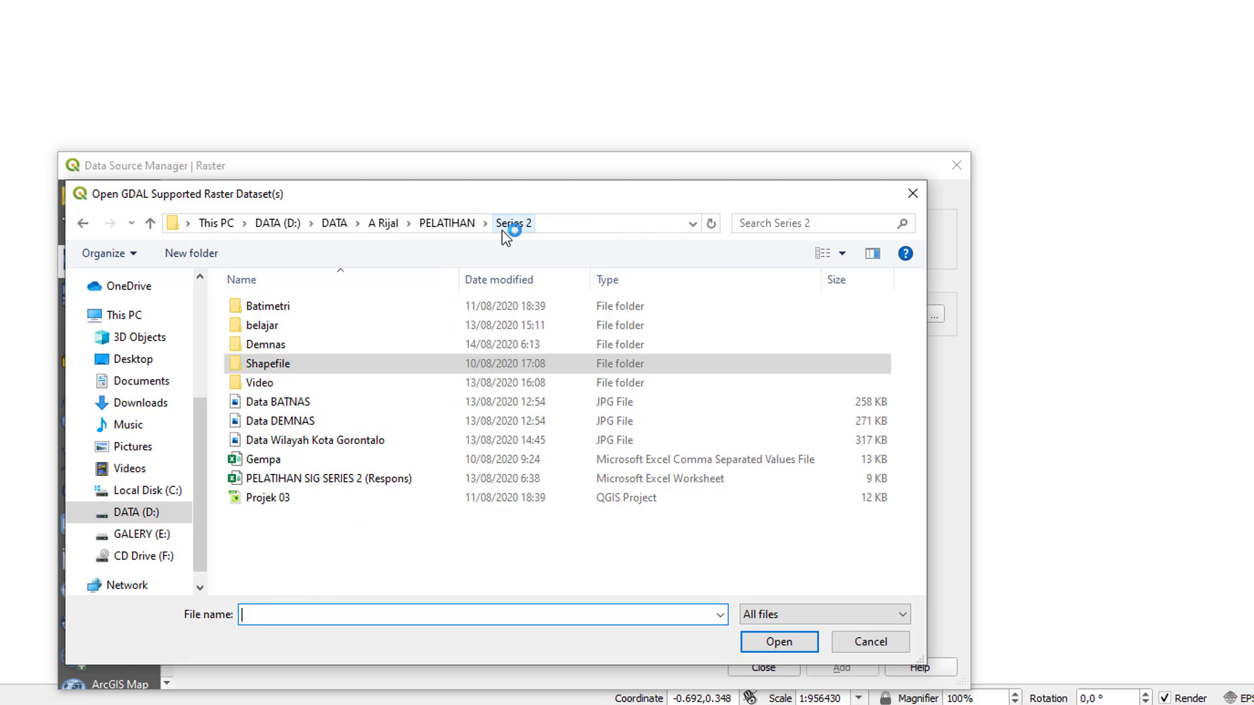
pyautogui.click(307, 346)
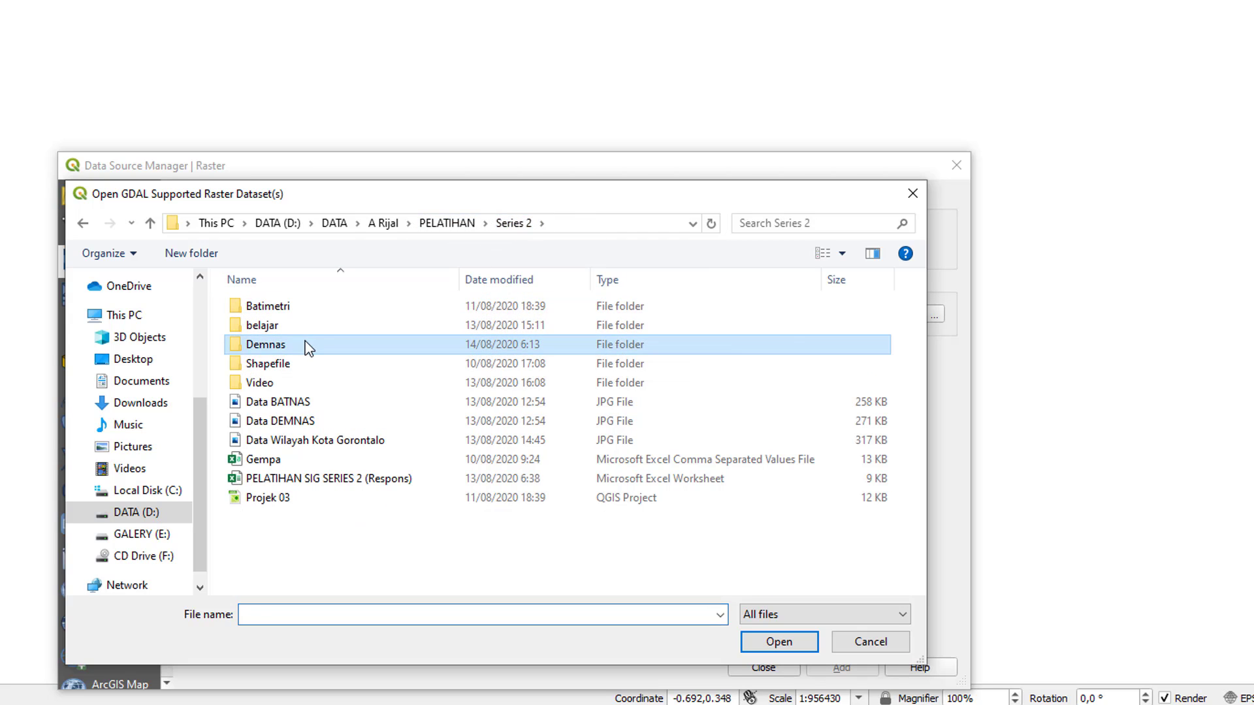
pyautogui.doubleClick(309, 348)
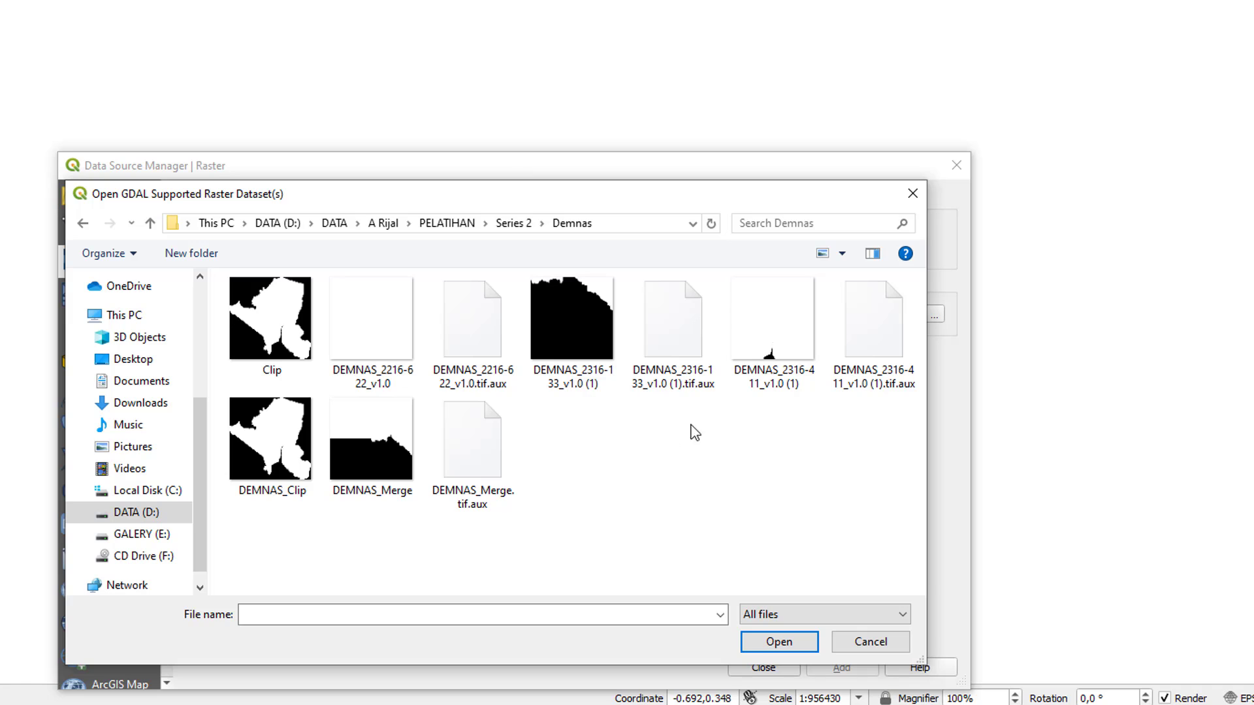
pyautogui.click(774, 347)
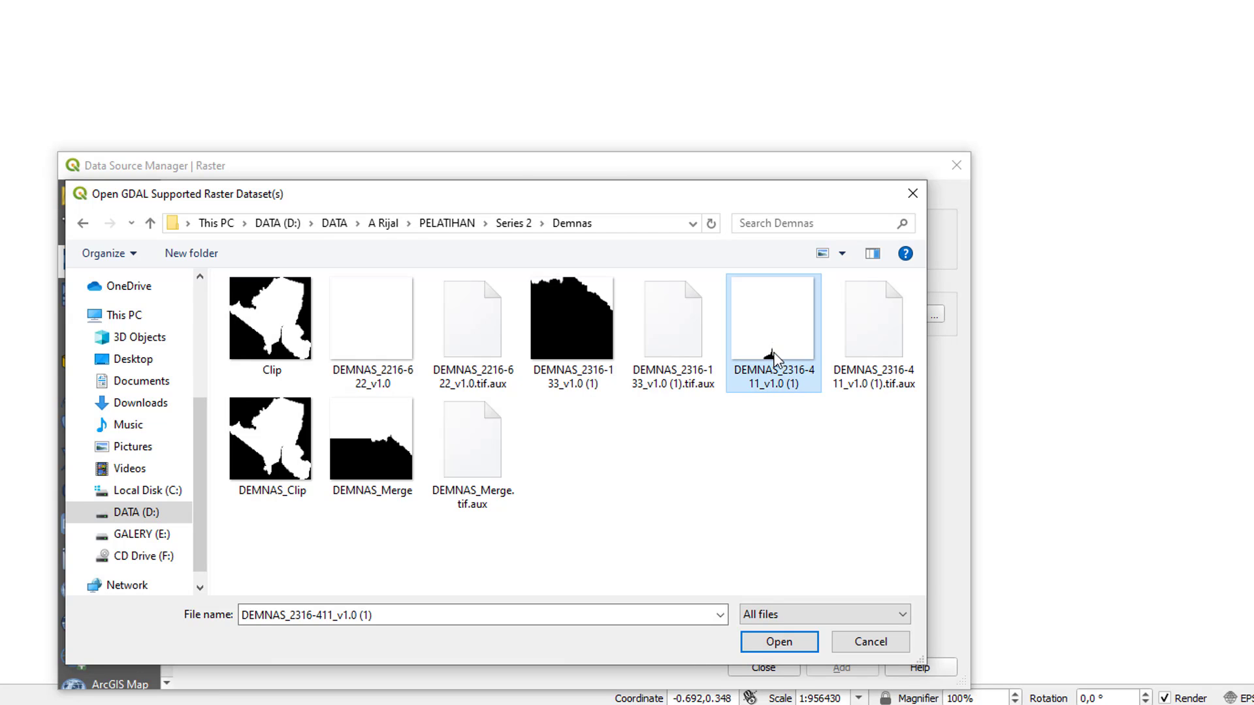
pyautogui.click(783, 642)
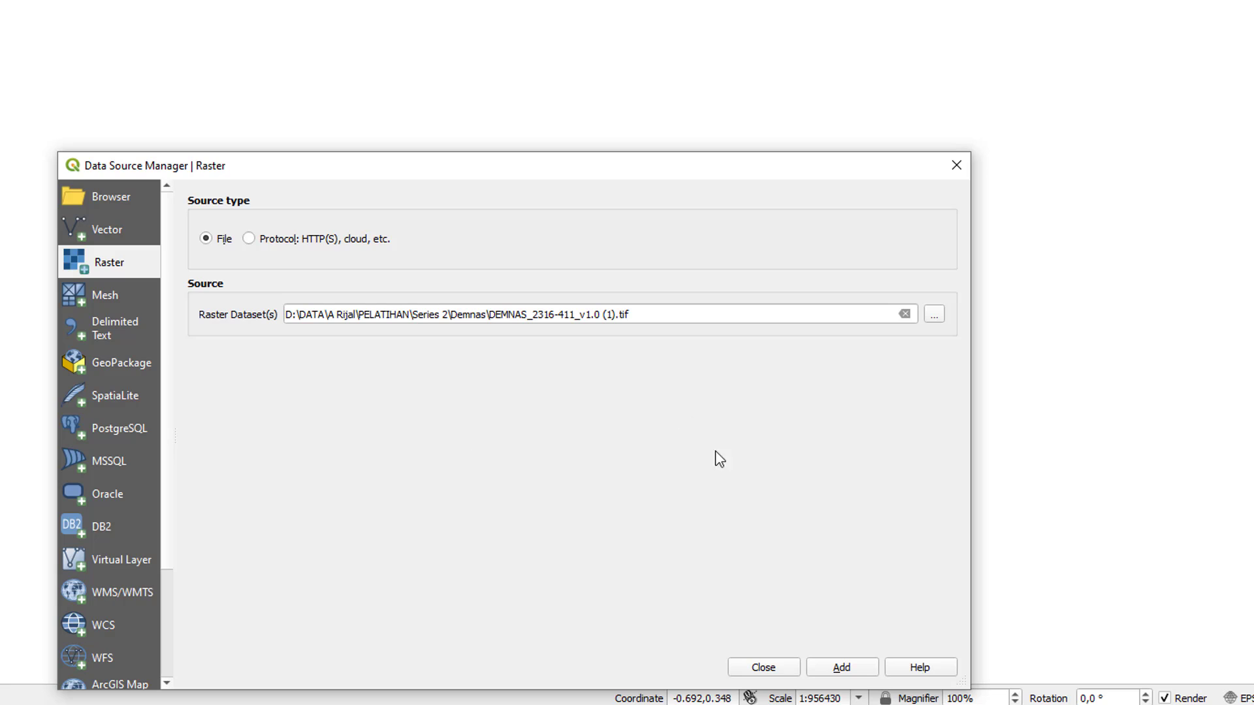
pyautogui.click(843, 668)
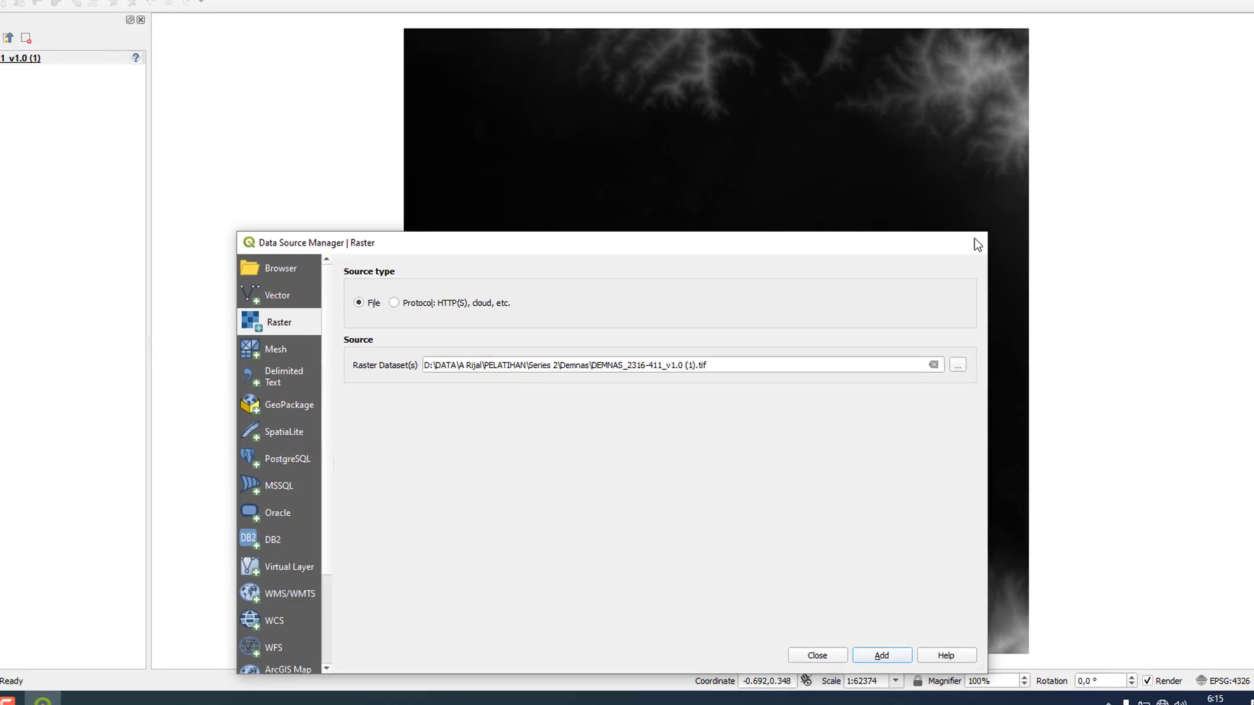
pyautogui.click(956, 166)
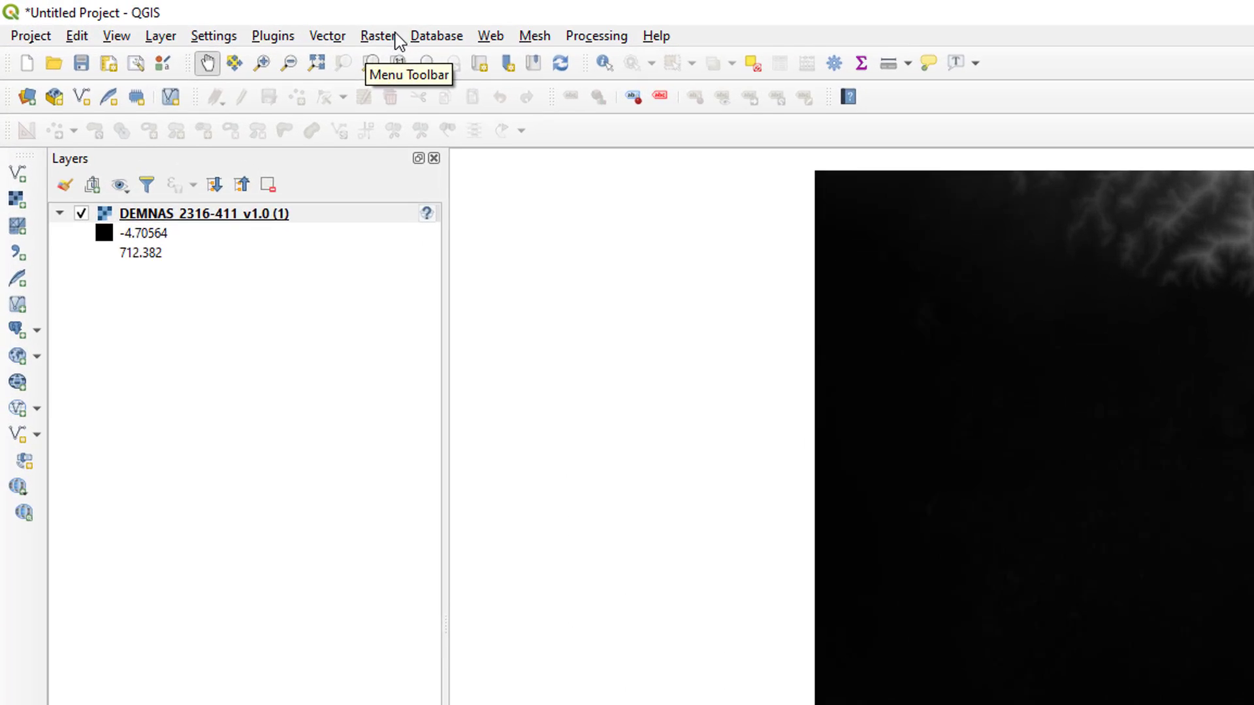
# Step: Generate a hillshade from the DEMNAS raster with the default light settings, saving the output as Hillshade.tif in the Demnas folder
pyautogui.click(230, 21)
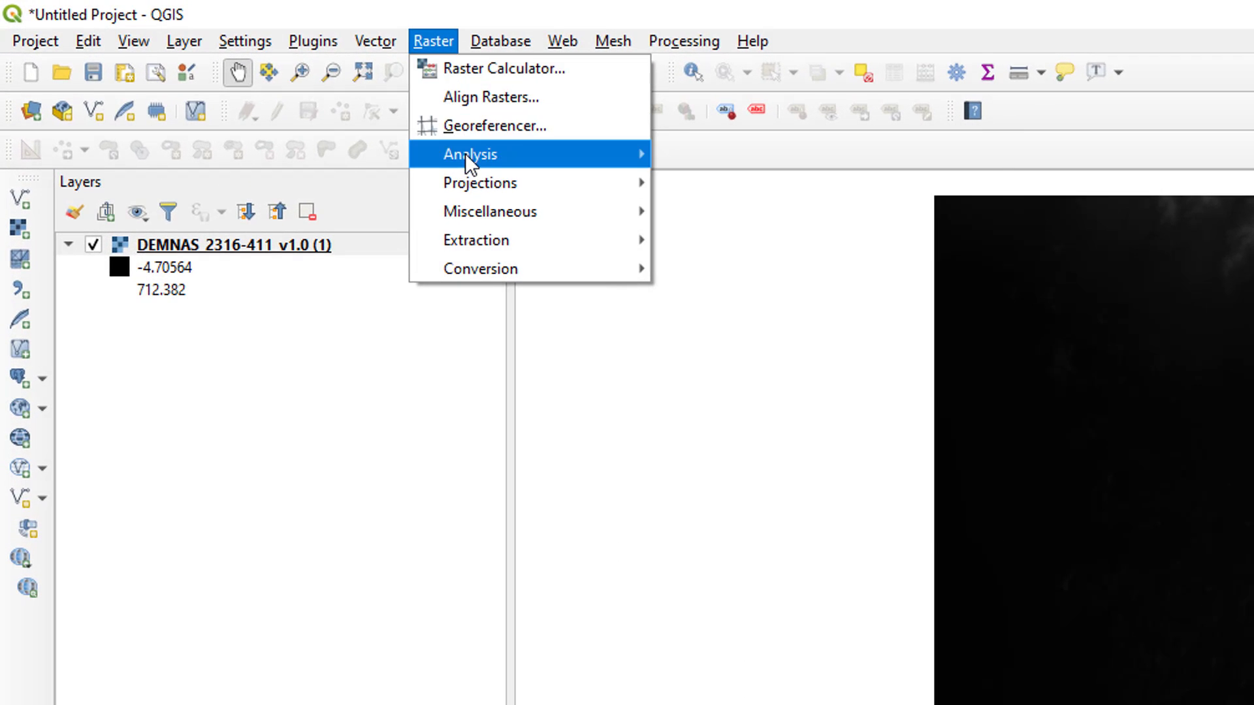
pyautogui.moveTo(481, 163)
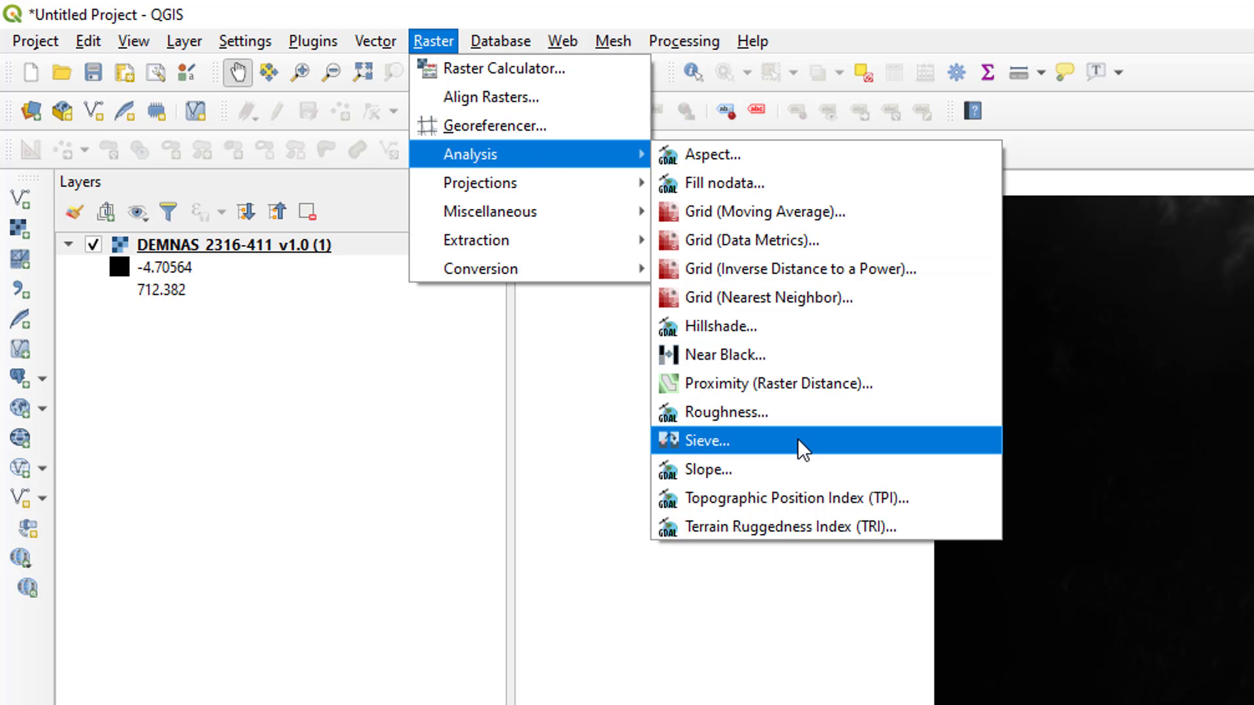
pyautogui.click(767, 325)
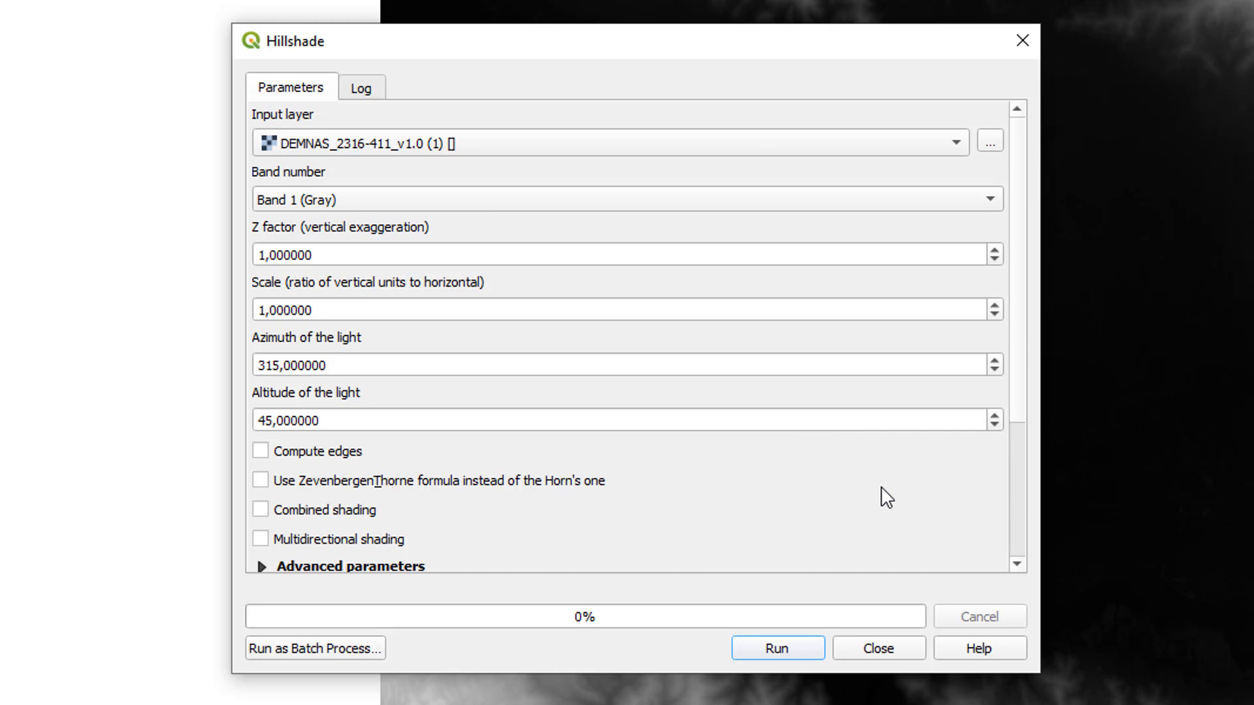
pyautogui.scroll(-3, 887, 498)
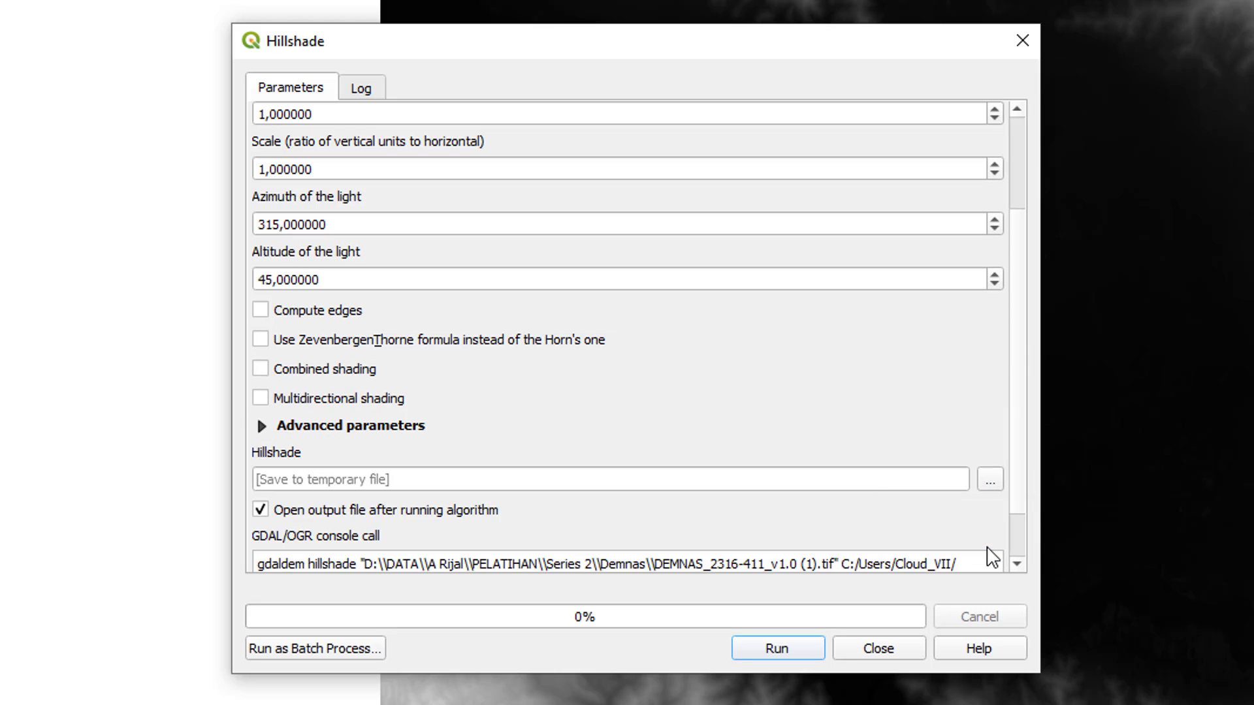
pyautogui.scroll(-1, 944, 527)
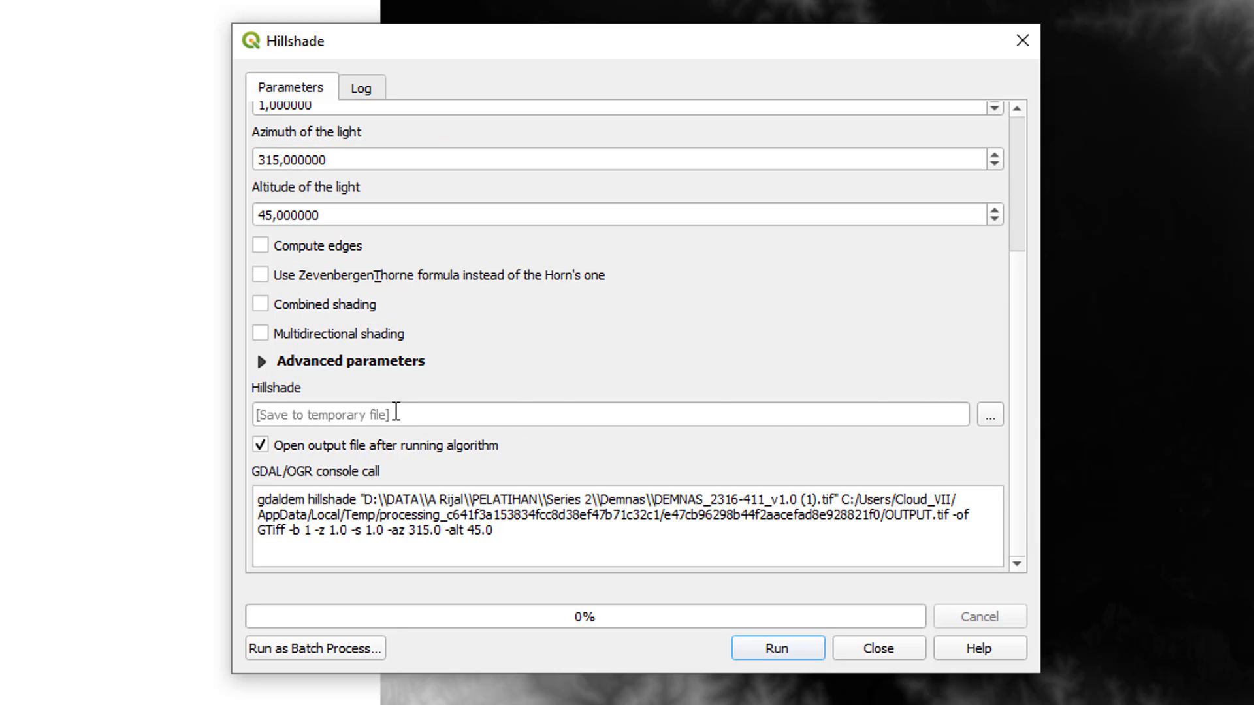
pyautogui.click(990, 418)
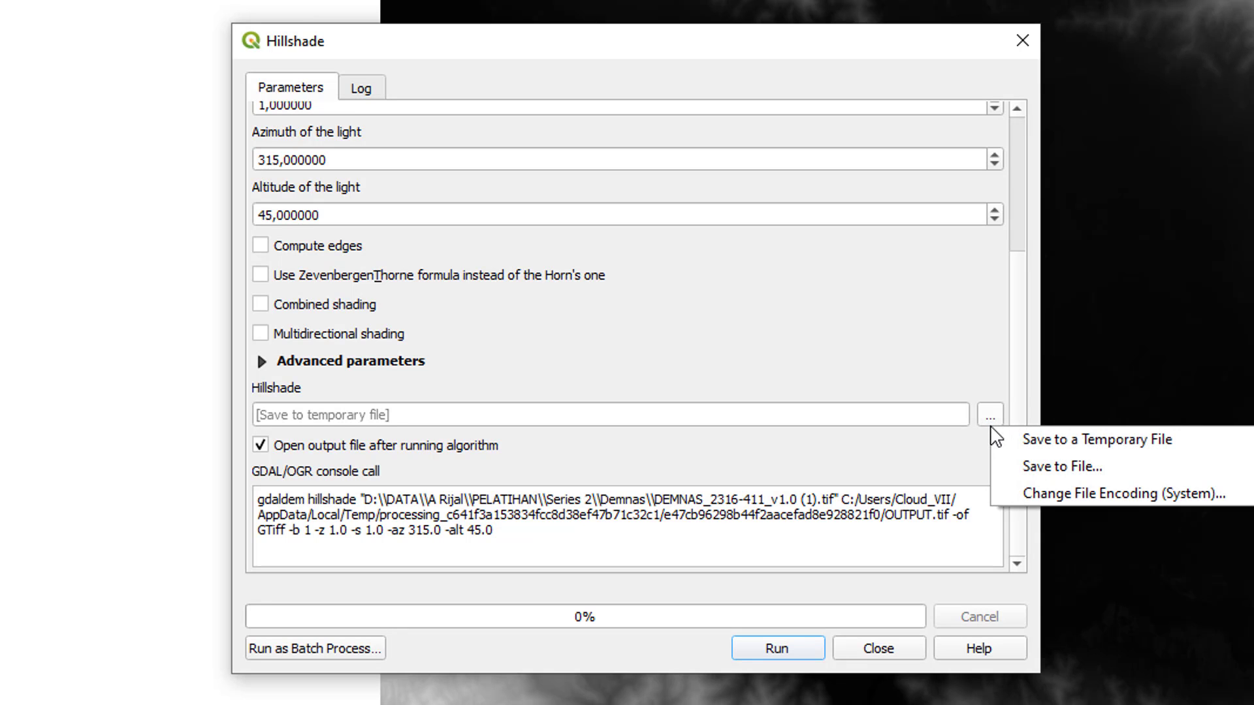
pyautogui.click(1021, 460)
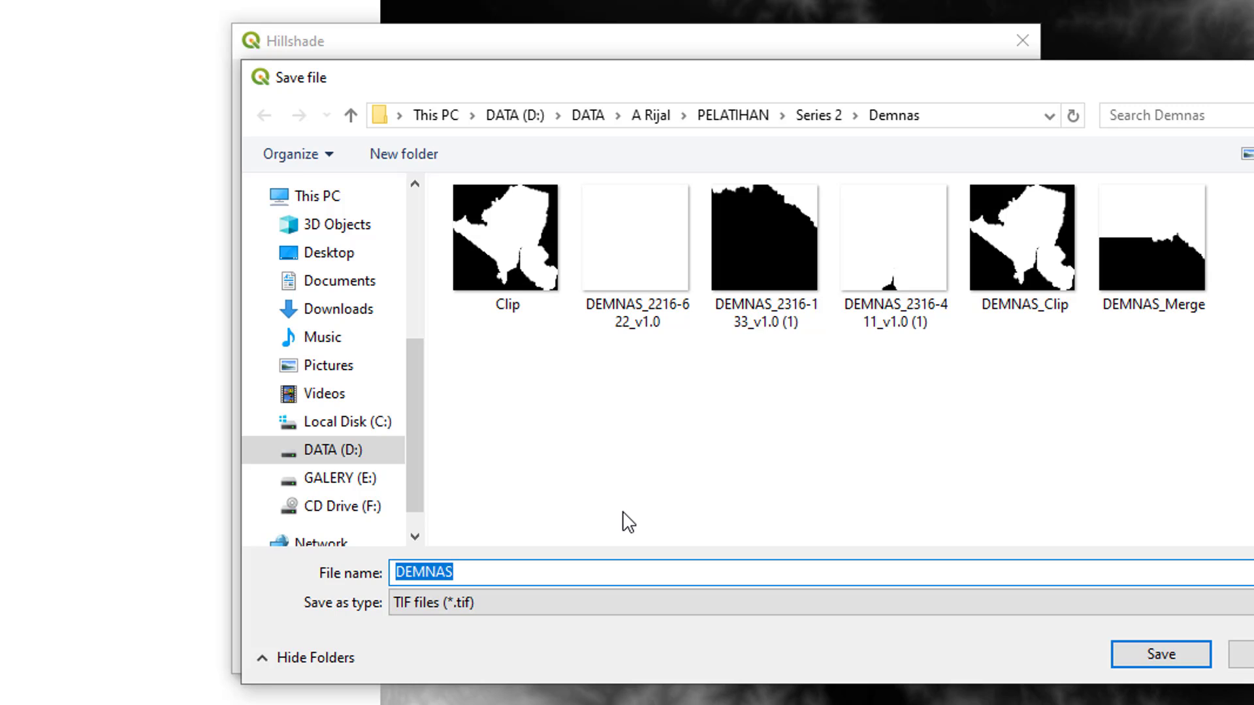
pyautogui.write('Hillshade')
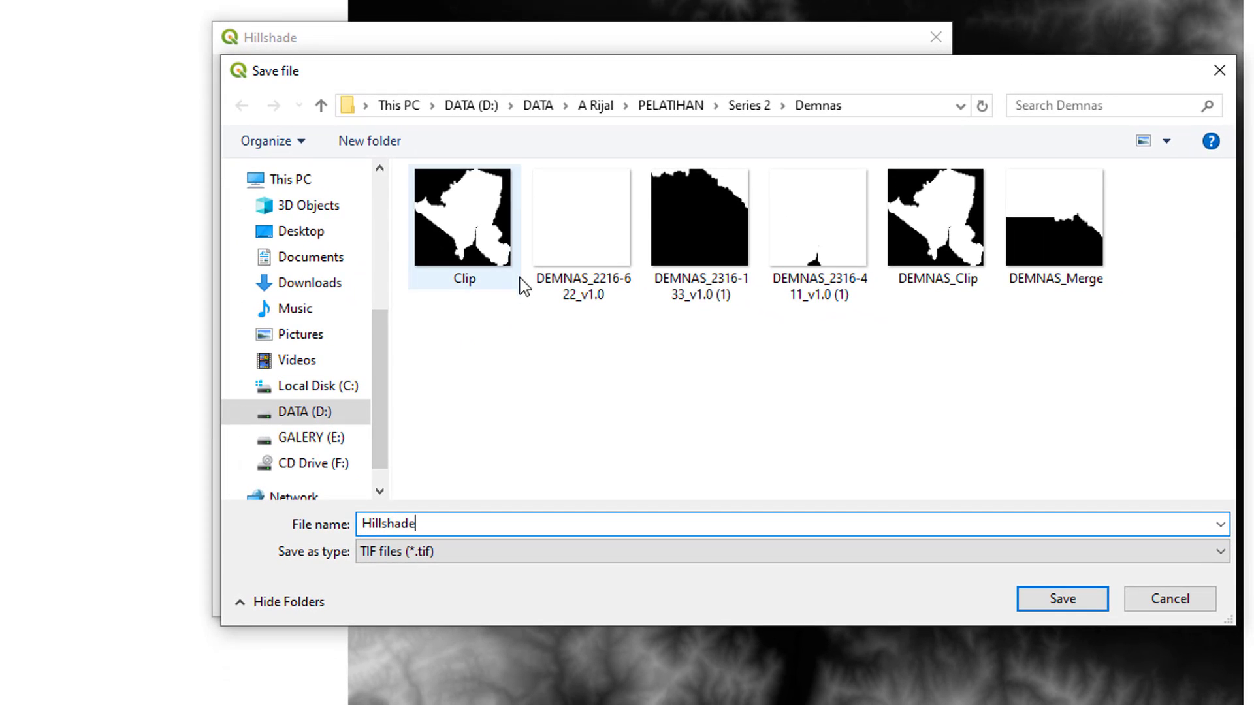
pyautogui.click(1033, 606)
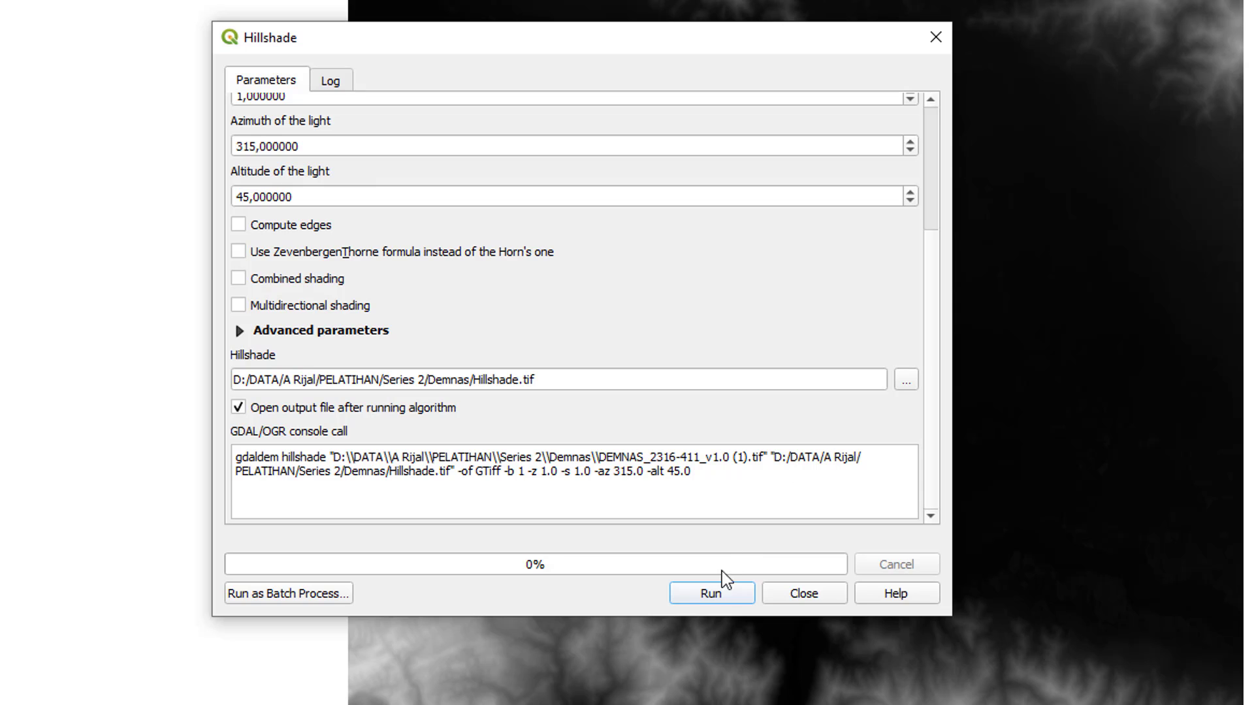
pyautogui.click(711, 593)
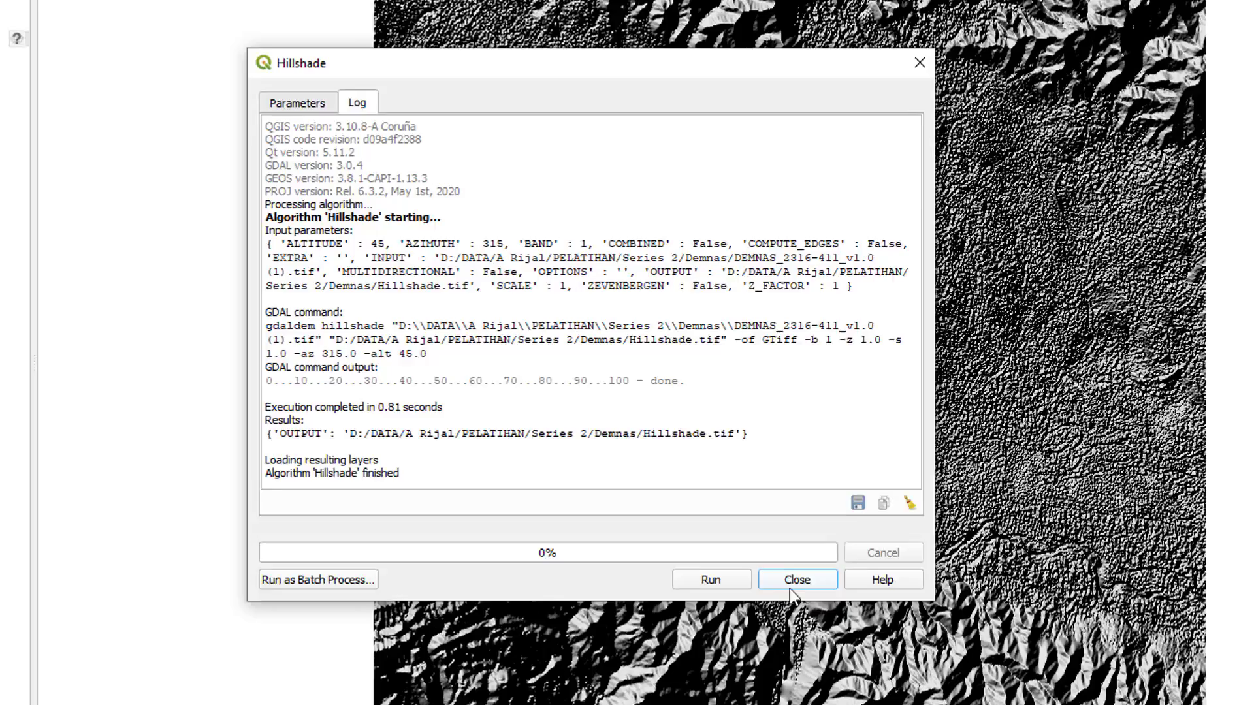
pyautogui.click(804, 593)
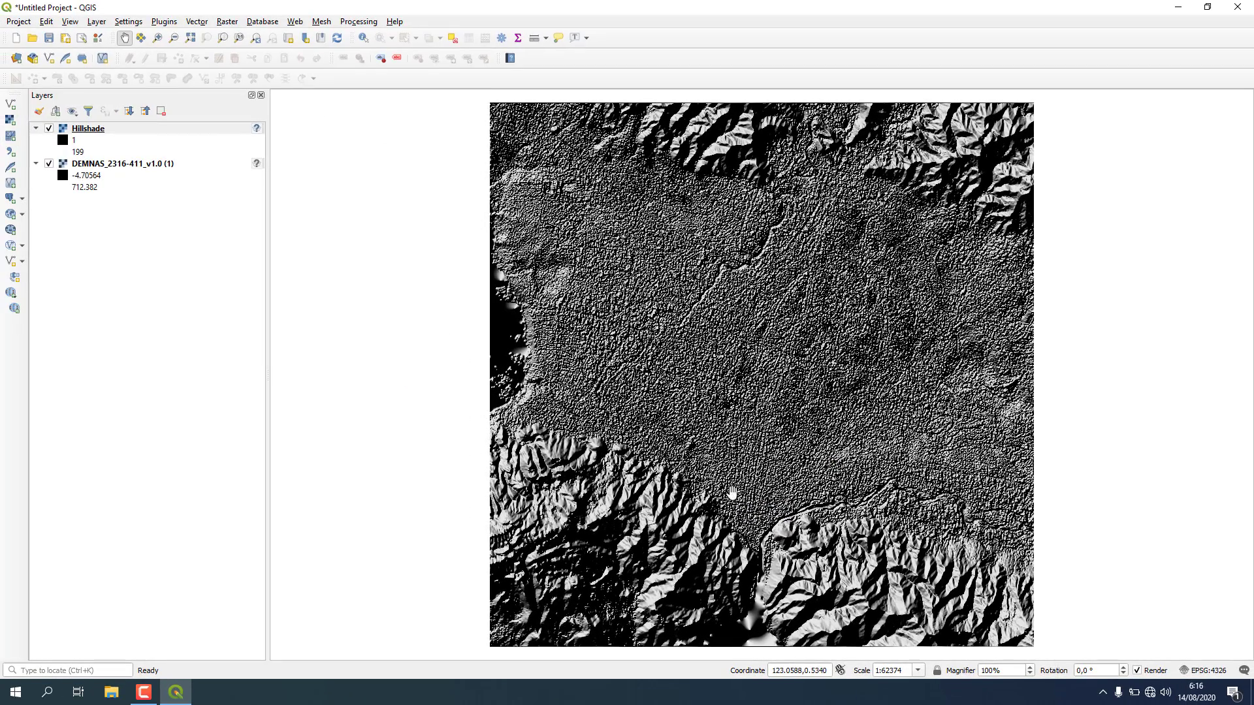
# Step: Examine the hillshade relief close up across the plain and the southern mountains, then return to the full extent
pyautogui.scroll(-1, 629, 399)
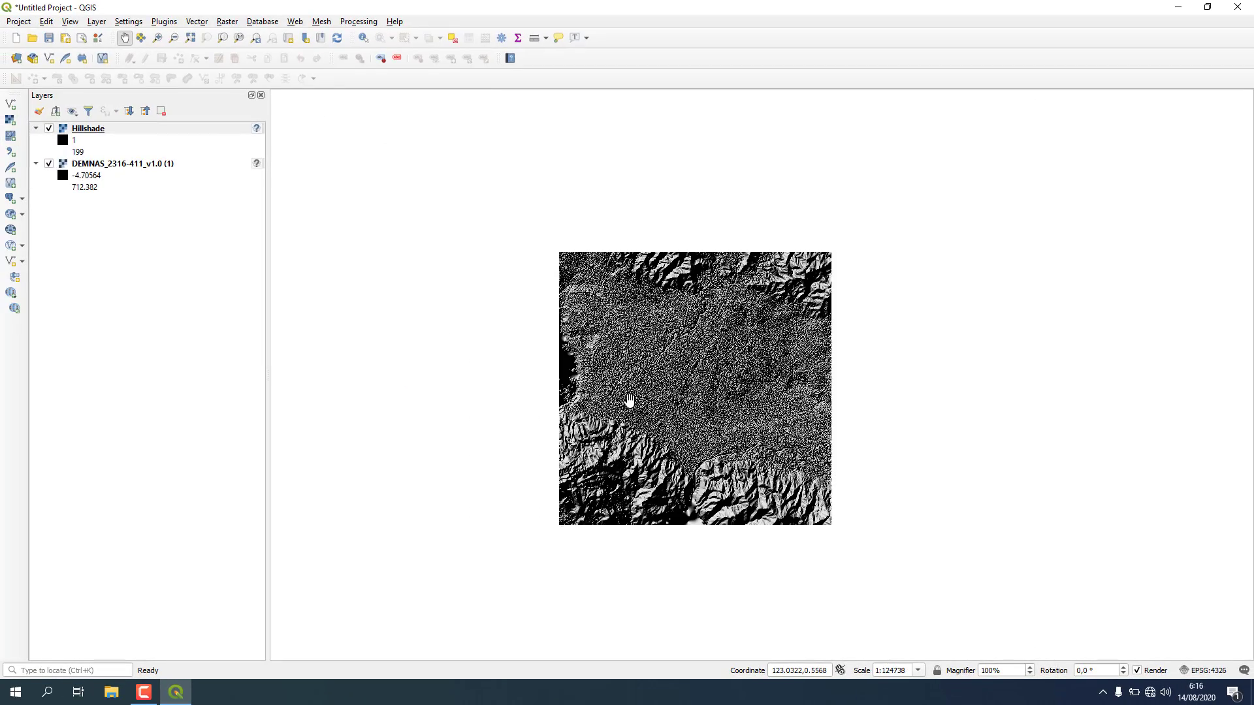
pyautogui.scroll(2, 629, 400)
pyautogui.scroll(1, 487, 411)
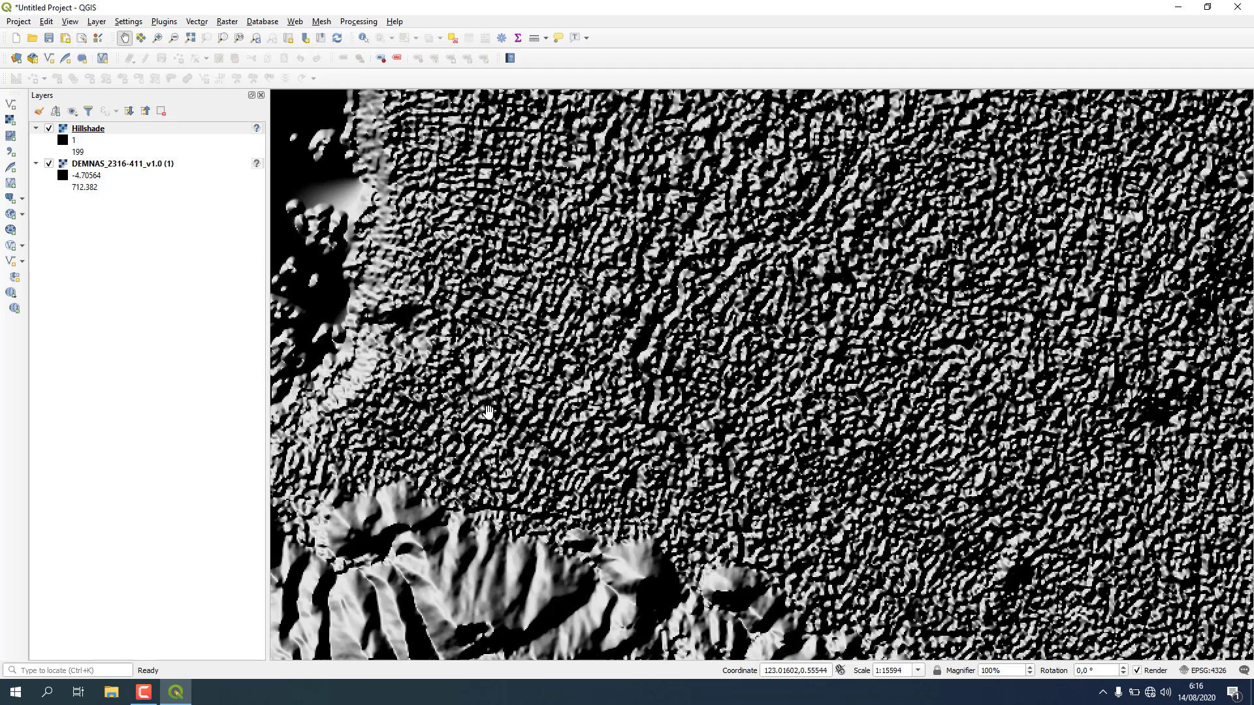
pyautogui.moveTo(425, 399); pyautogui.dragTo(821, 485)
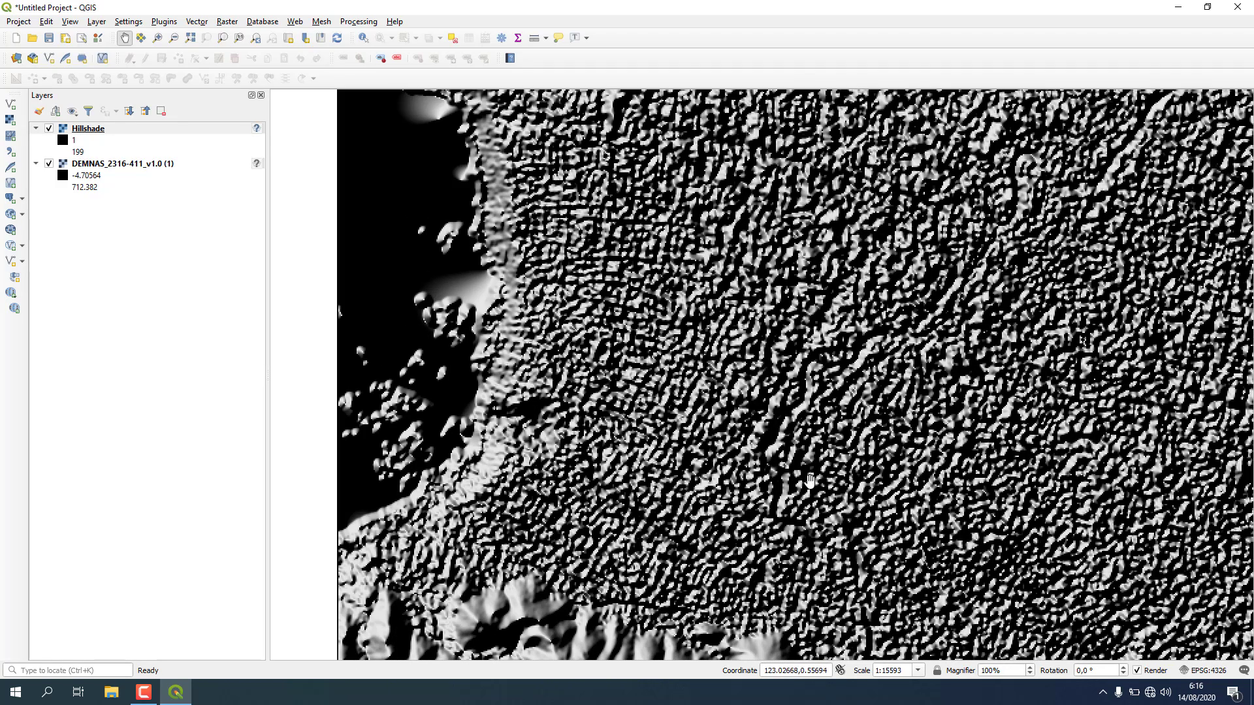
pyautogui.scroll(-1, 821, 485)
pyautogui.moveTo(946, 491); pyautogui.dragTo(640, 374)
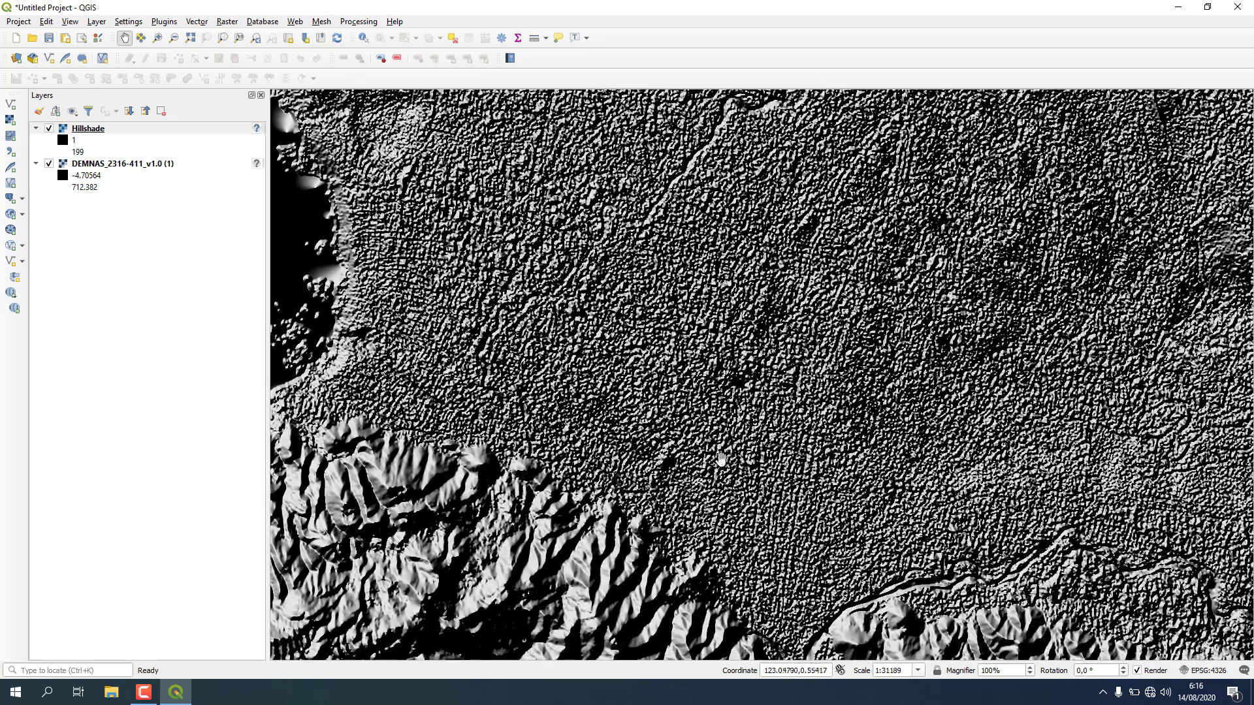
pyautogui.moveTo(789, 571); pyautogui.dragTo(790, 447)
pyautogui.moveTo(800, 536); pyautogui.dragTo(790, 428)
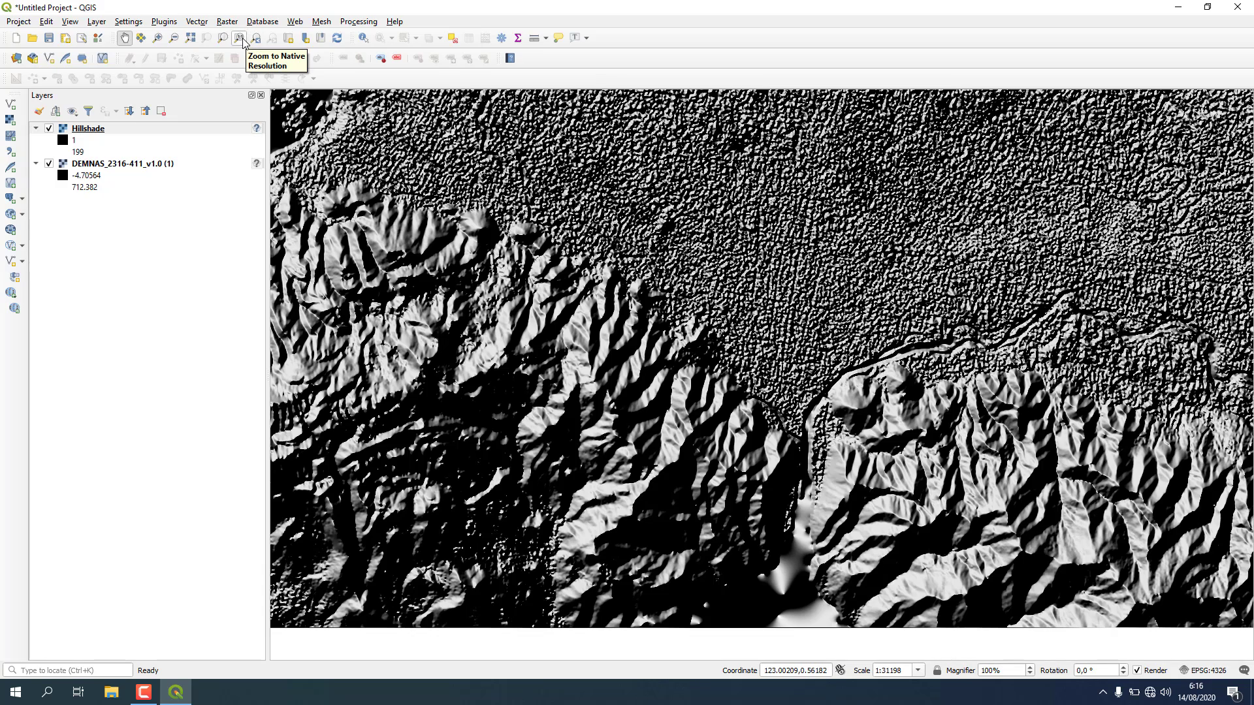
pyautogui.click(190, 38)
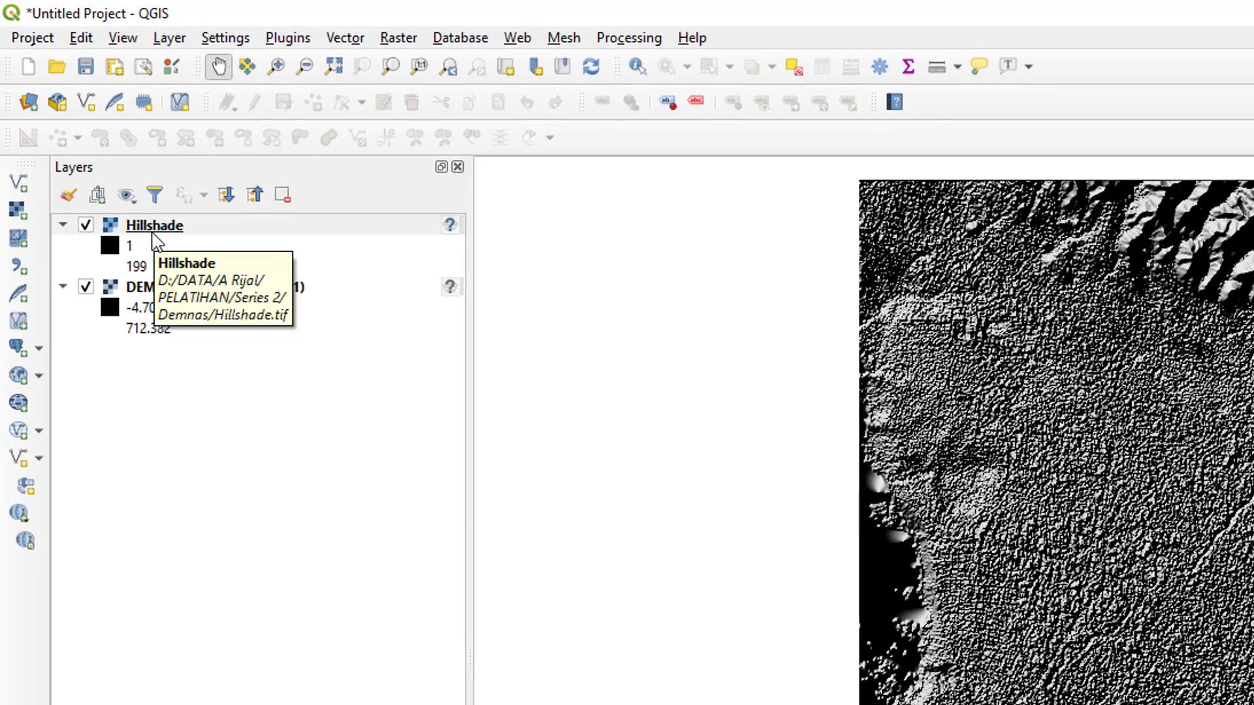
# Step: Set the Hillshade layer's color rendering blending mode to Multiply in its symbology properties
pyautogui.rightClick(152, 233)
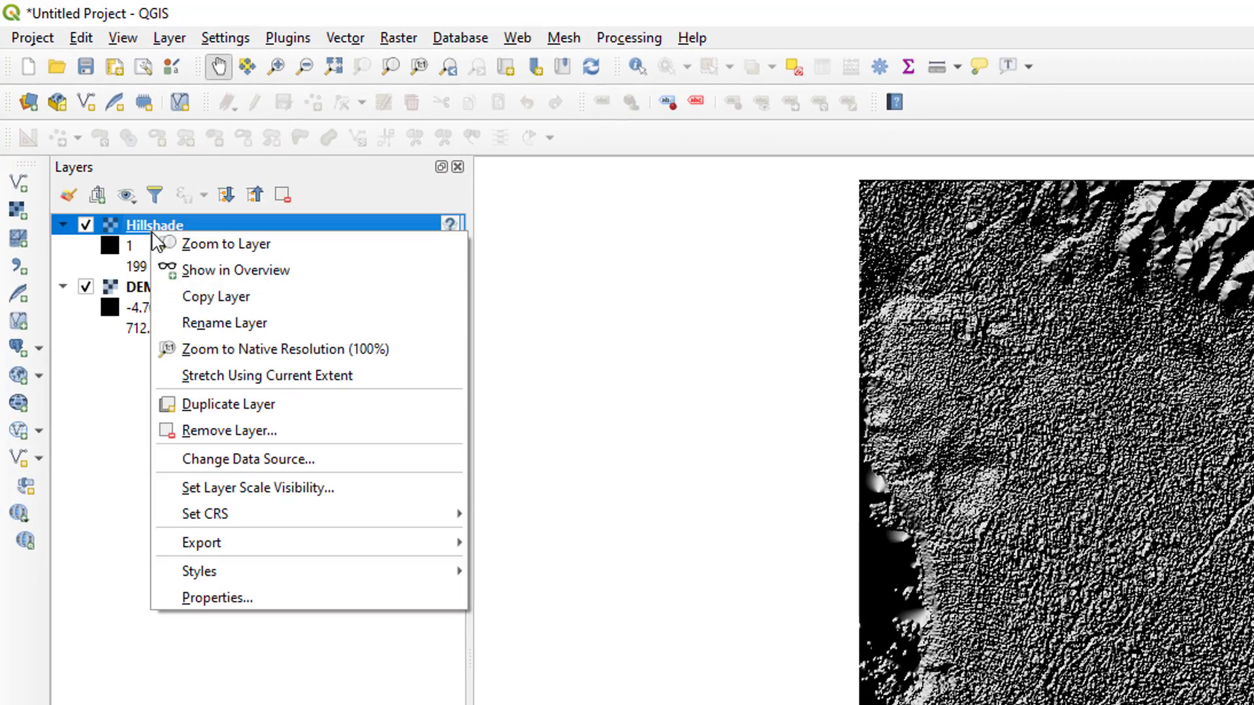
pyautogui.click(247, 598)
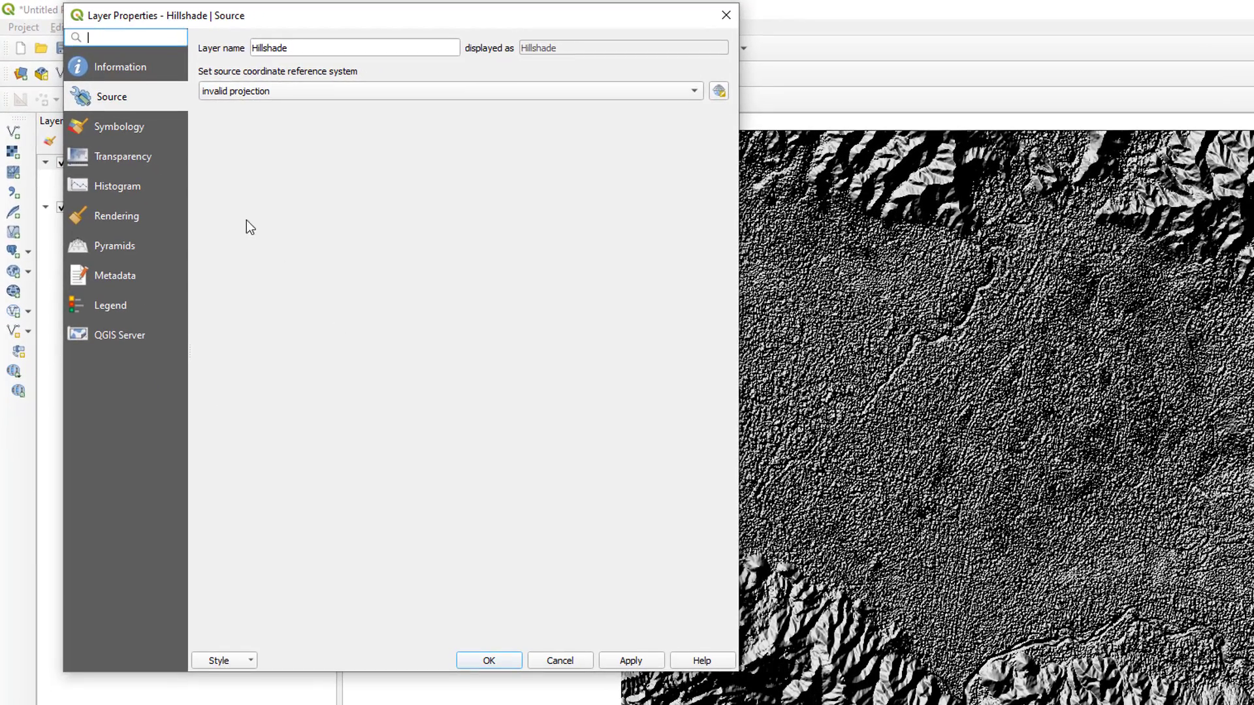
pyautogui.click(126, 133)
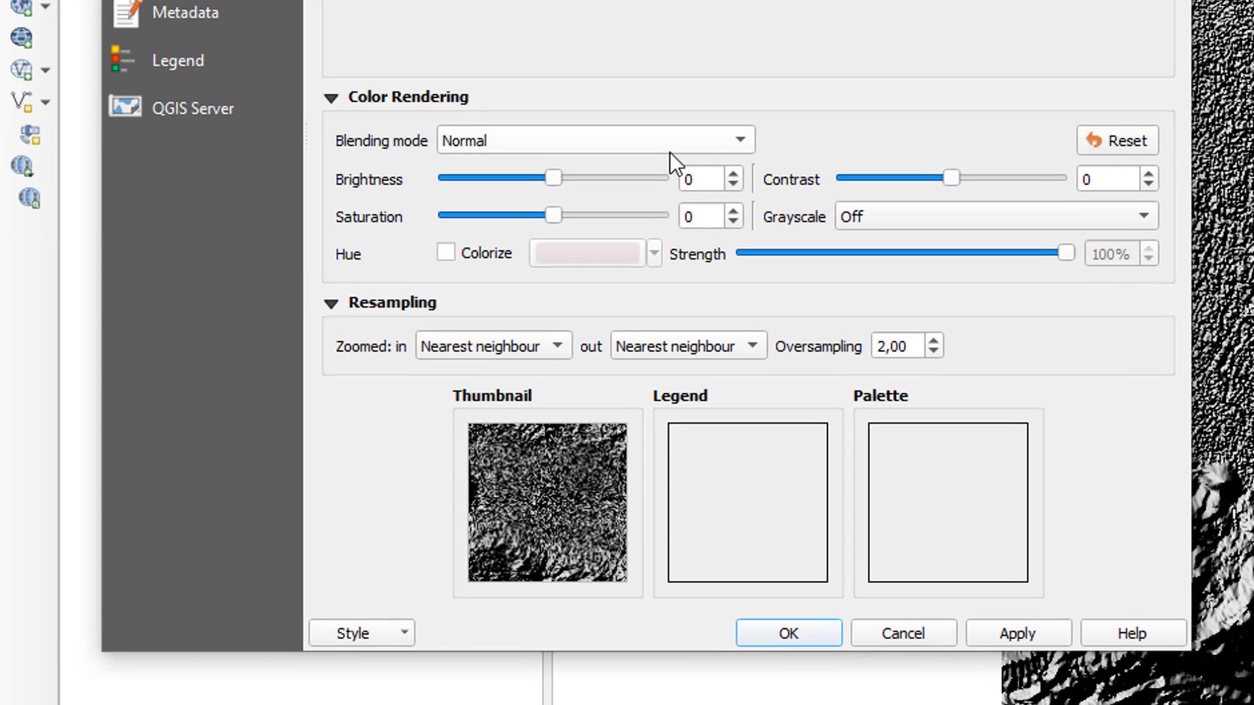
pyautogui.click(415, 356)
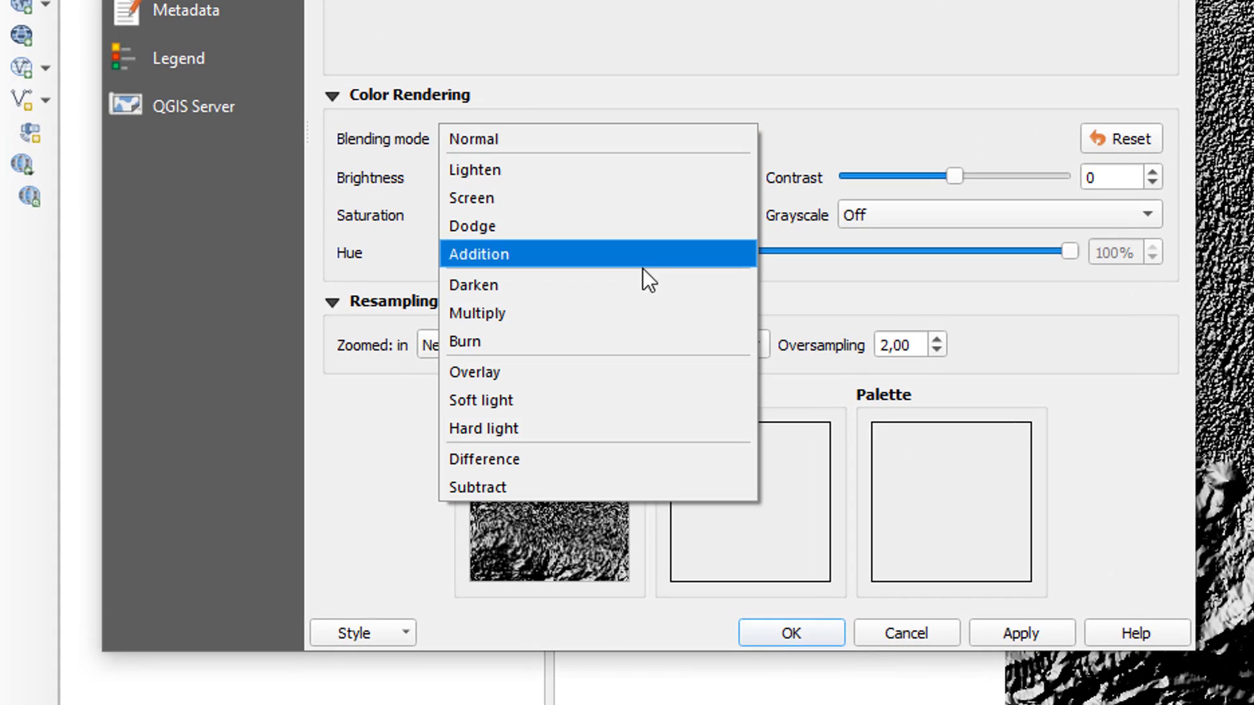
pyautogui.click(628, 311)
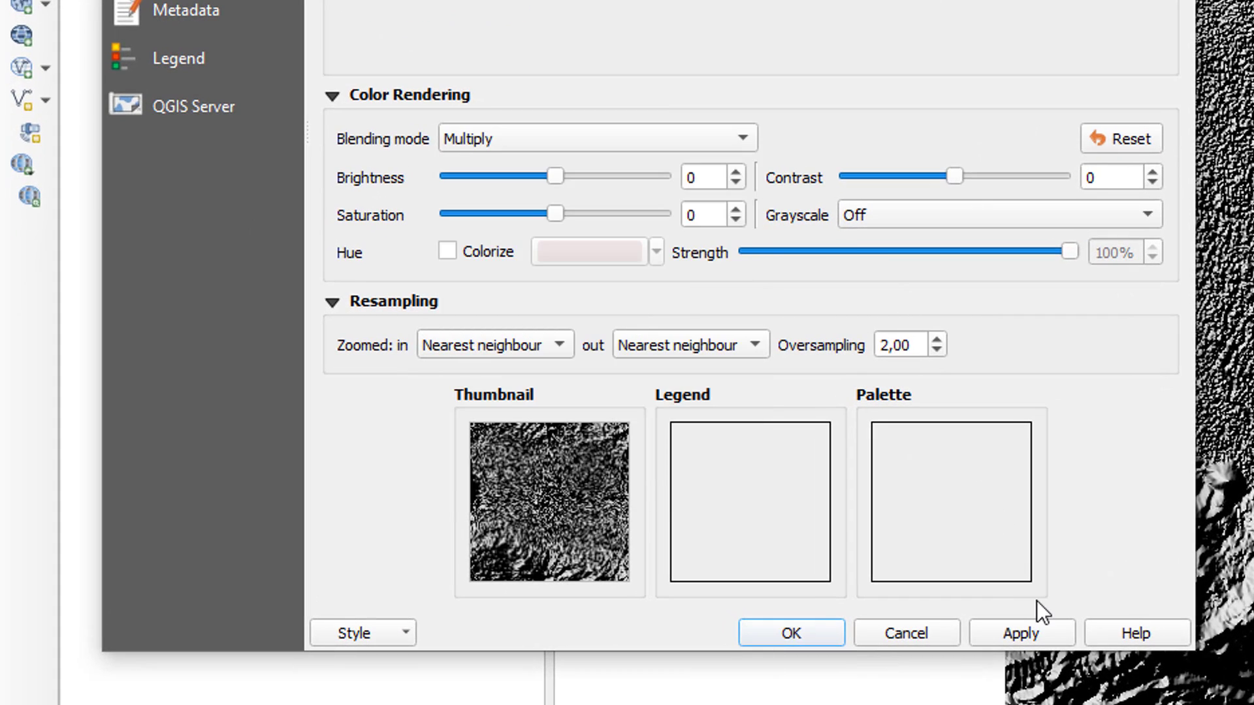
pyautogui.click(1039, 631)
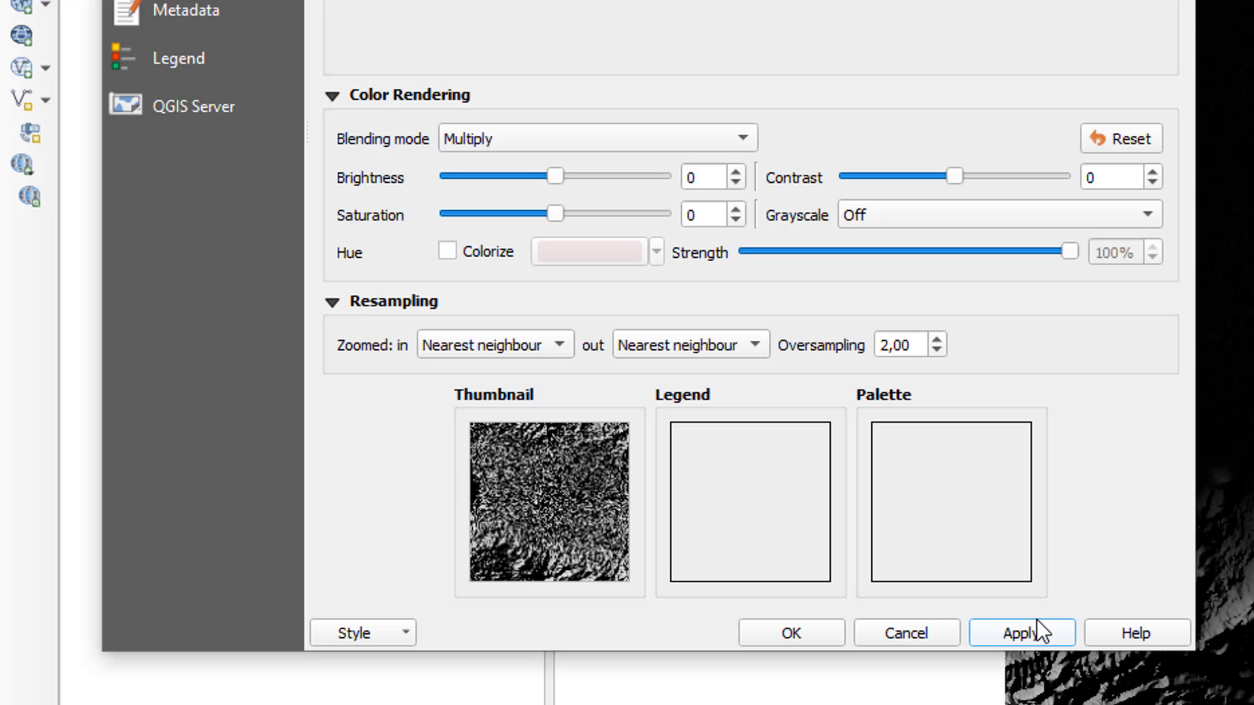
pyautogui.click(801, 638)
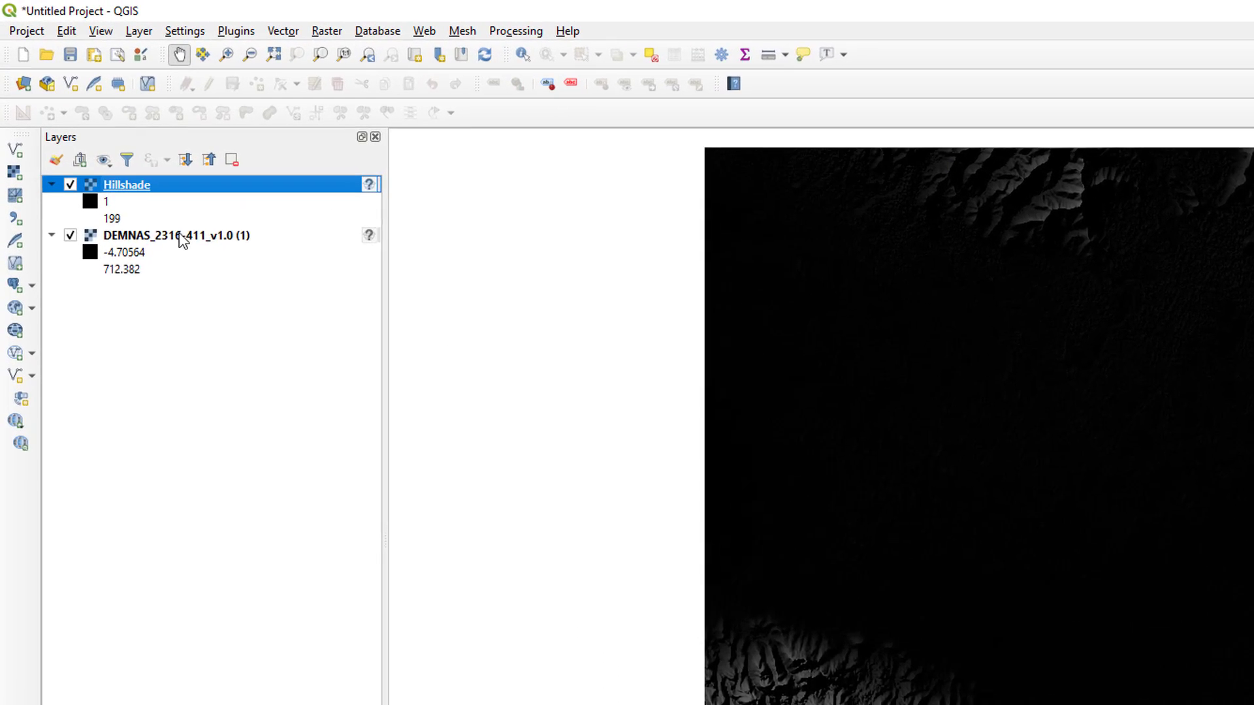
# Step: Set the DEMNAS_2316-411_v1.0 (1) layer's symbology render type to Singleband pseudocolor
pyautogui.rightClick(131, 172)
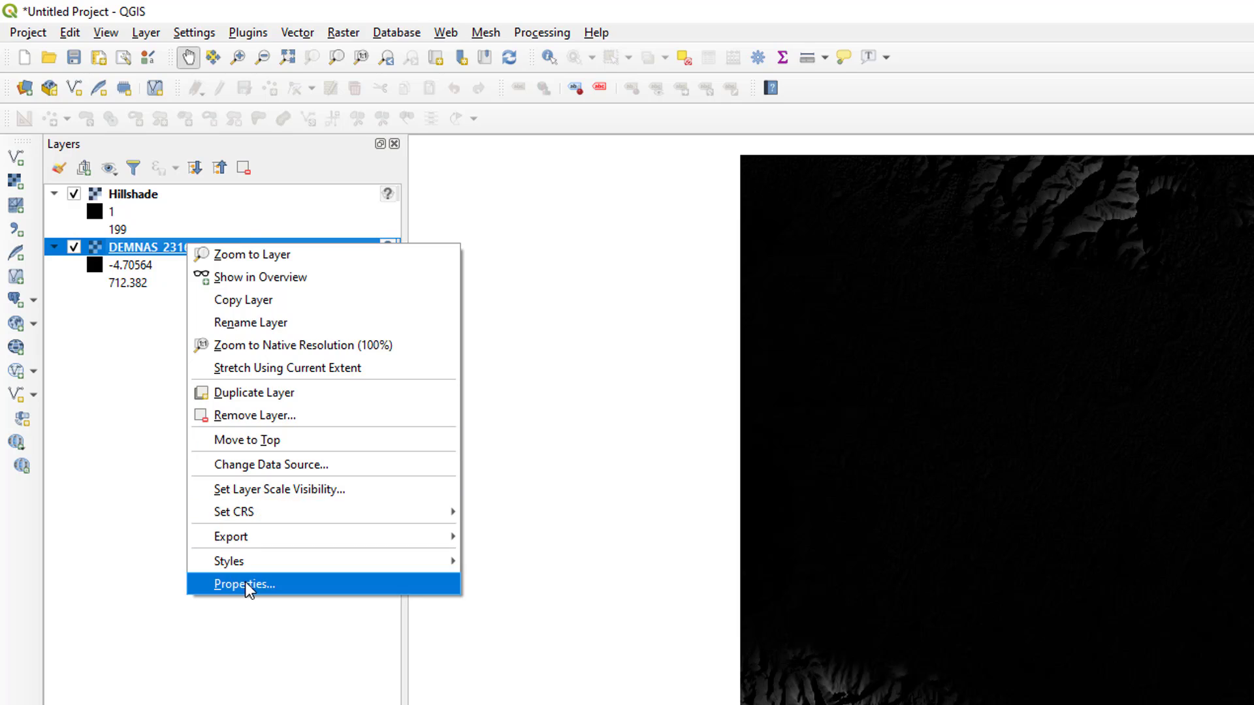
pyautogui.click(245, 583)
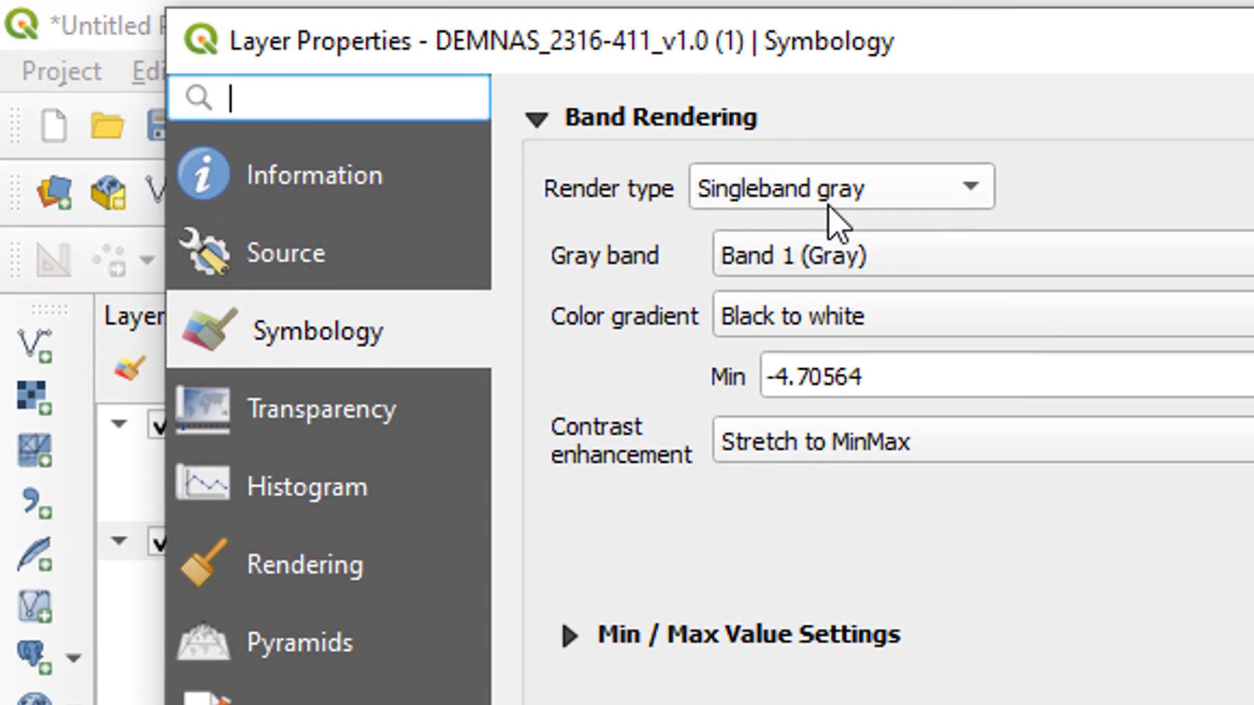
pyautogui.click(329, 79)
pyautogui.click(840, 239)
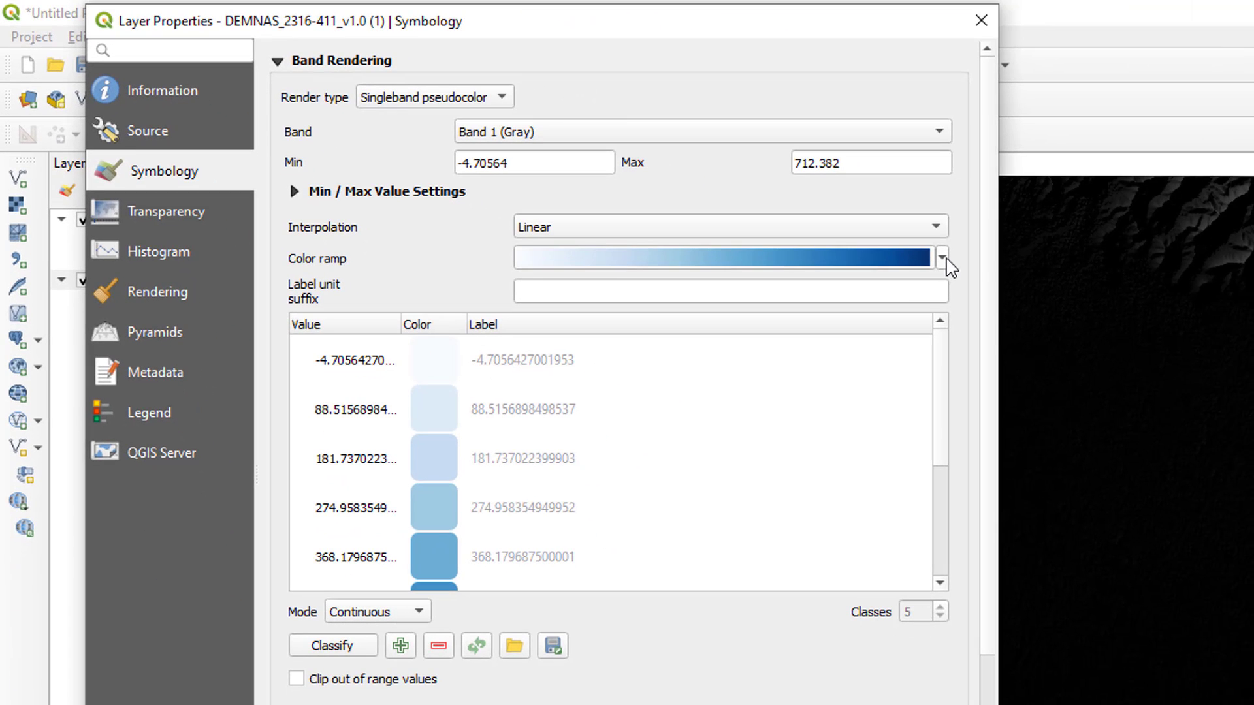
# Step: Assign the cpt-city topography color ramp wiki-schwarzwald-cont to the DEMNAS layer and classify it in Equal Interval mode
pyautogui.click(942, 258)
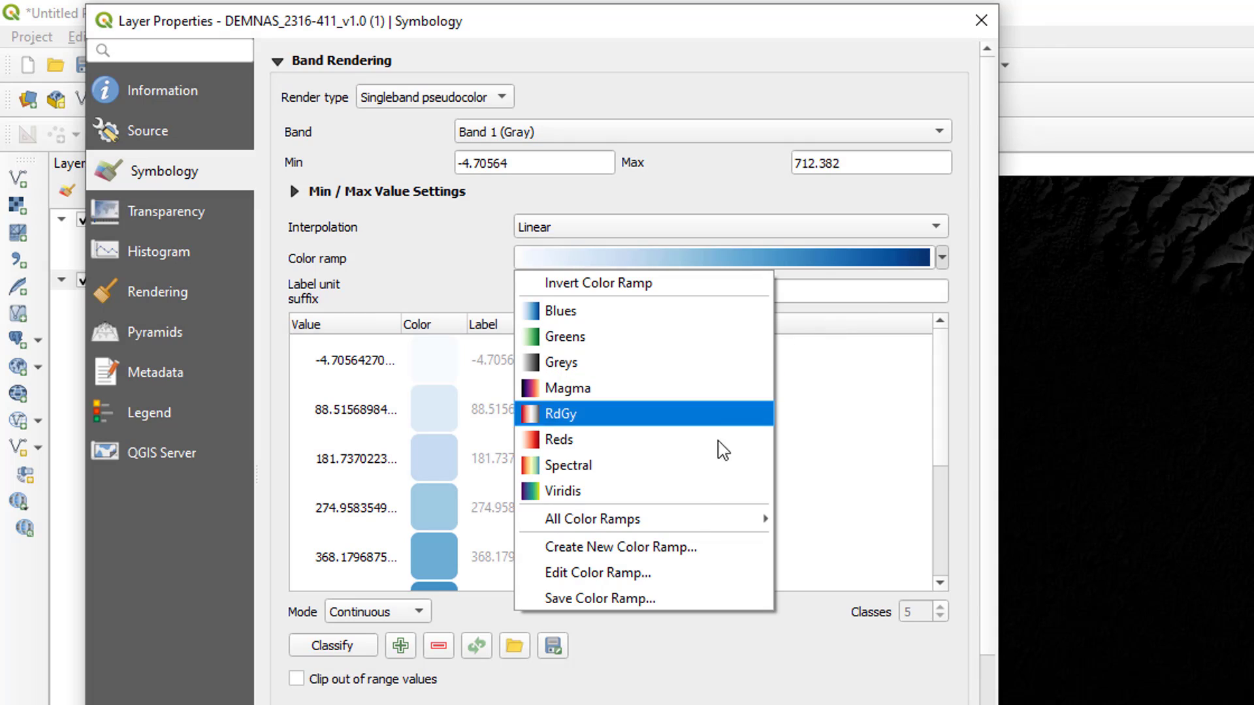
pyautogui.click(685, 562)
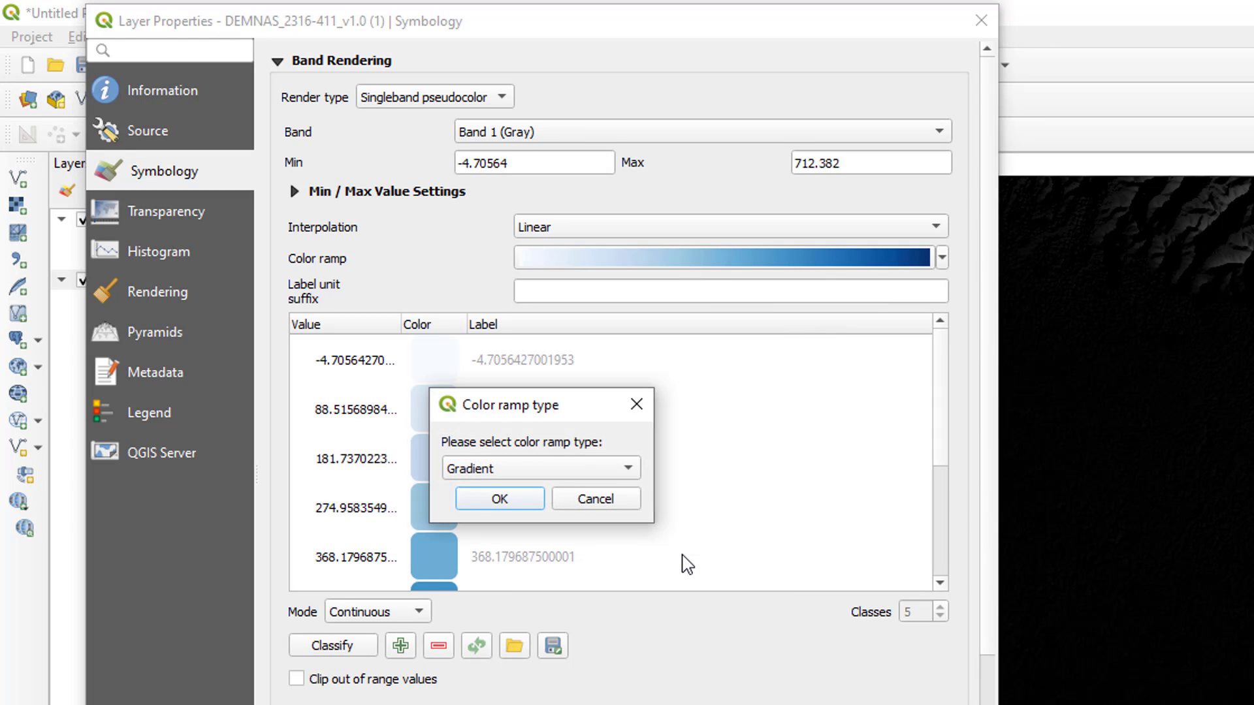
pyautogui.click(603, 471)
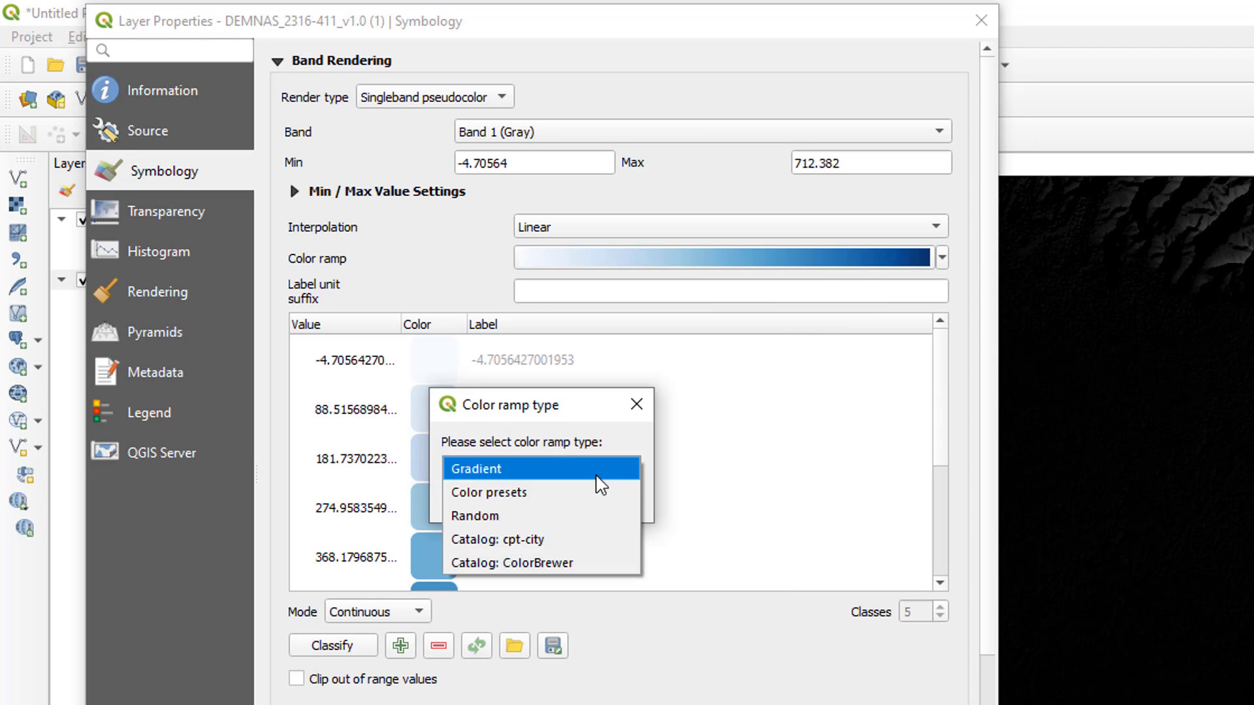
pyautogui.click(548, 540)
pyautogui.click(500, 499)
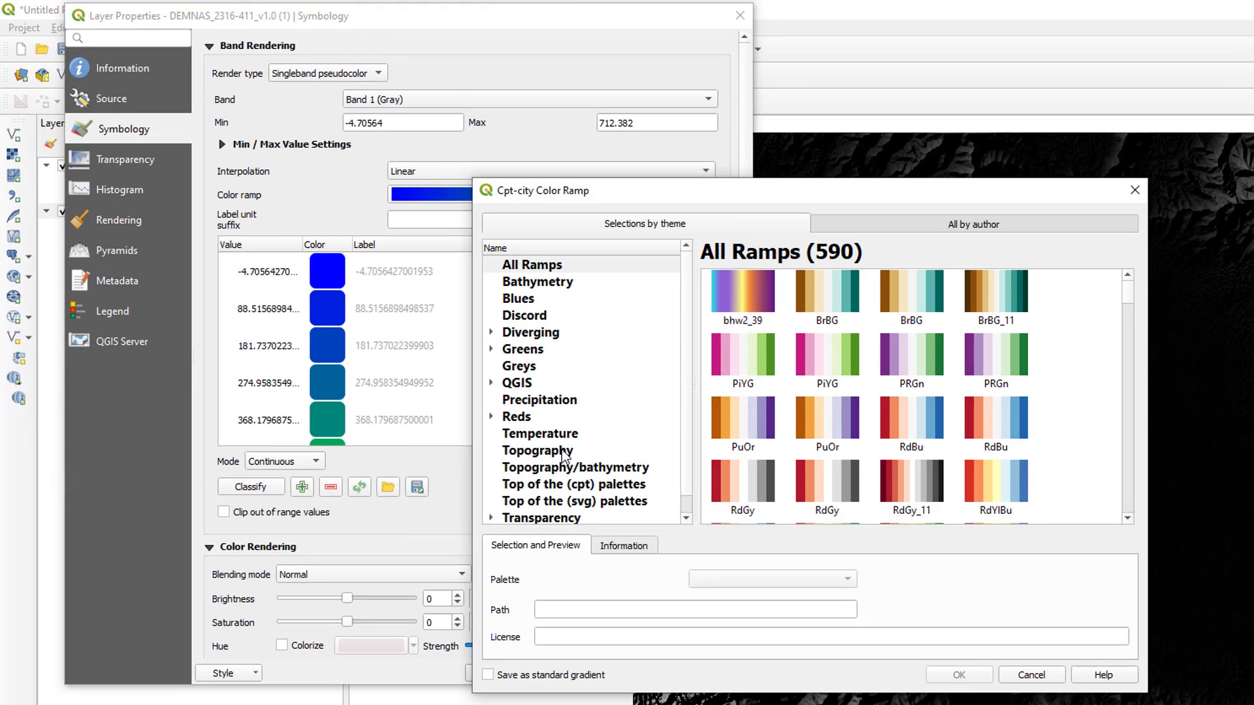
pyautogui.click(565, 455)
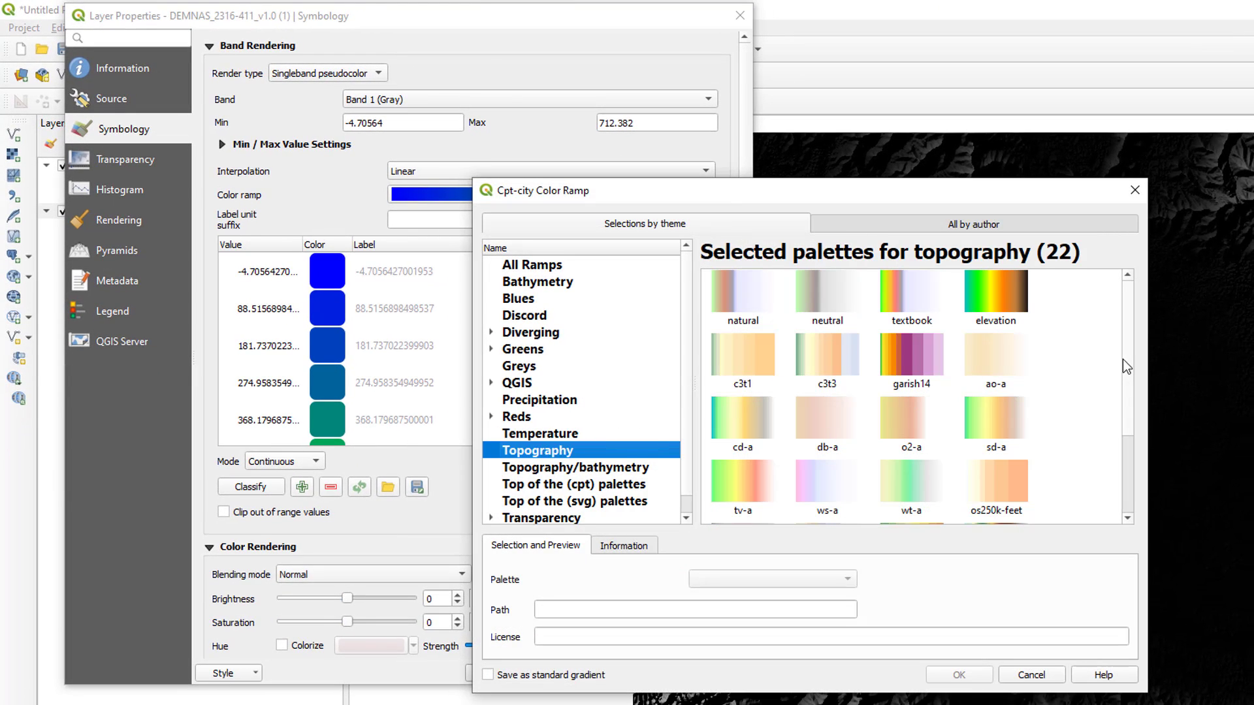
pyautogui.moveTo(1126, 361); pyautogui.dragTo(1137, 452)
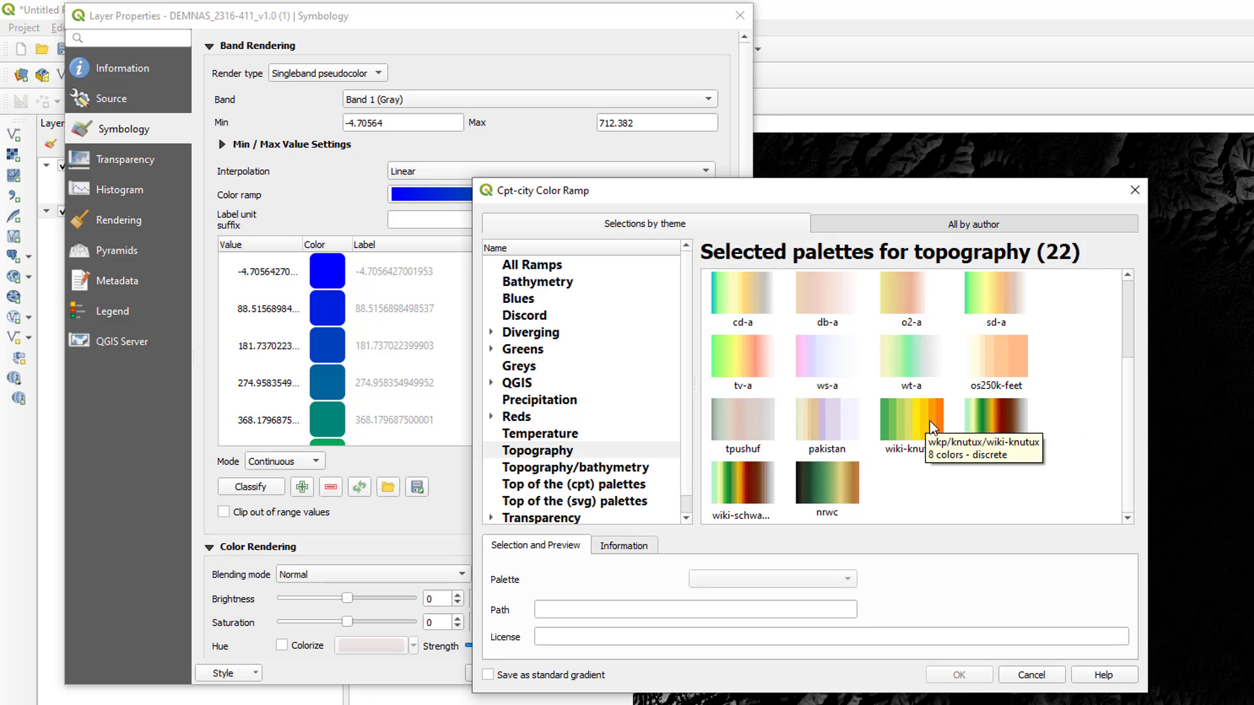
pyautogui.click(1005, 427)
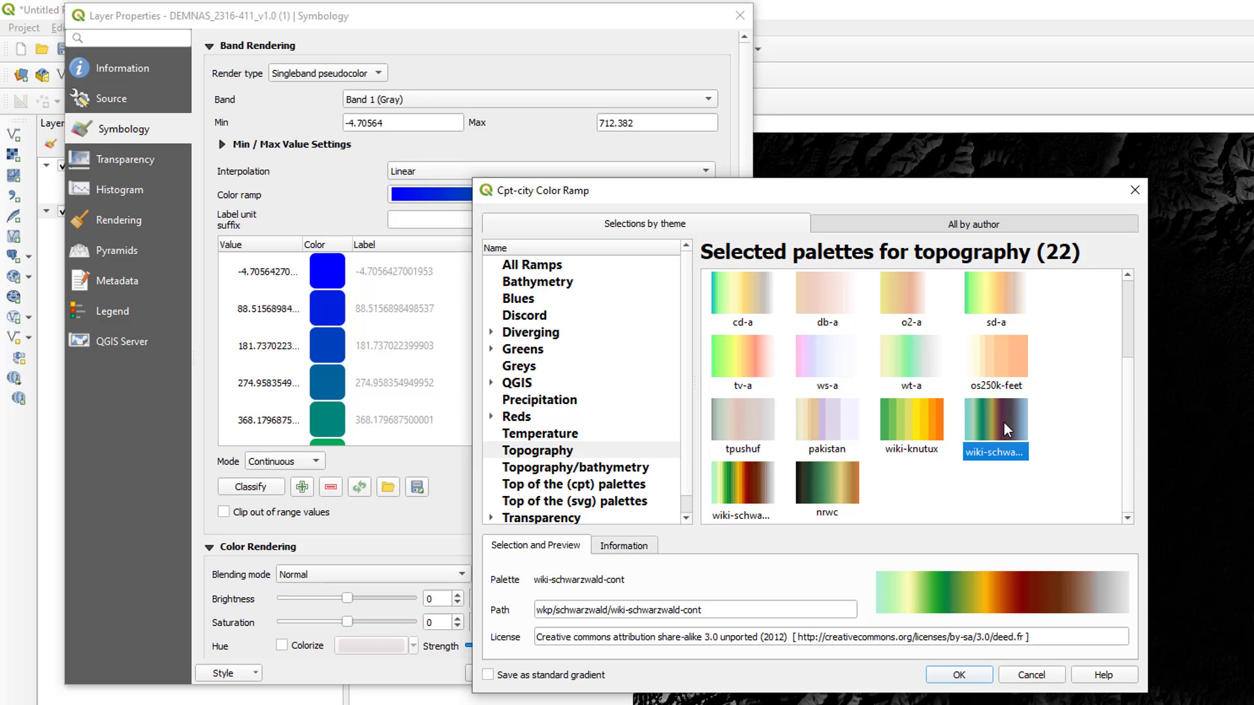
pyautogui.click(958, 675)
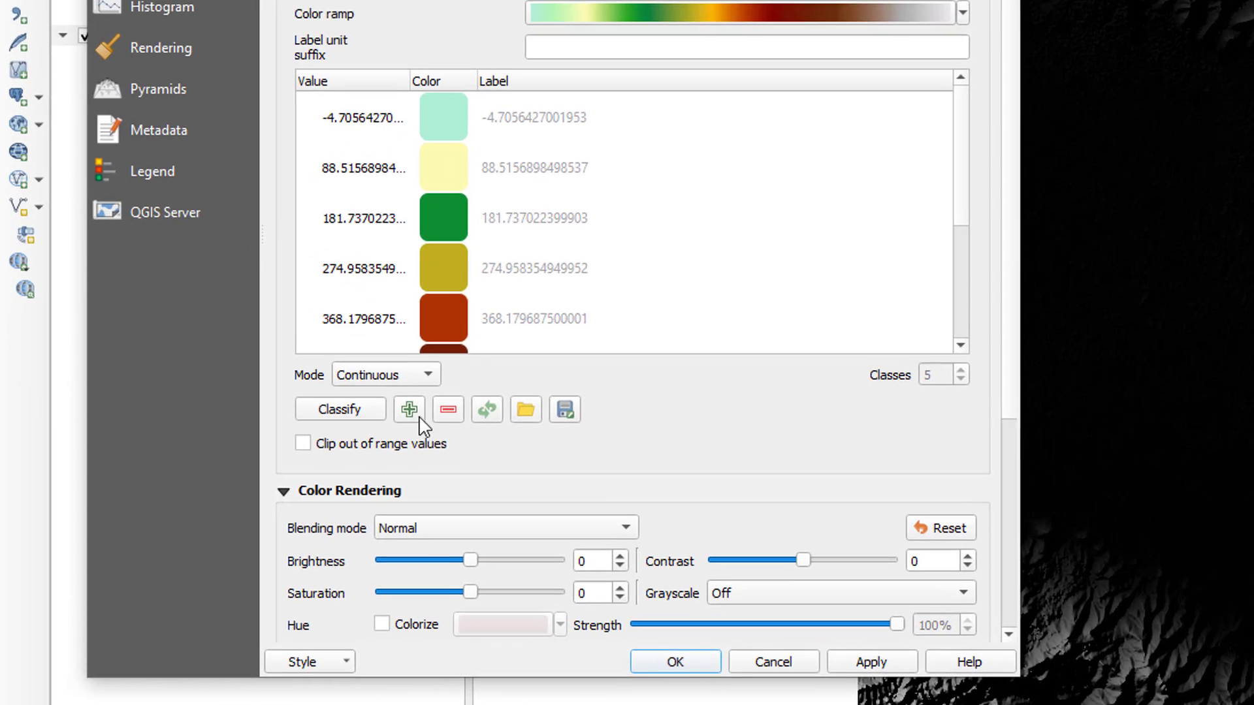
pyautogui.click(416, 376)
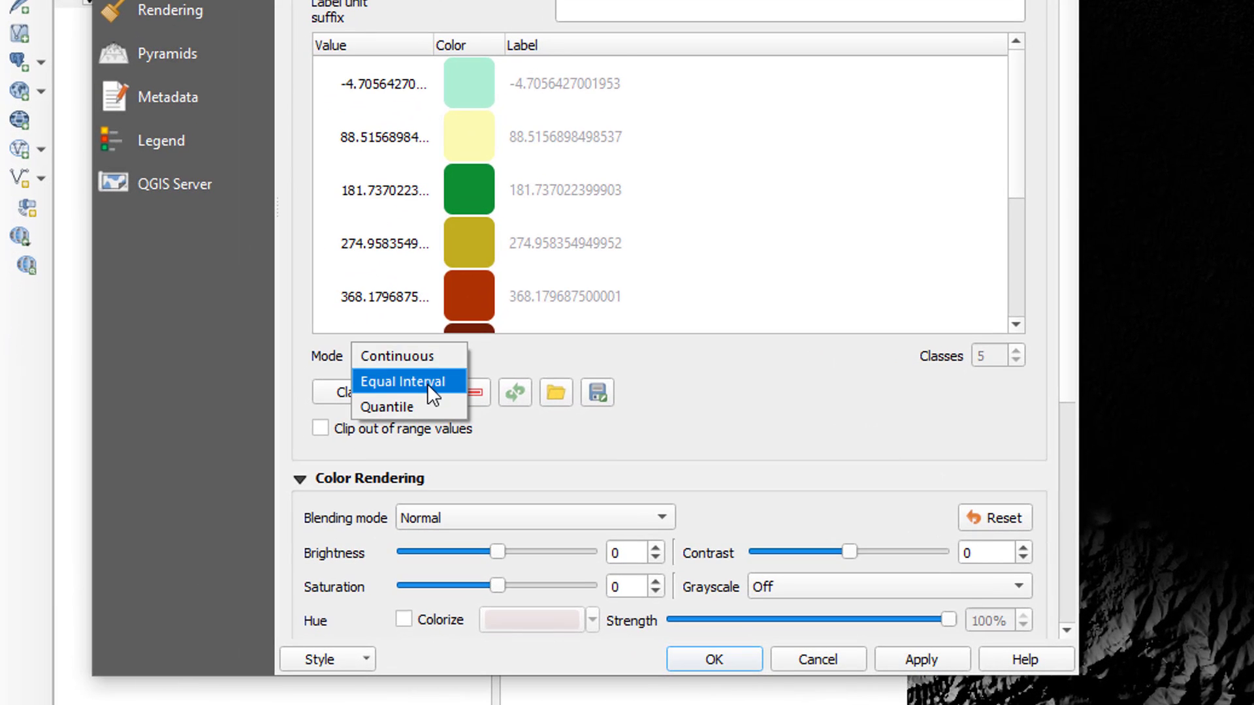
pyautogui.click(427, 383)
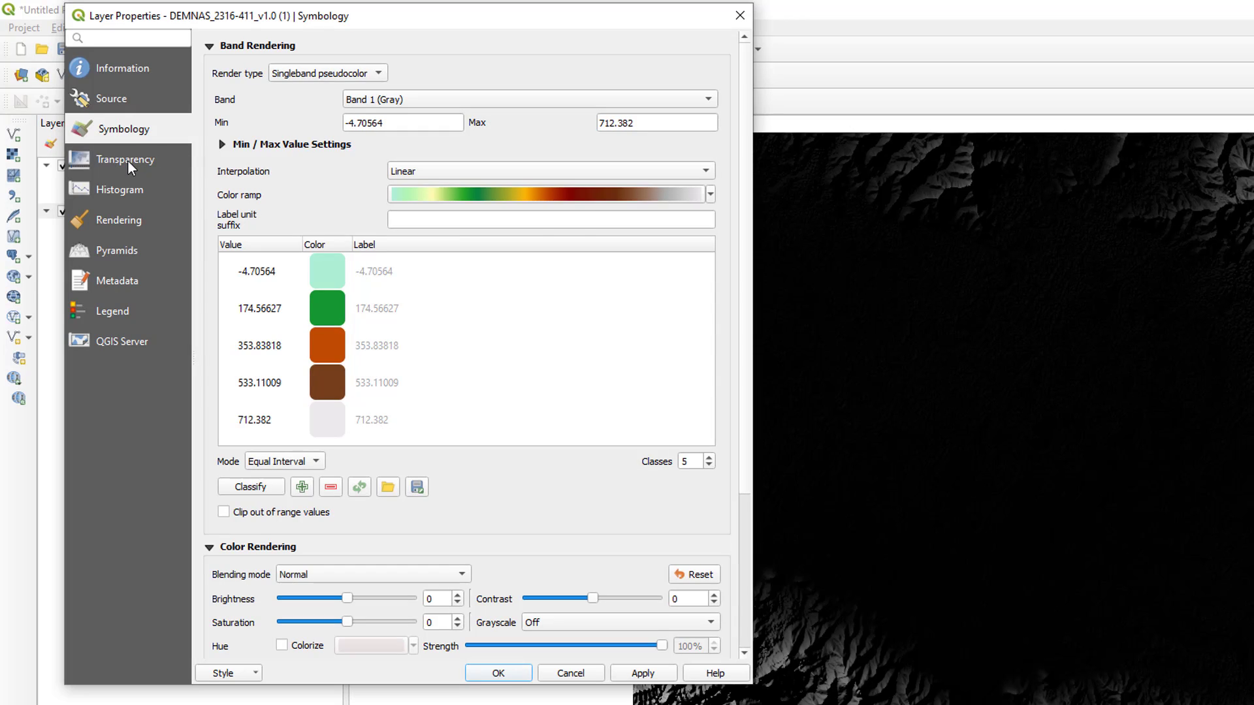
# Step: Try global opacities of 45% and 25% on the DEMNAS layer, applying each to the map
pyautogui.click(128, 166)
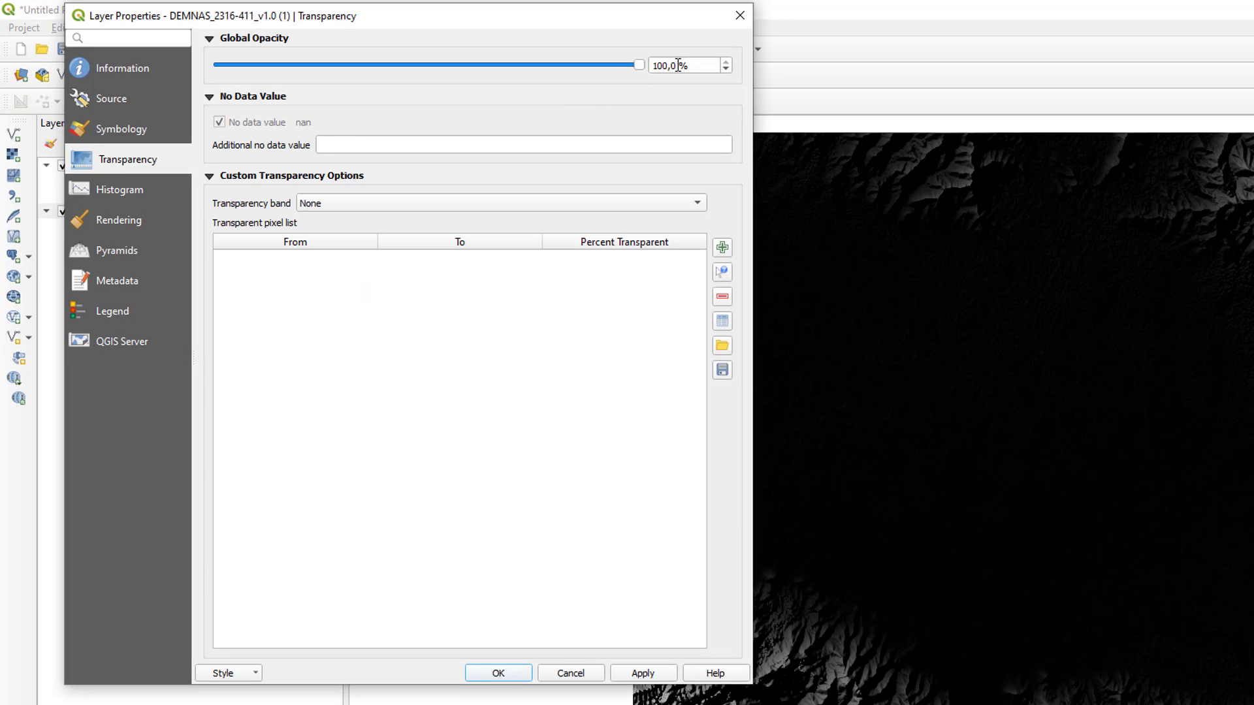
pyautogui.moveTo(678, 65); pyautogui.dragTo(640, 67)
pyautogui.write('45')
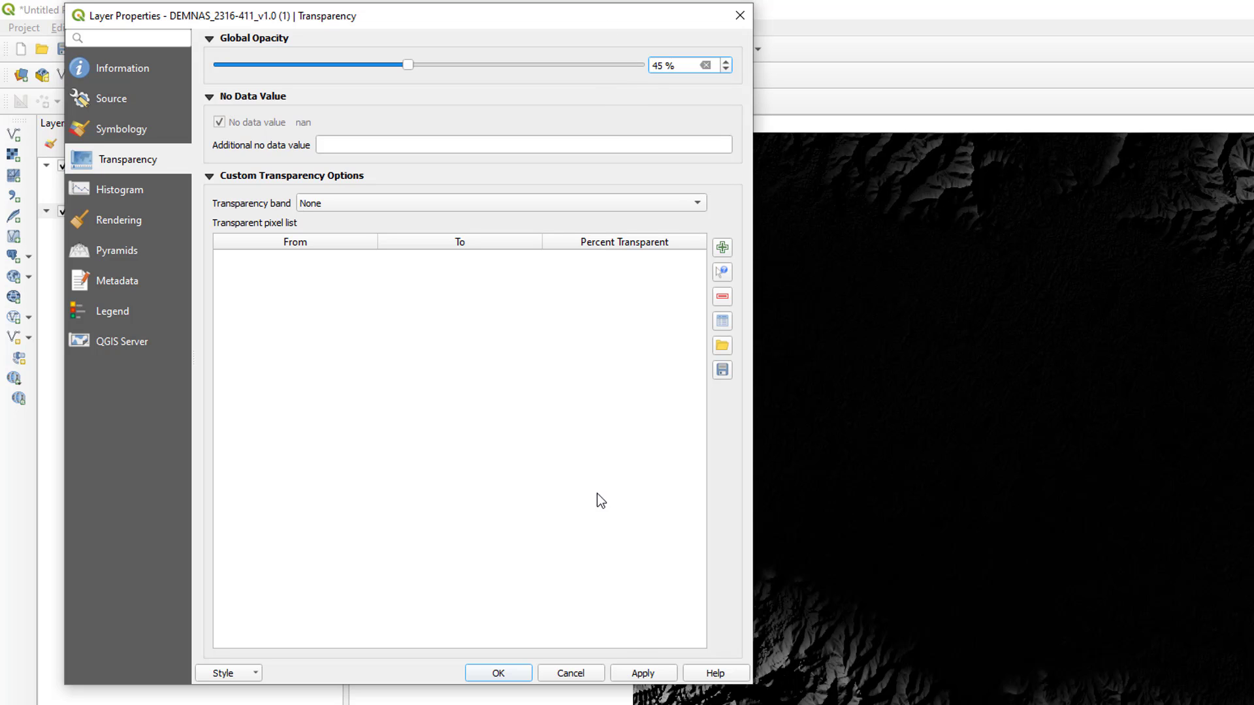
pyautogui.click(645, 672)
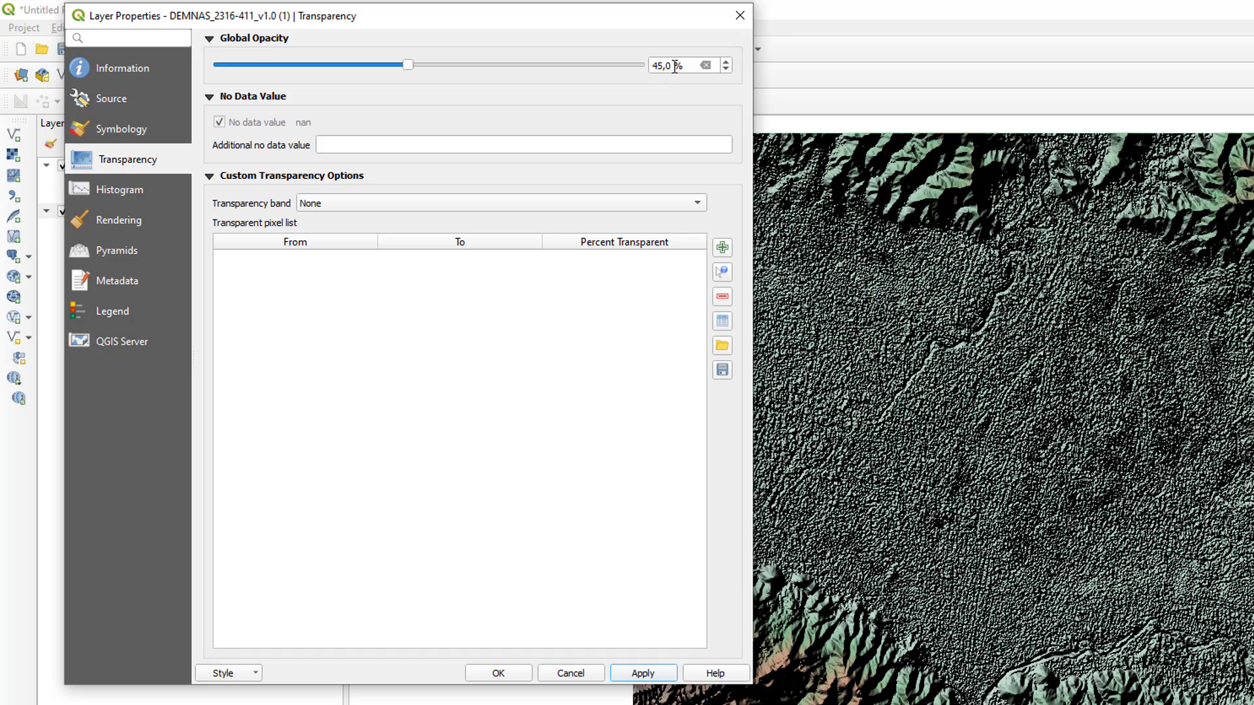
pyautogui.moveTo(673, 65); pyautogui.dragTo(651, 68)
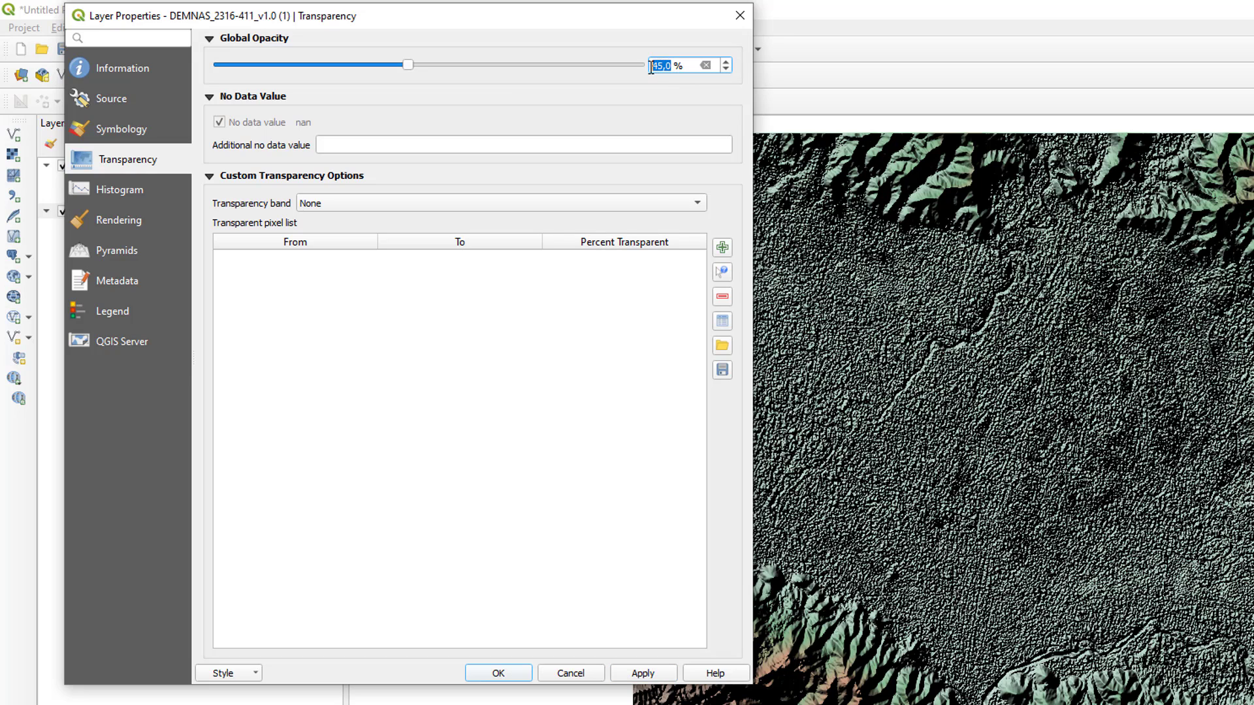
pyautogui.write('25')
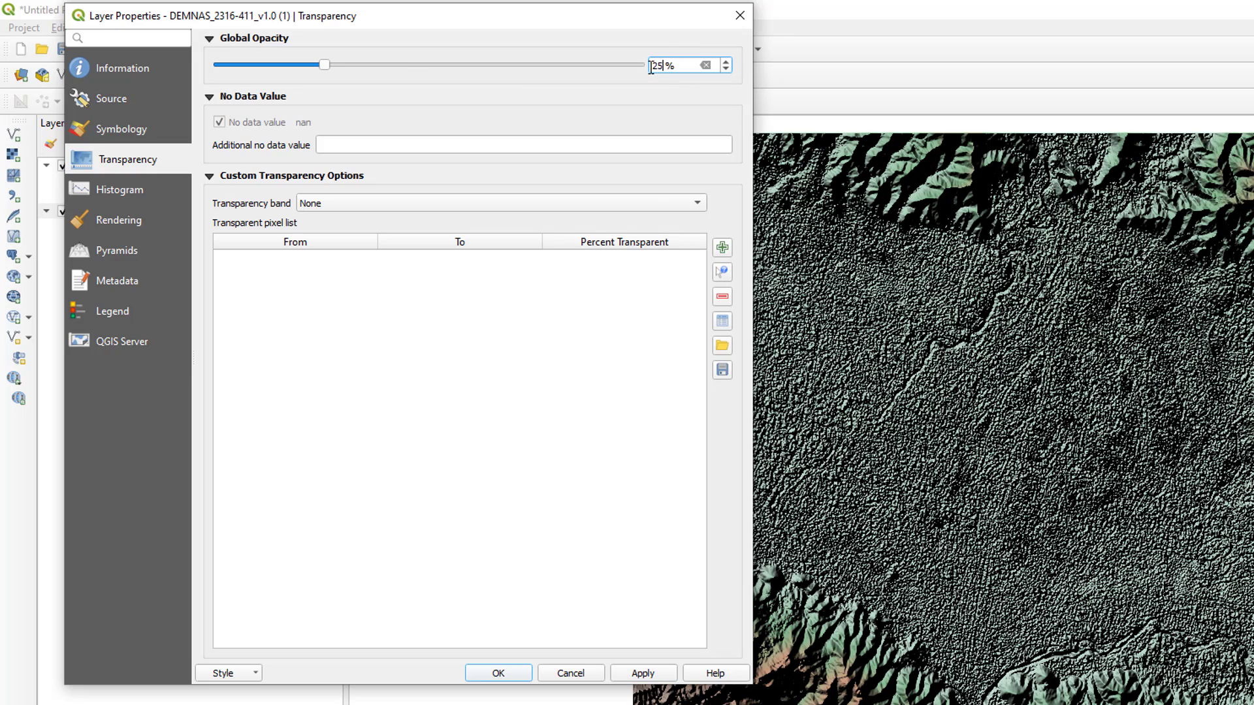
pyautogui.click(638, 673)
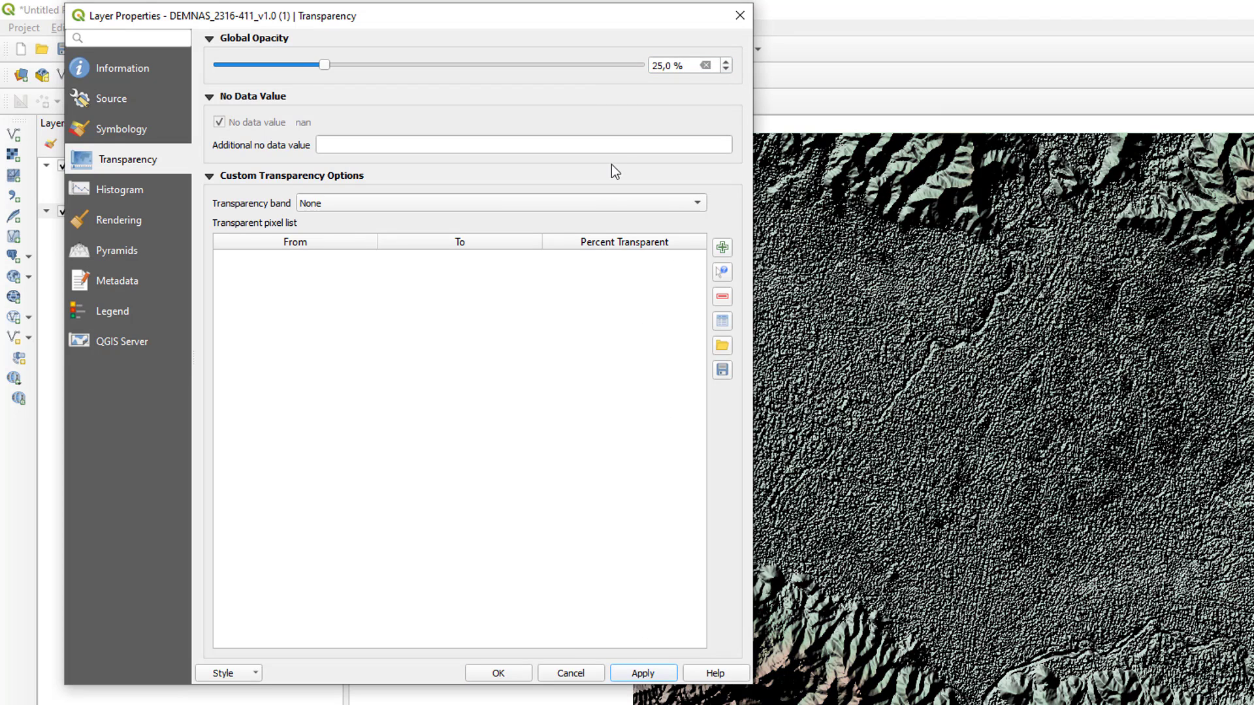
# Step: Set the DEMNAS layer's global opacity to 100% and accept the layer properties
pyautogui.moveTo(672, 61); pyautogui.dragTo(645, 71)
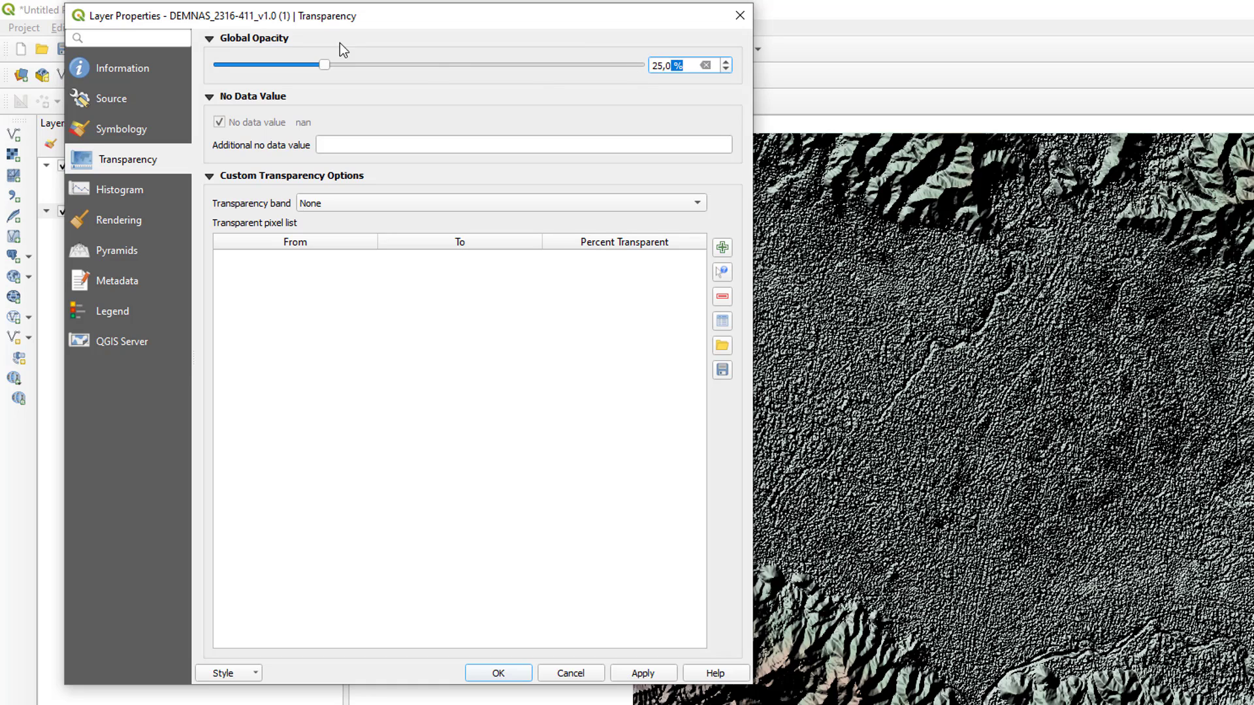
pyautogui.moveTo(325, 70); pyautogui.dragTo(646, 70)
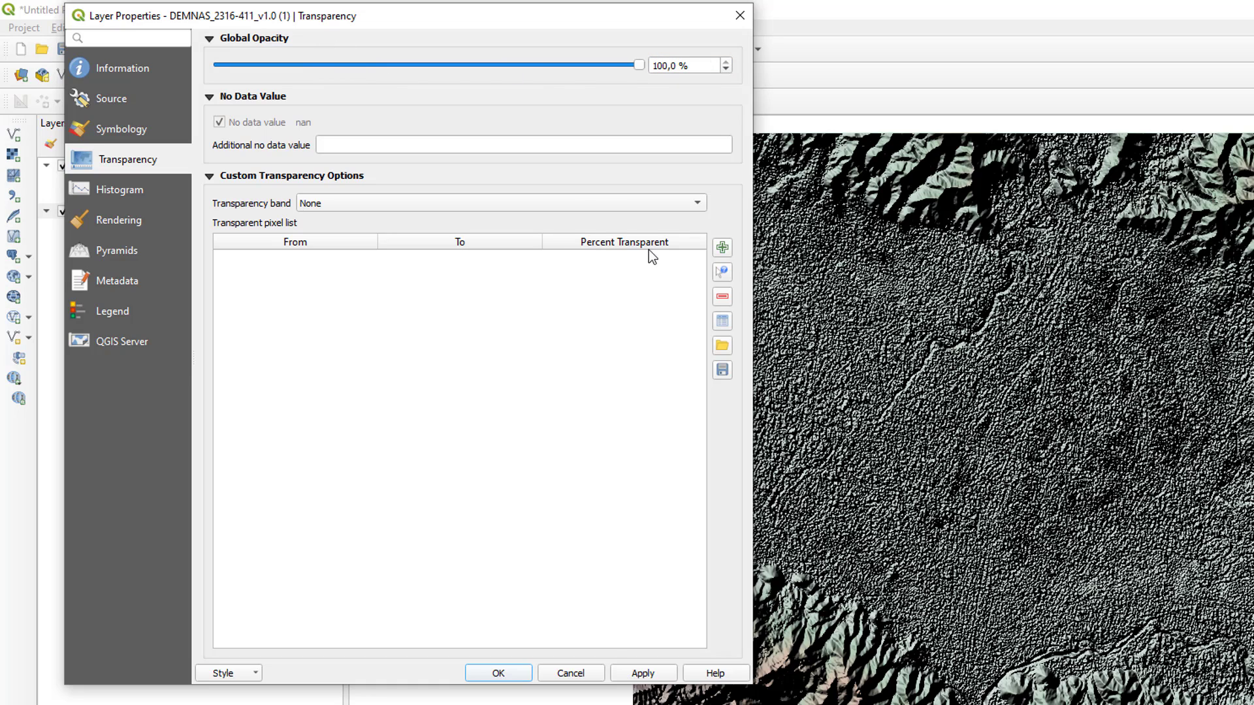
pyautogui.click(643, 674)
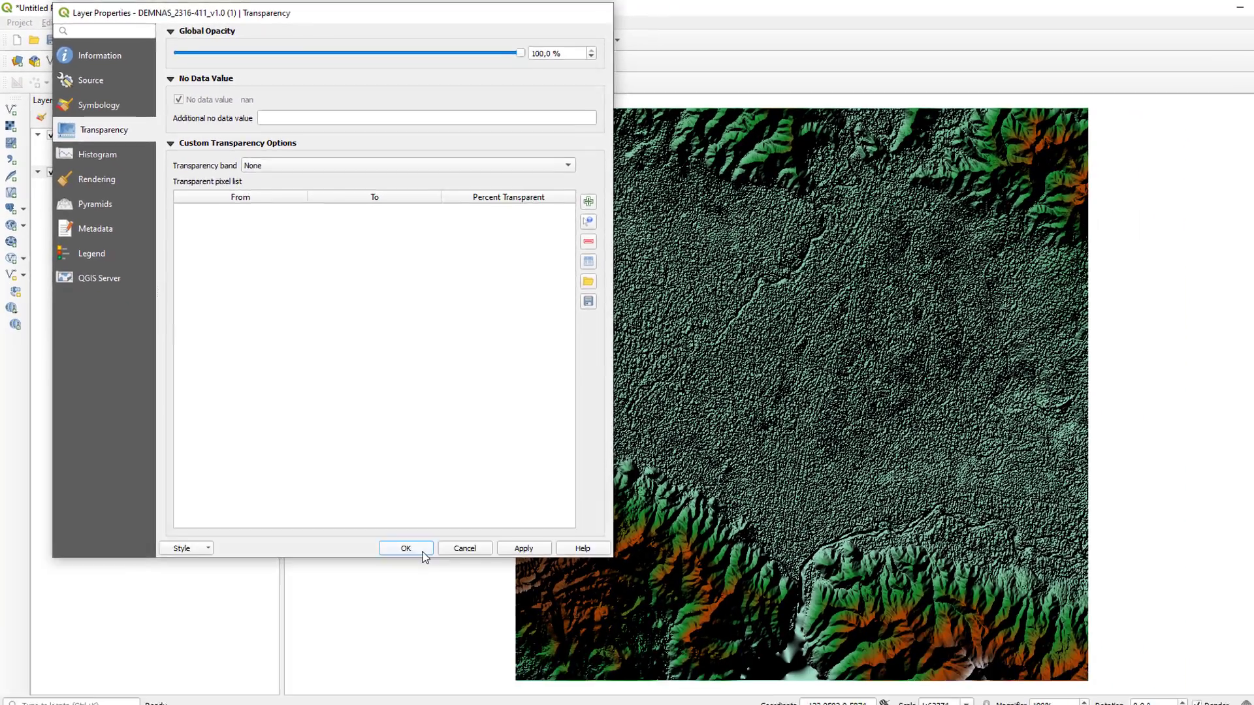
pyautogui.click(498, 673)
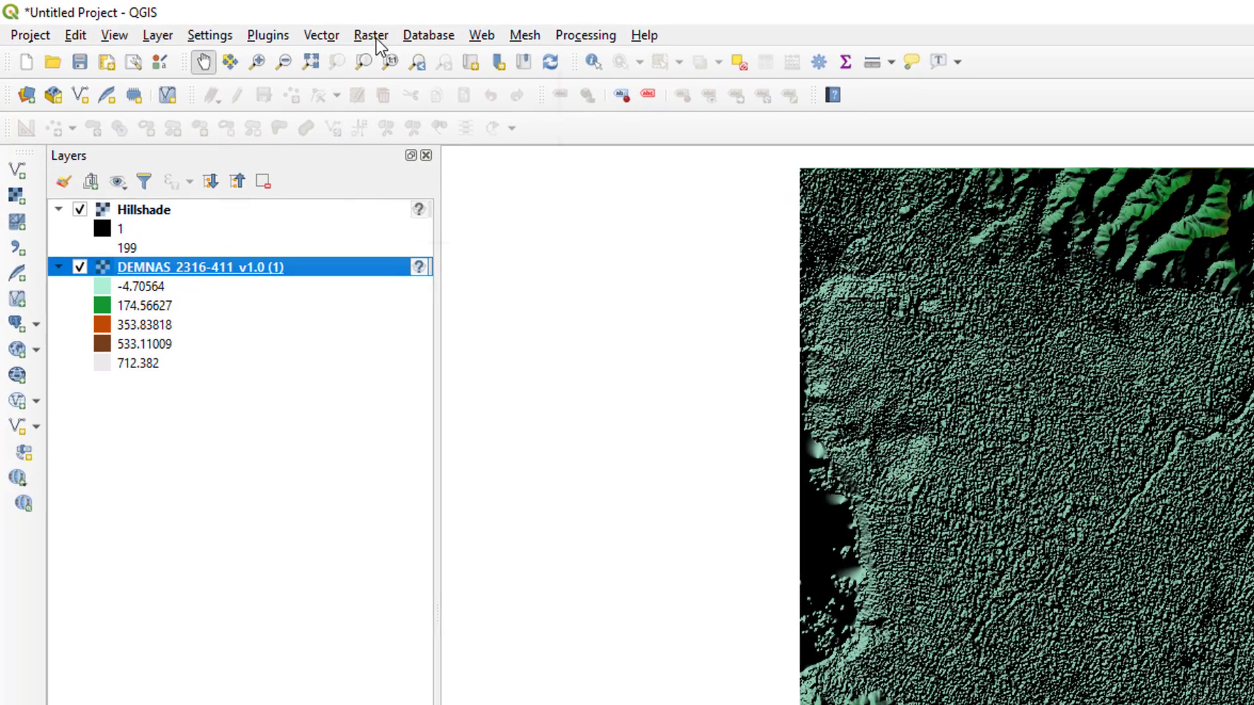
# Step: Set up a Slope raster analysis on the DEMNAS layer with slope expressed as percent instead of degrees
pyautogui.click(376, 38)
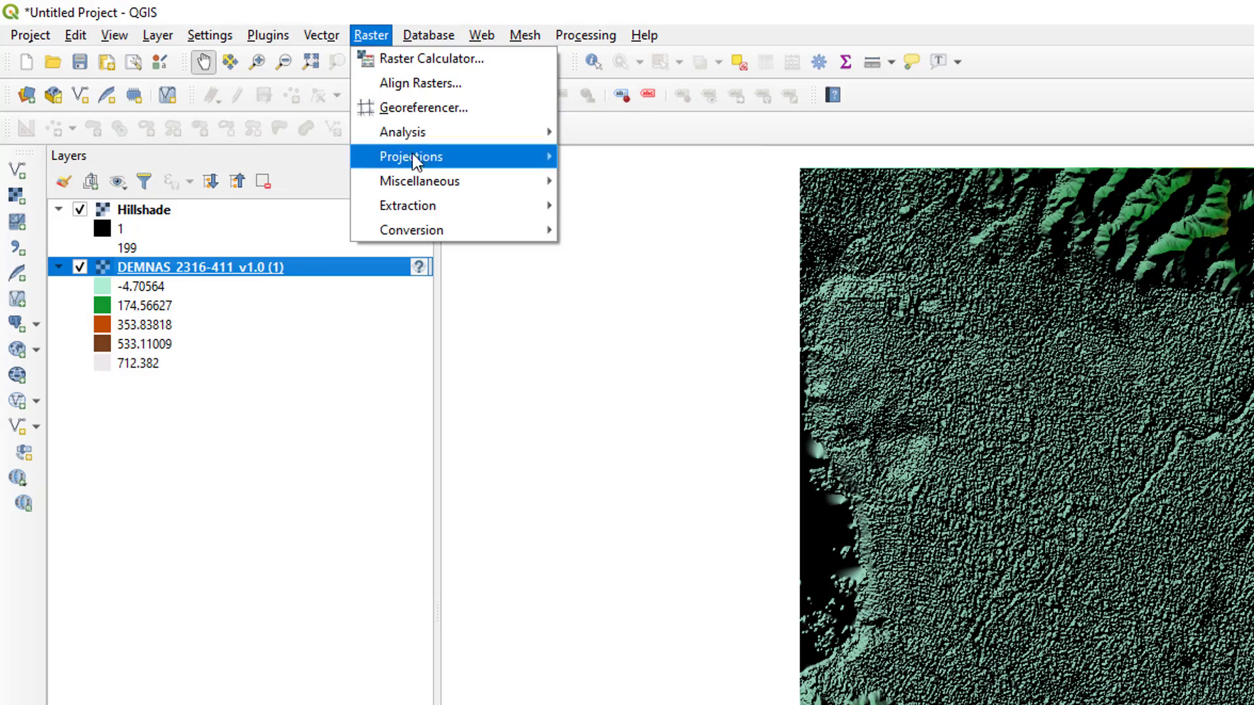
pyautogui.moveTo(420, 131)
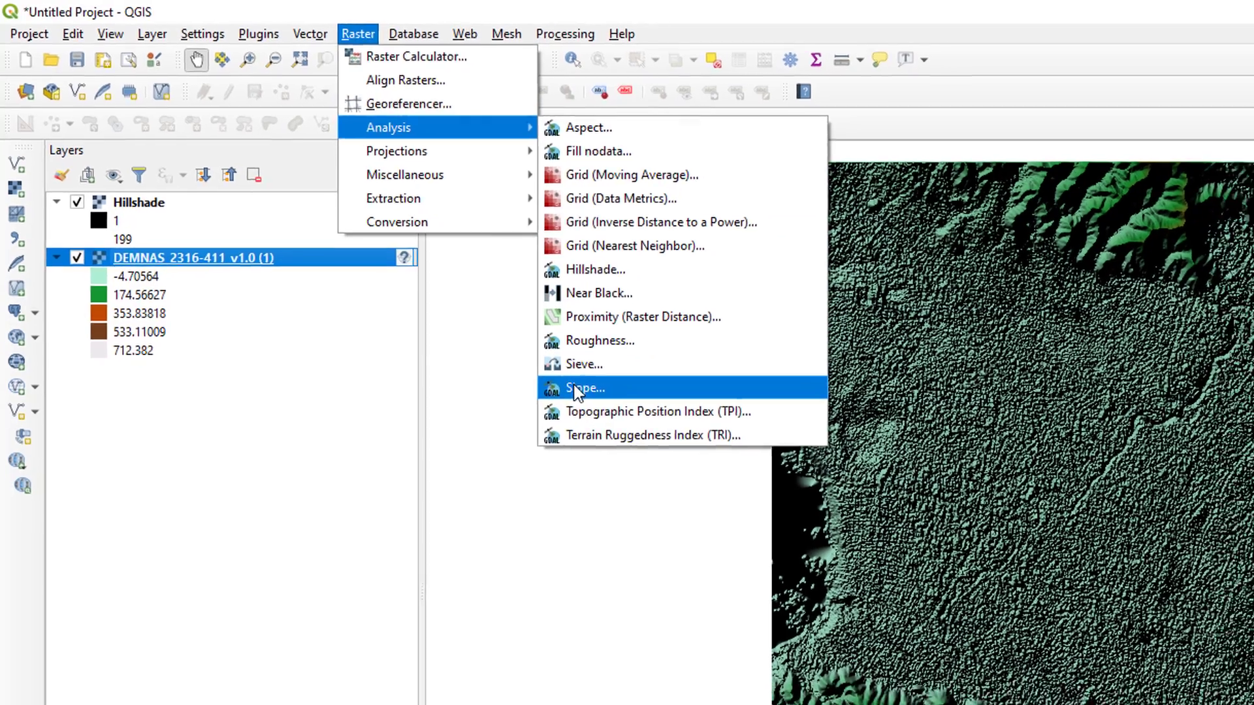
pyautogui.click(598, 403)
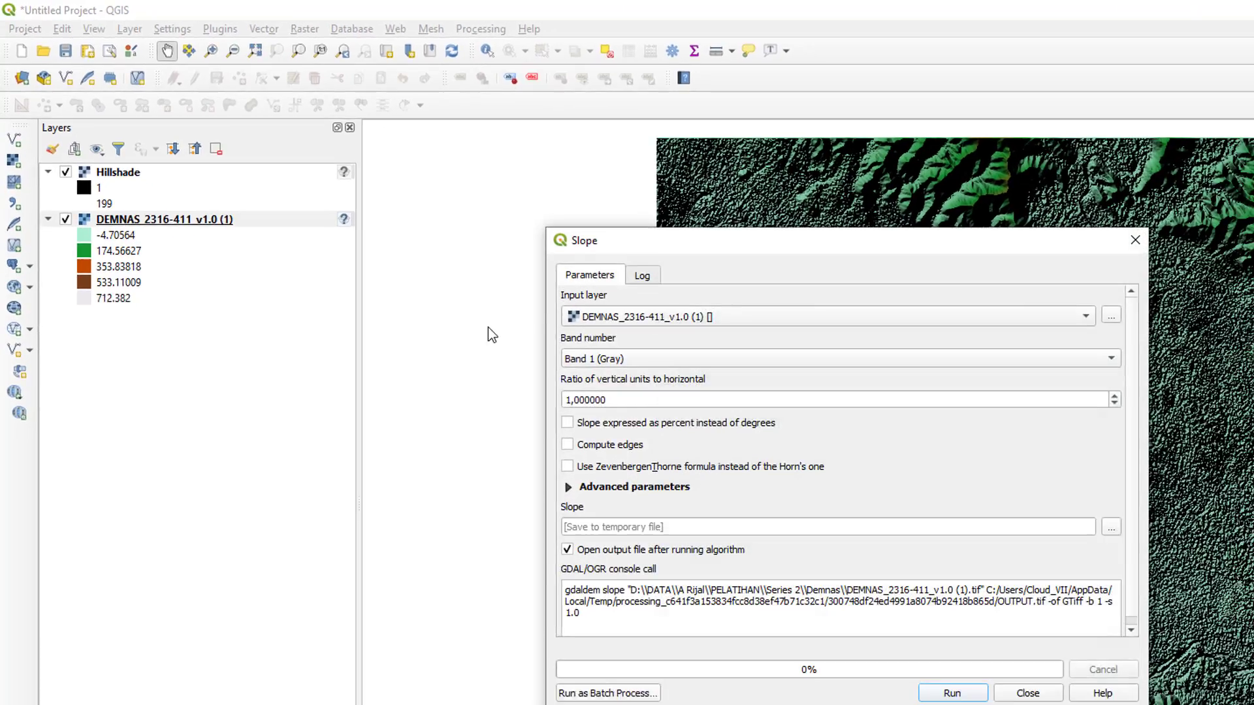
pyautogui.click(667, 318)
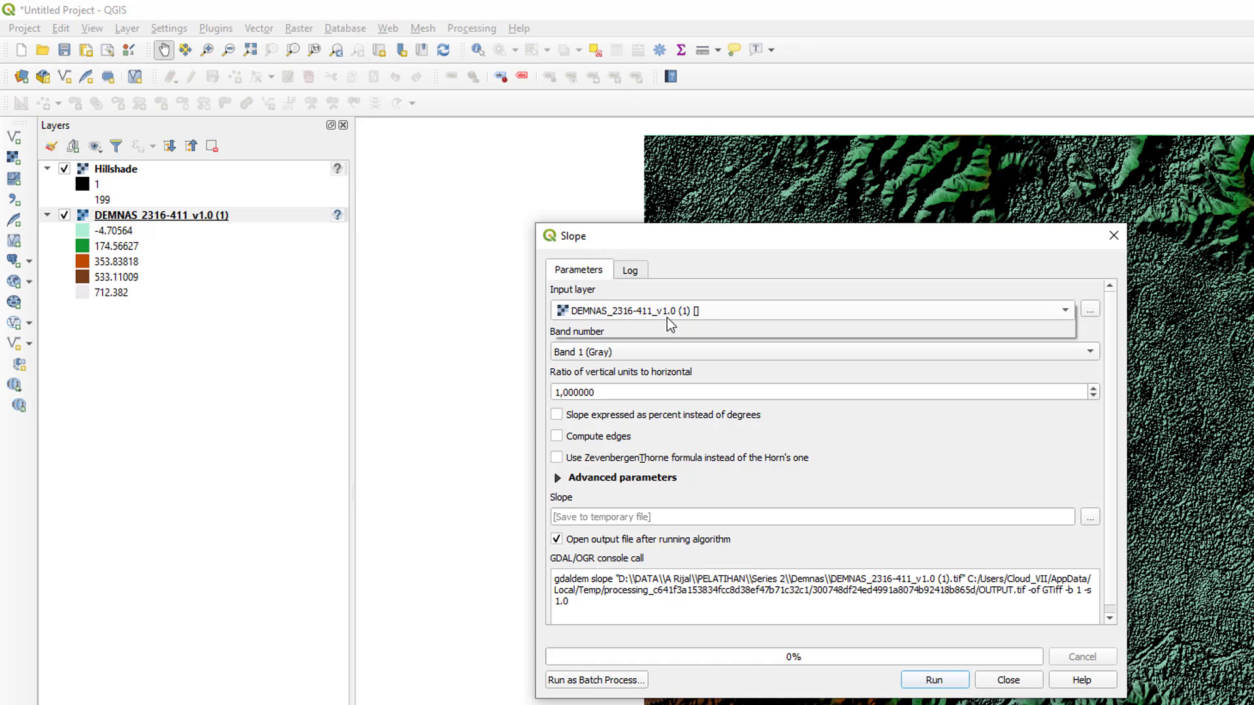
pyautogui.click(667, 317)
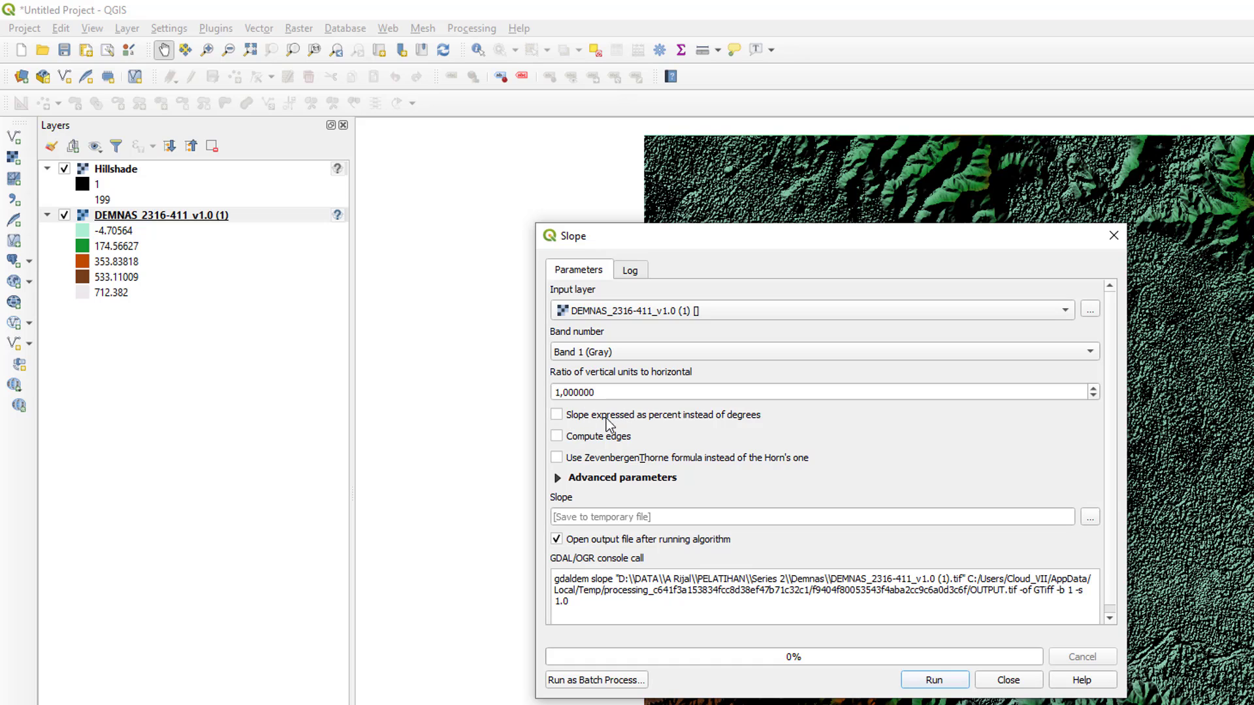
pyautogui.click(557, 416)
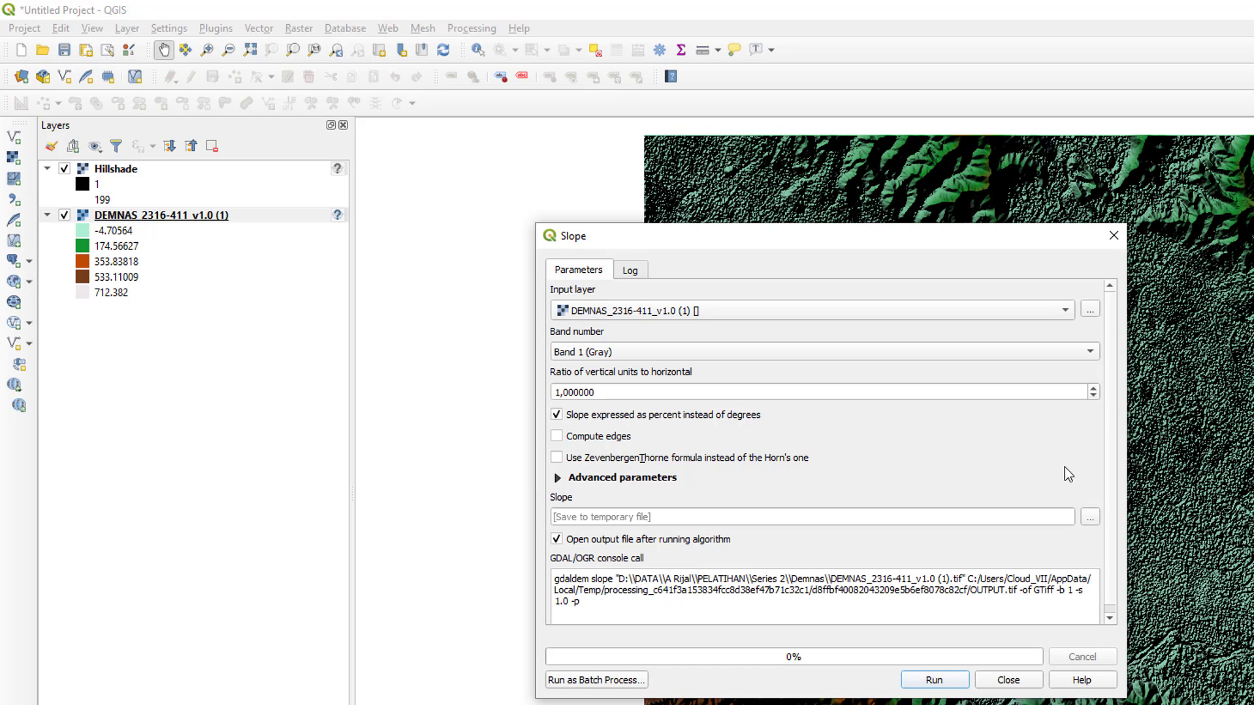
# Step: Save the slope output as Slope.tif in the Demnas folder and run the algorithm
pyautogui.scroll(-1, 1095, 465)
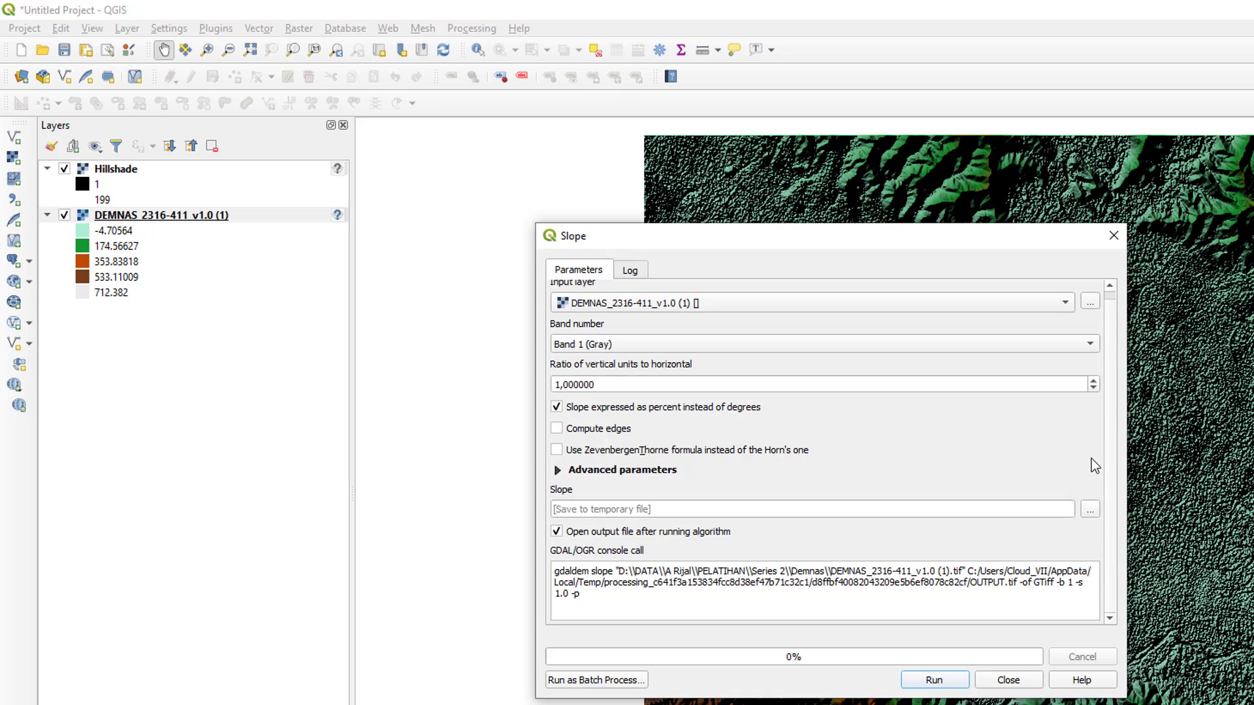
pyautogui.click(1088, 514)
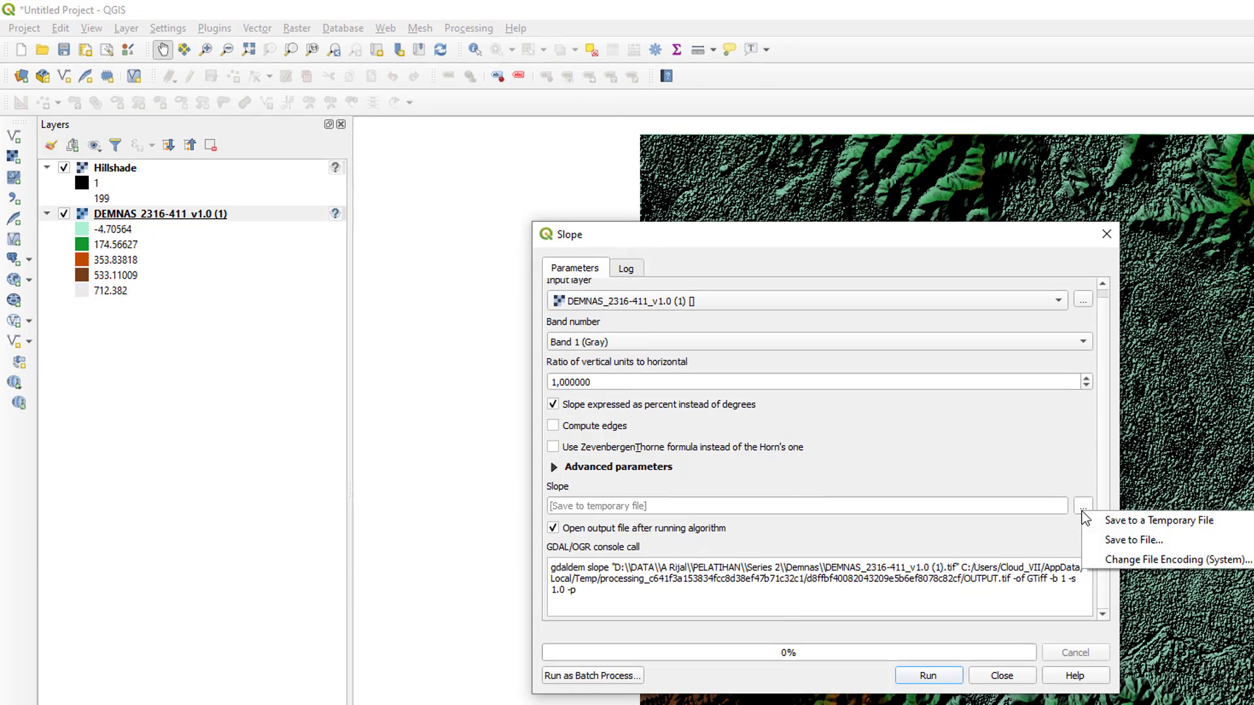
pyautogui.click(1121, 538)
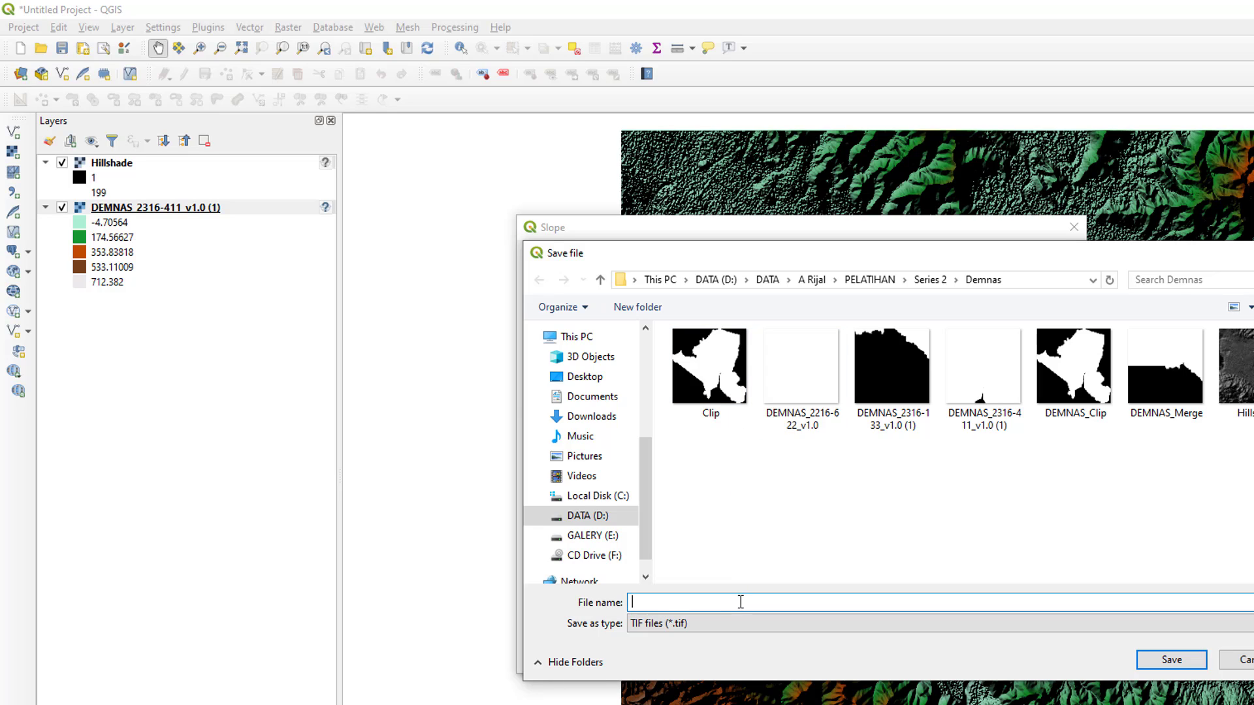
pyautogui.write('Slope')
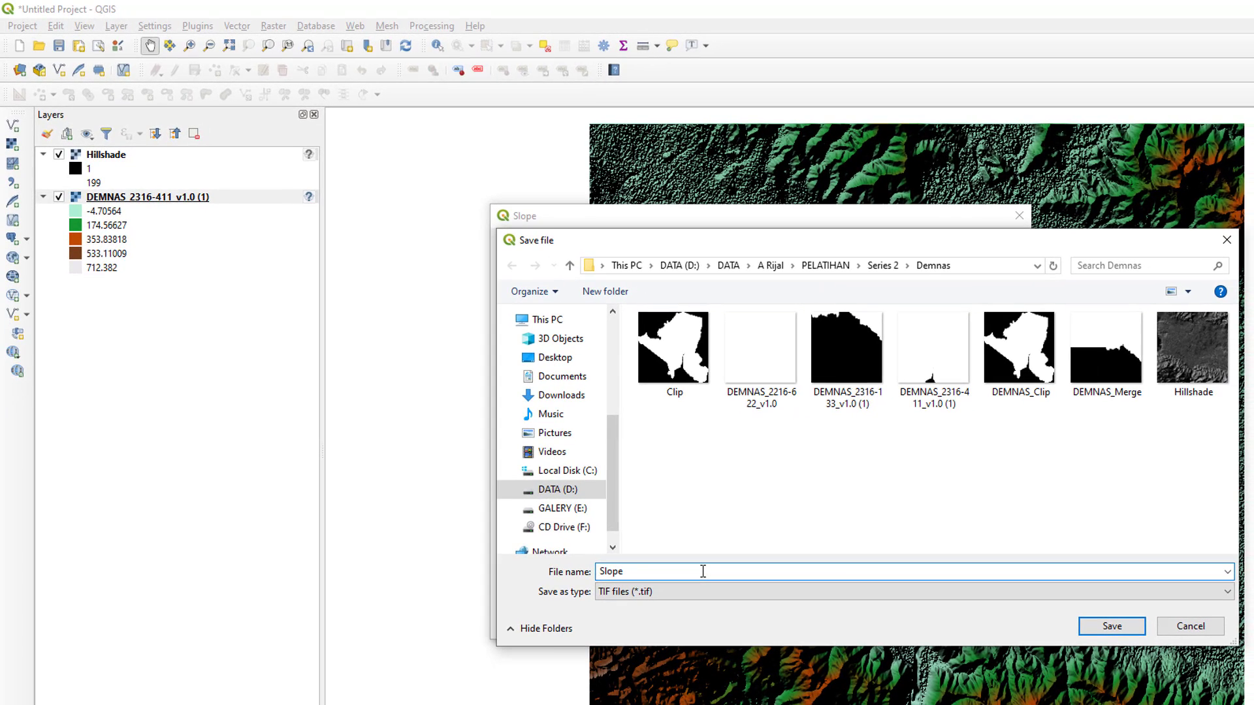
pyautogui.click(1110, 627)
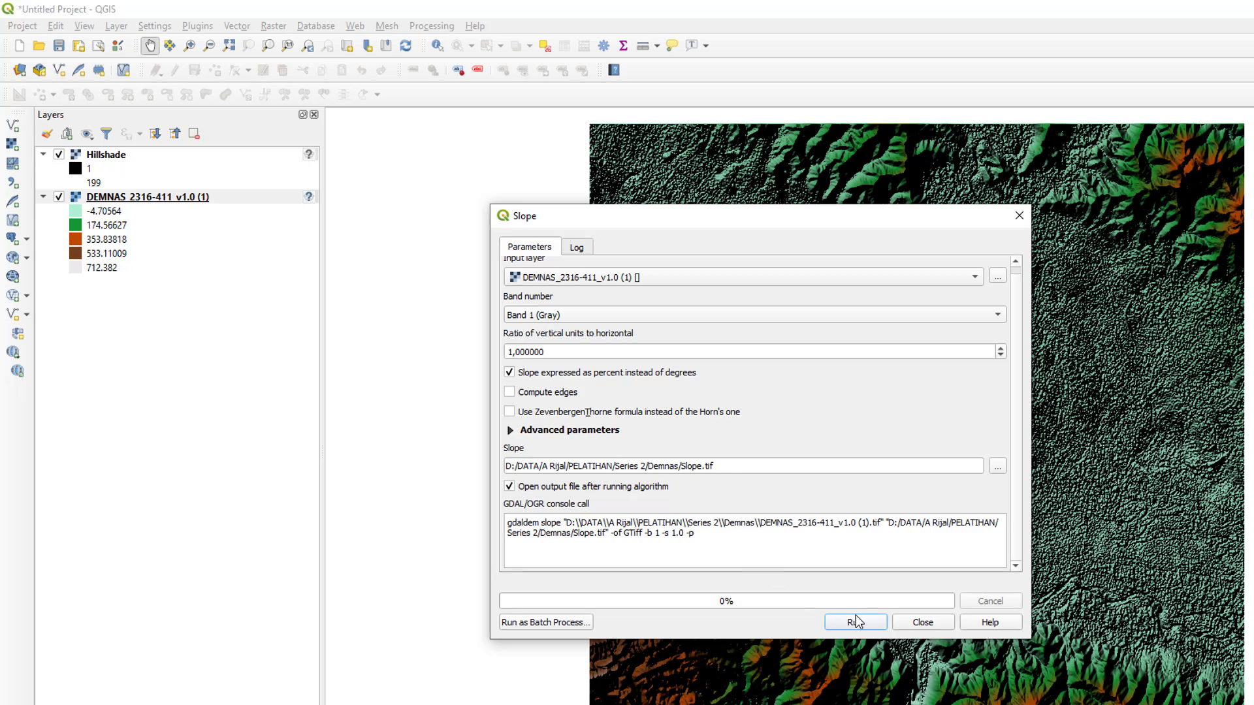
pyautogui.click(859, 623)
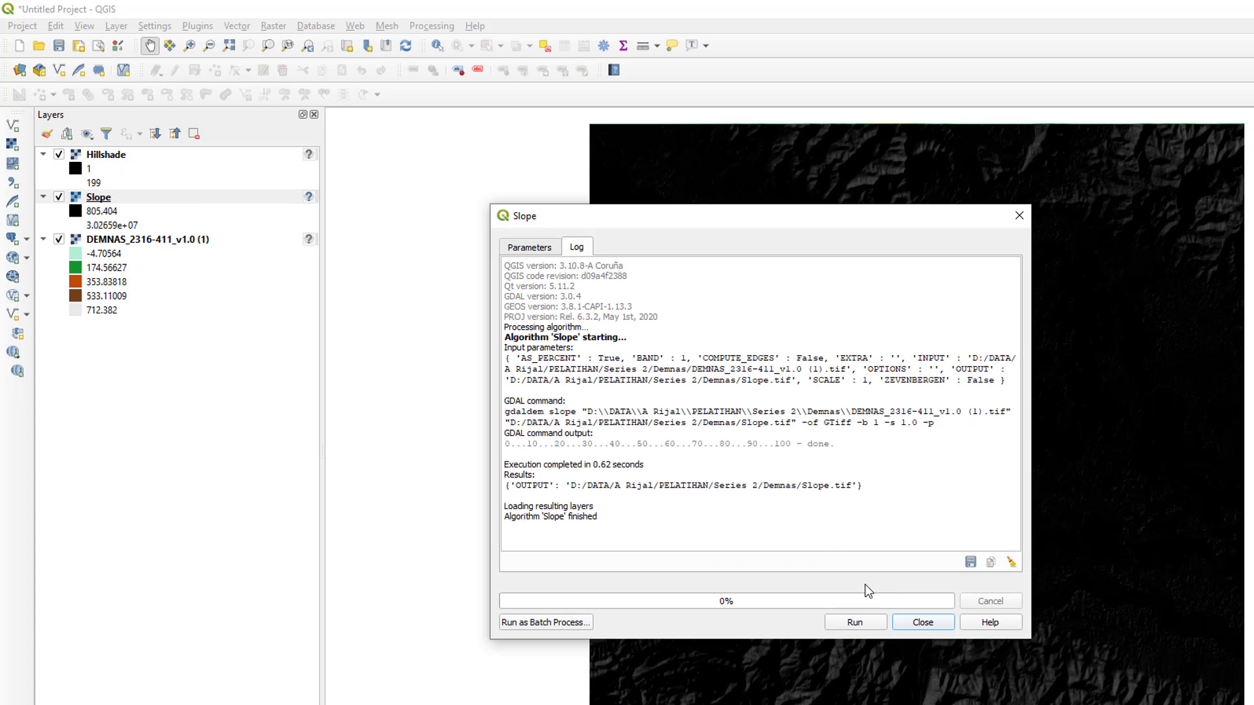
# Step: Close the finished Slope dialog and hide the DEMNAS layer on the map
pyautogui.click(914, 621)
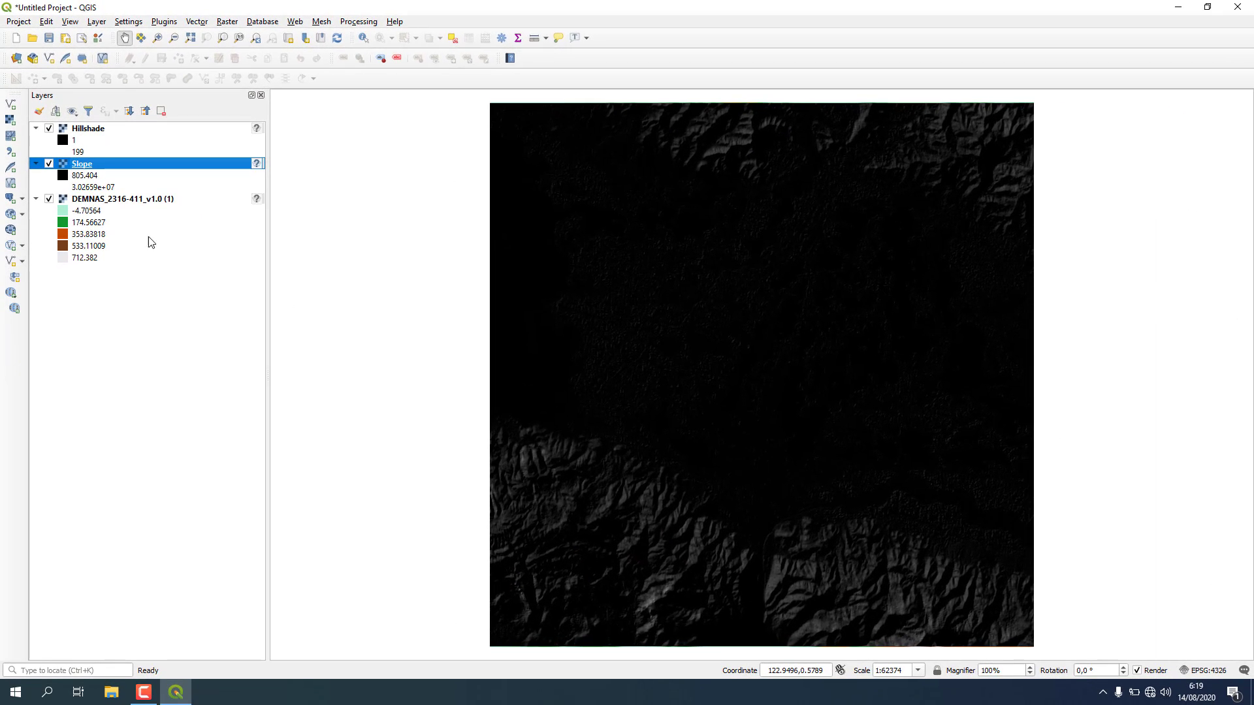
pyautogui.click(49, 199)
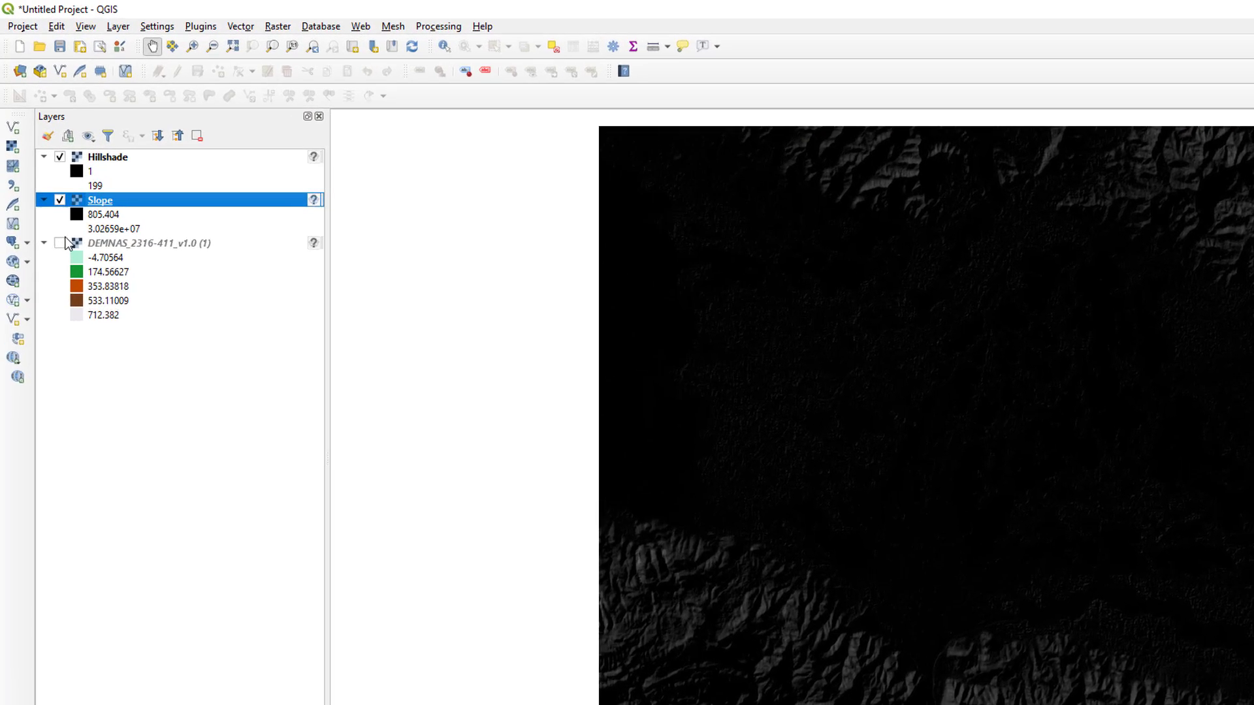
# Step: Set the Slope layer's symbology render type to Singleband pseudocolor
pyautogui.rightClick(78, 162)
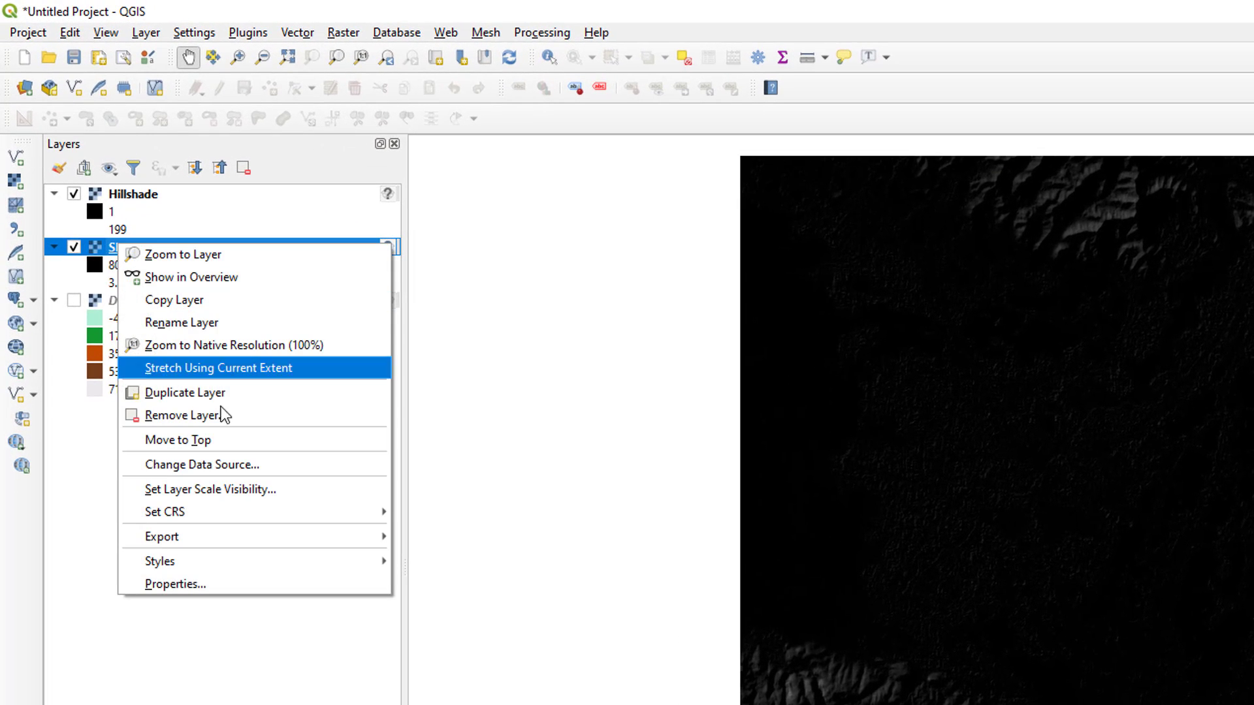
pyautogui.click(227, 583)
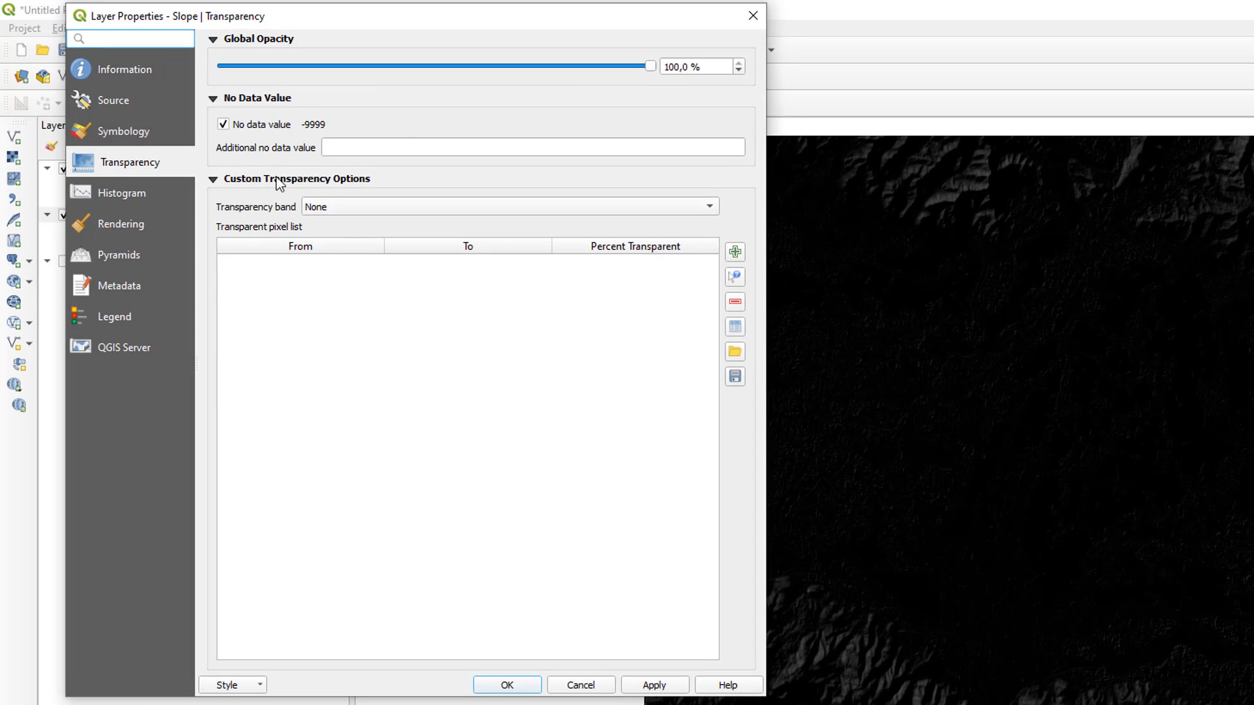
pyautogui.click(125, 130)
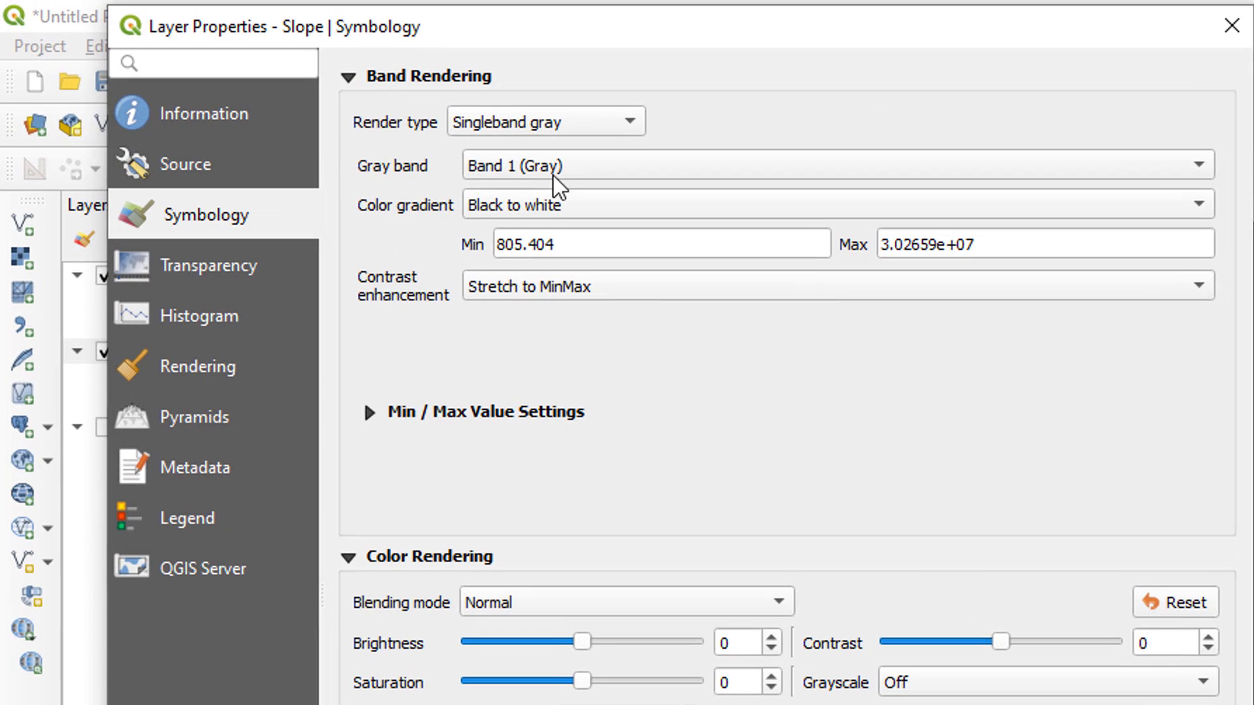
pyautogui.click(352, 70)
pyautogui.click(559, 155)
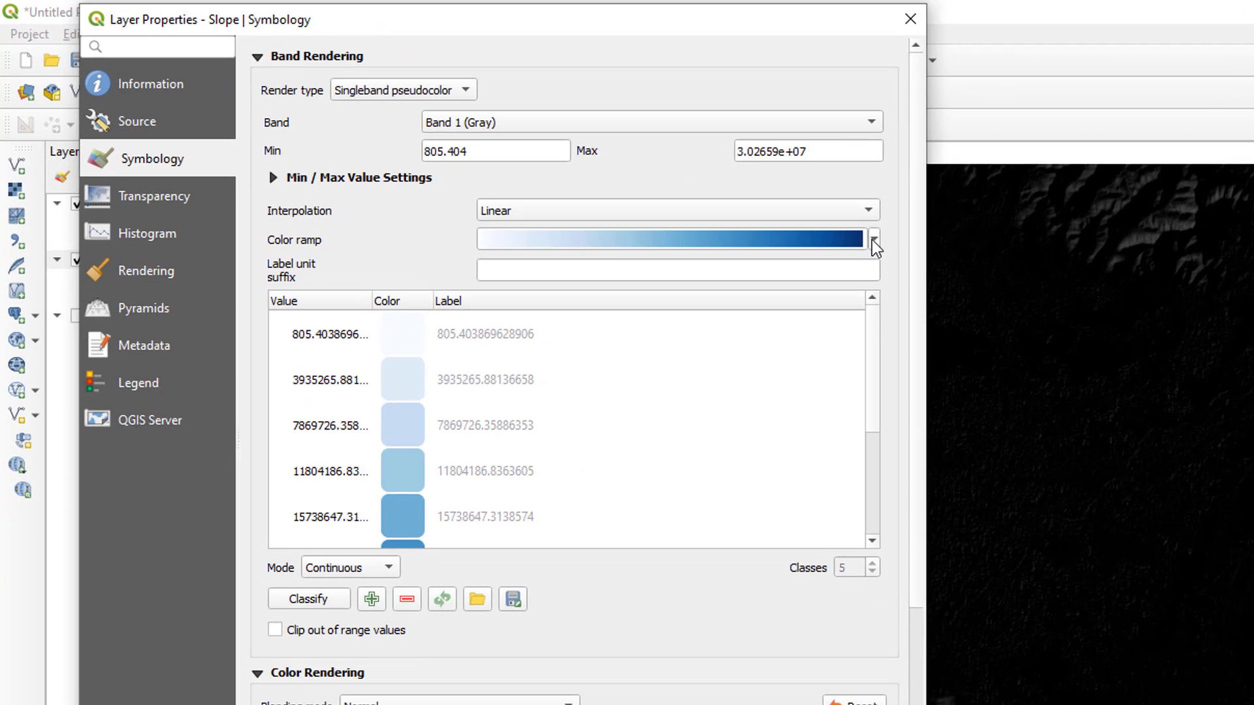
# Step: Create a color ramp for the Slope layer from the cpt-city catalog, using the wiki-knutux palette in the Topography theme
pyautogui.click(1183, 323)
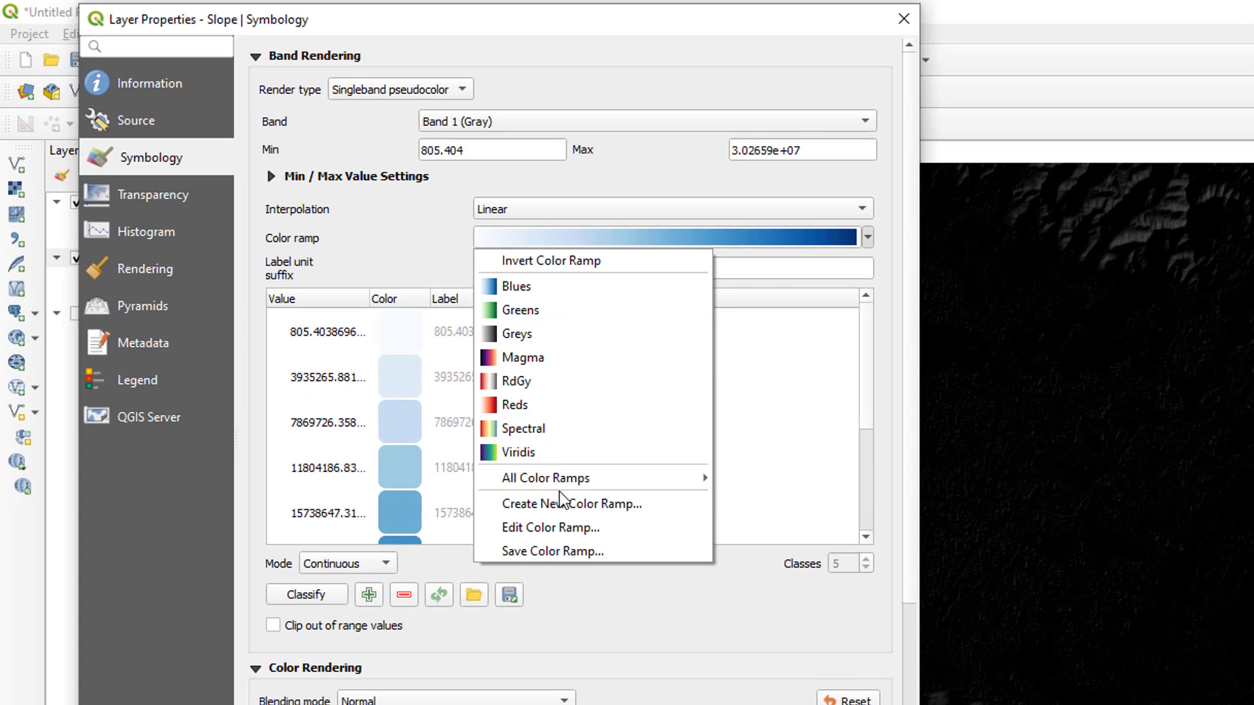
pyautogui.click(583, 506)
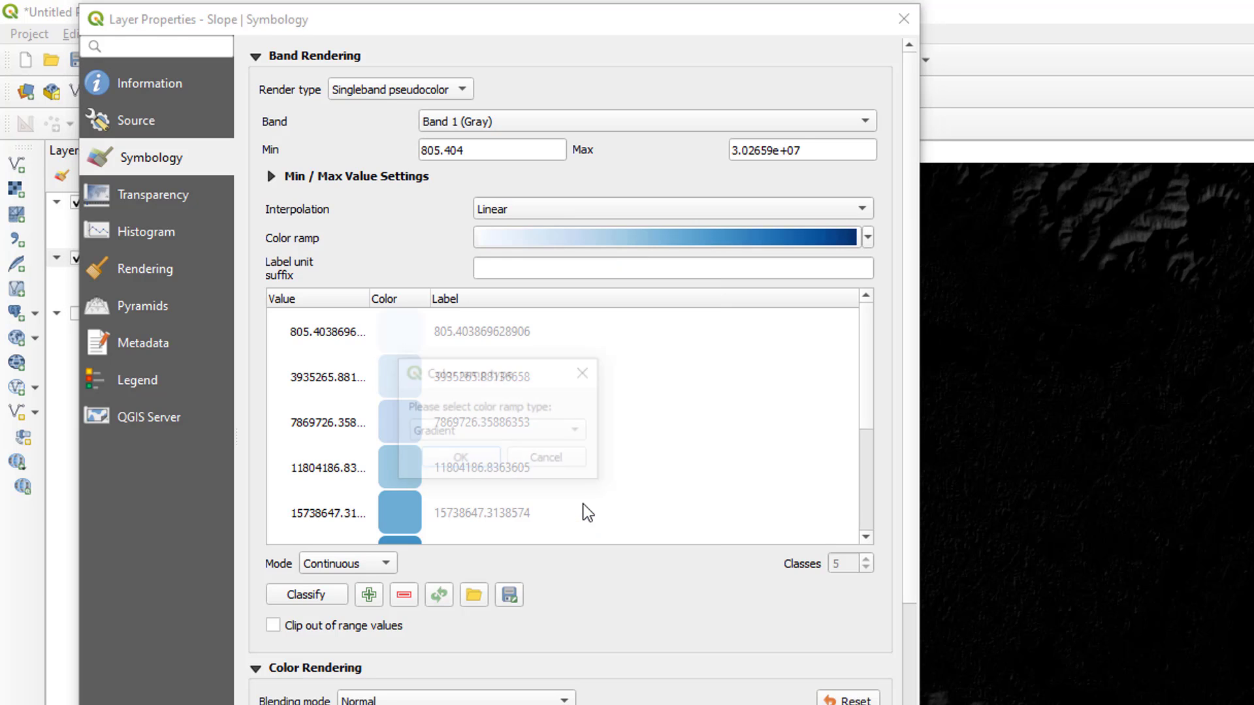
pyautogui.click(488, 434)
pyautogui.click(468, 497)
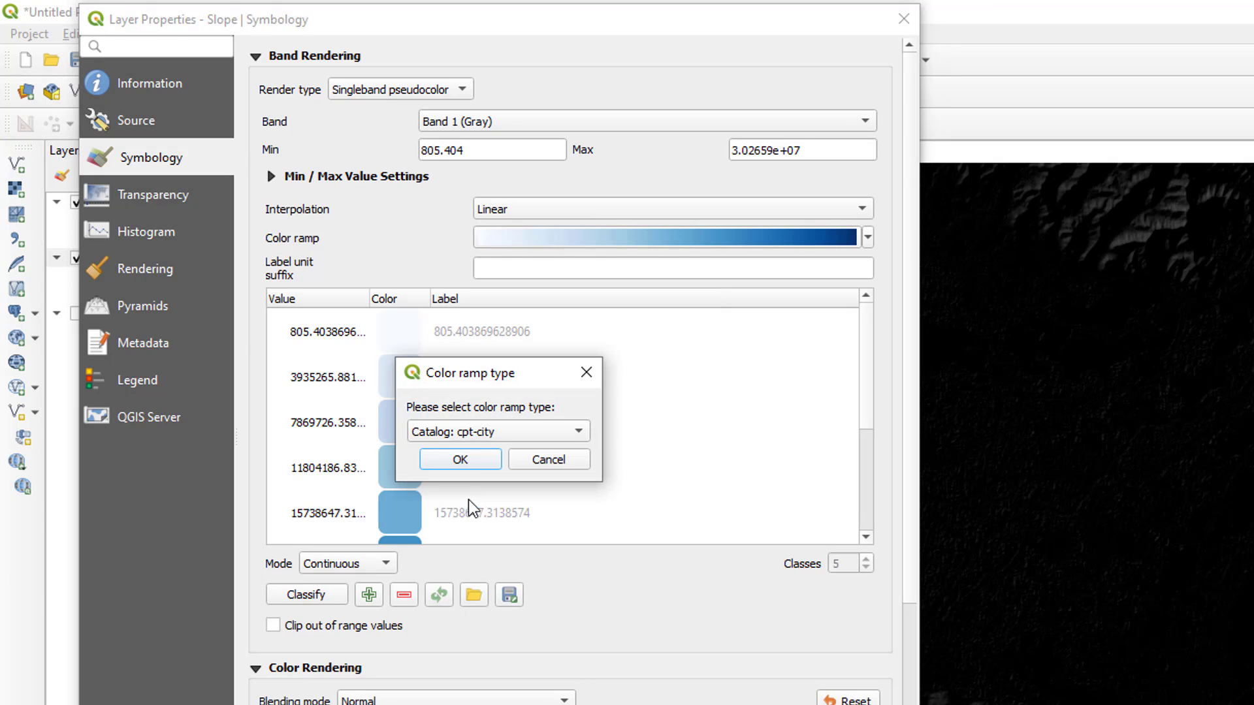
pyautogui.click(461, 465)
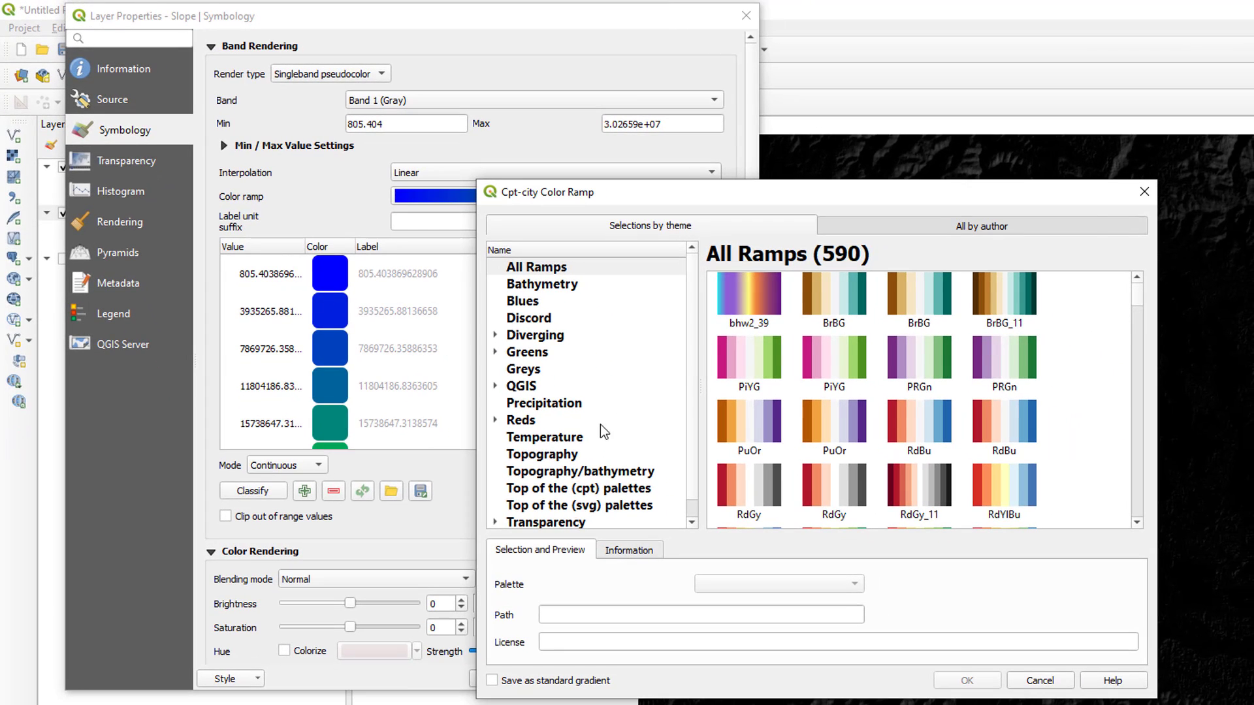
pyautogui.click(563, 453)
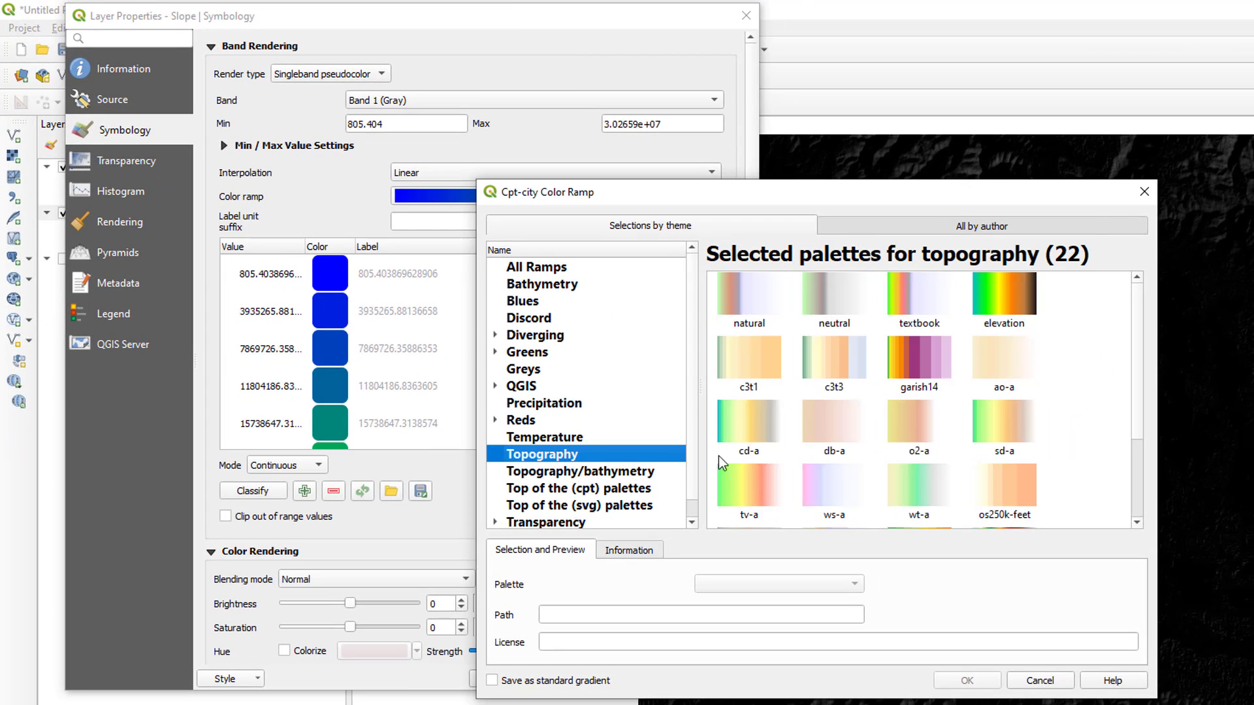
pyautogui.click(1071, 367)
pyautogui.scroll(-2, 1079, 392)
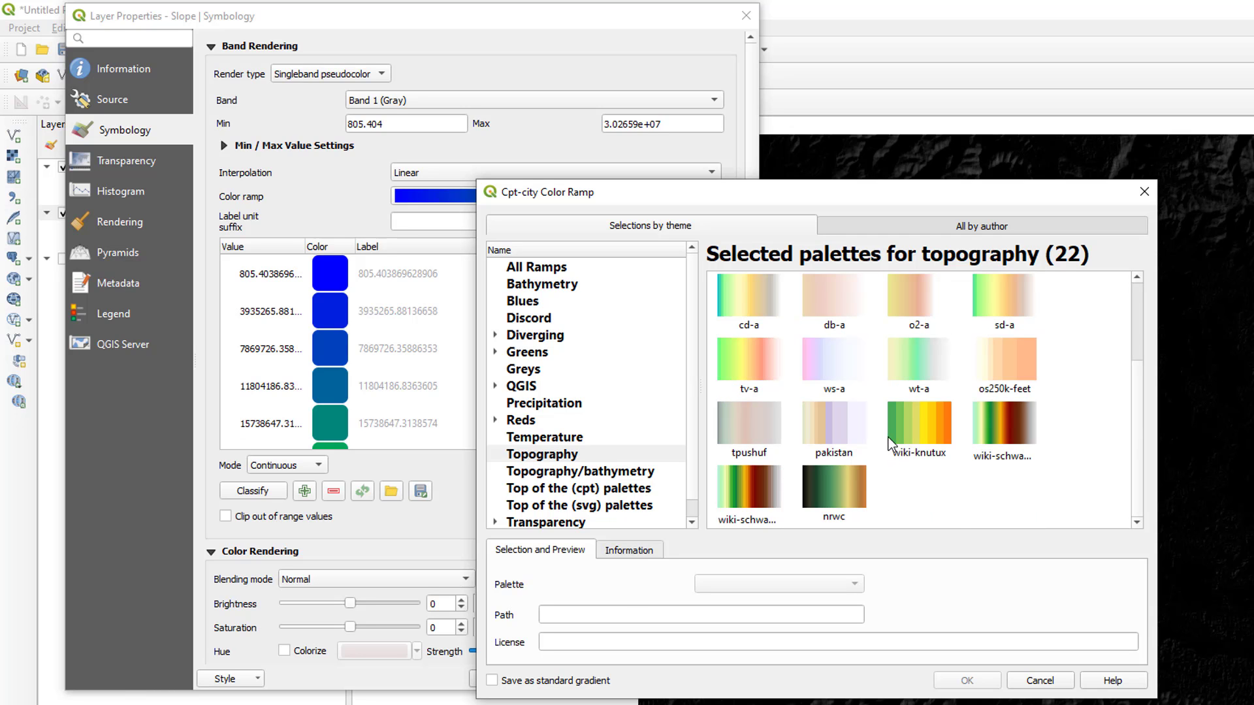
pyautogui.click(922, 437)
pyautogui.click(987, 677)
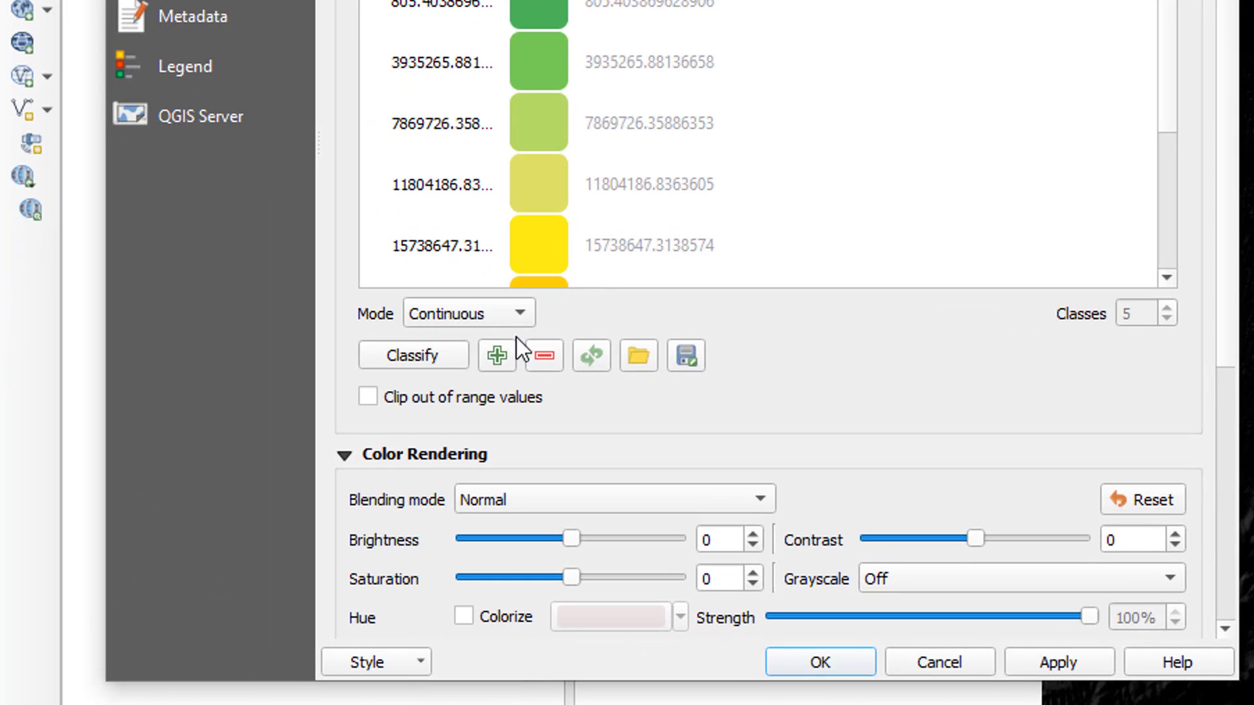
# Step: Classify the slope values in Equal Interval mode and apply the symbology to the map
pyautogui.click(503, 313)
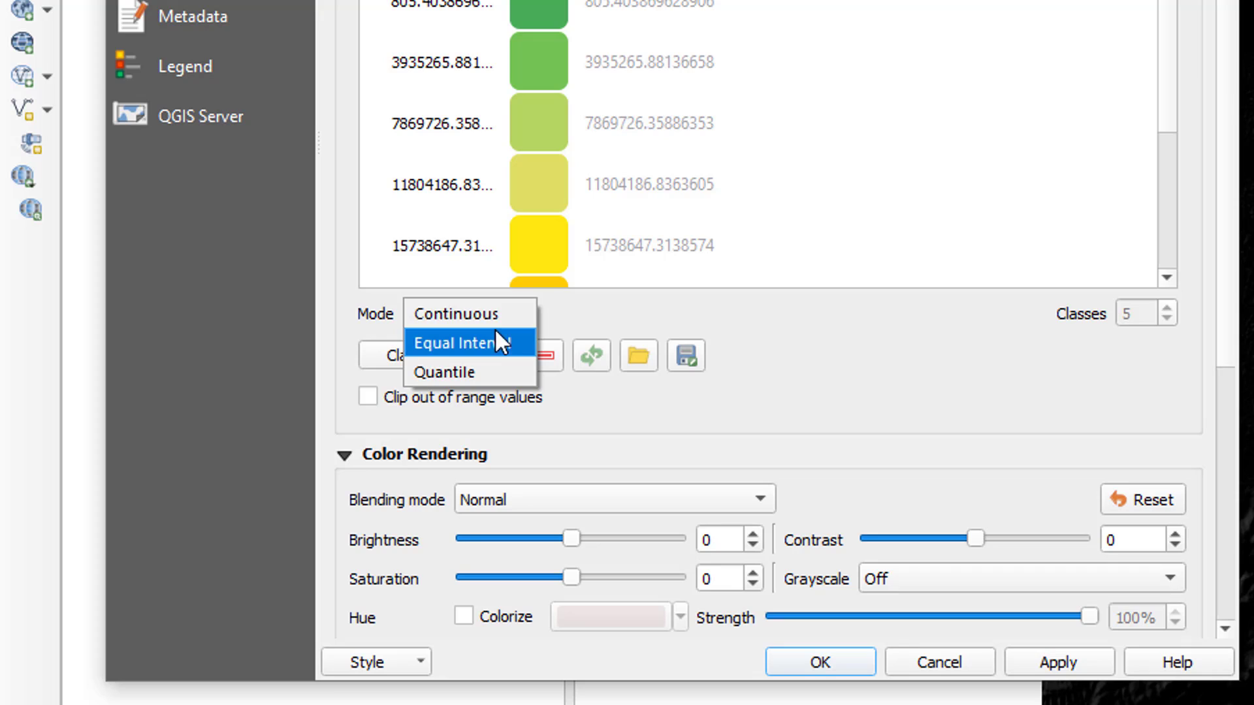
pyautogui.click(496, 338)
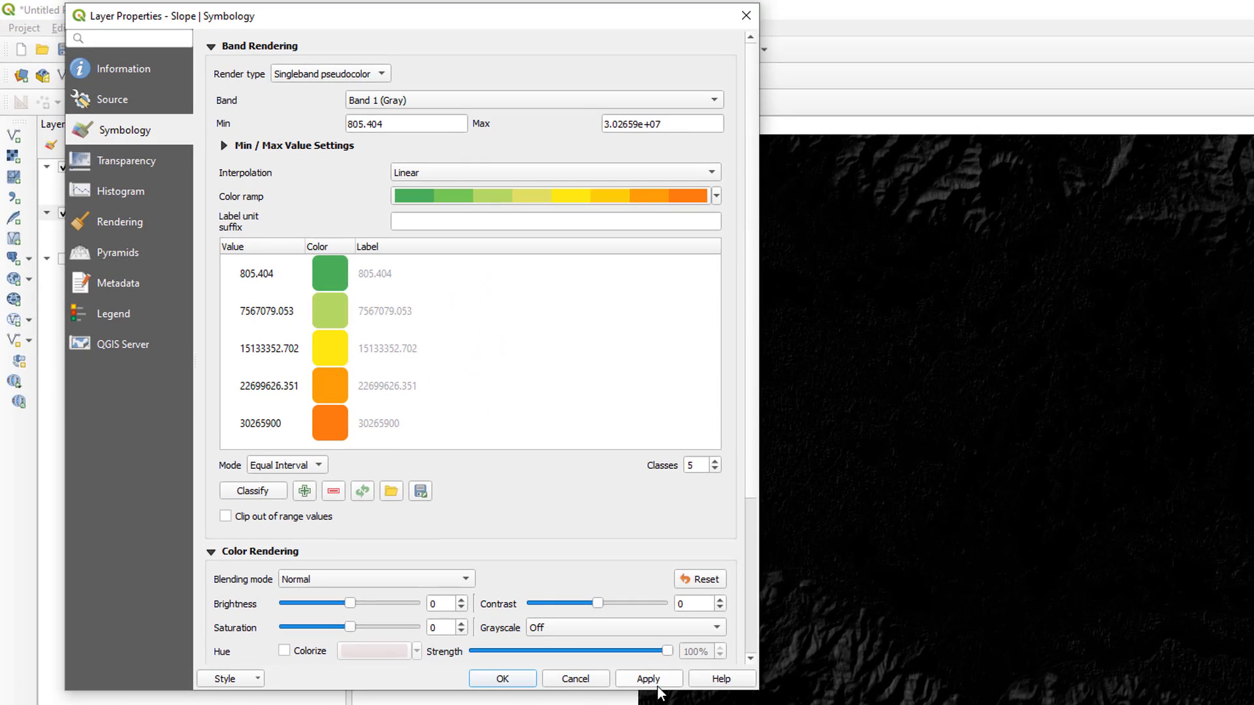
pyautogui.click(657, 685)
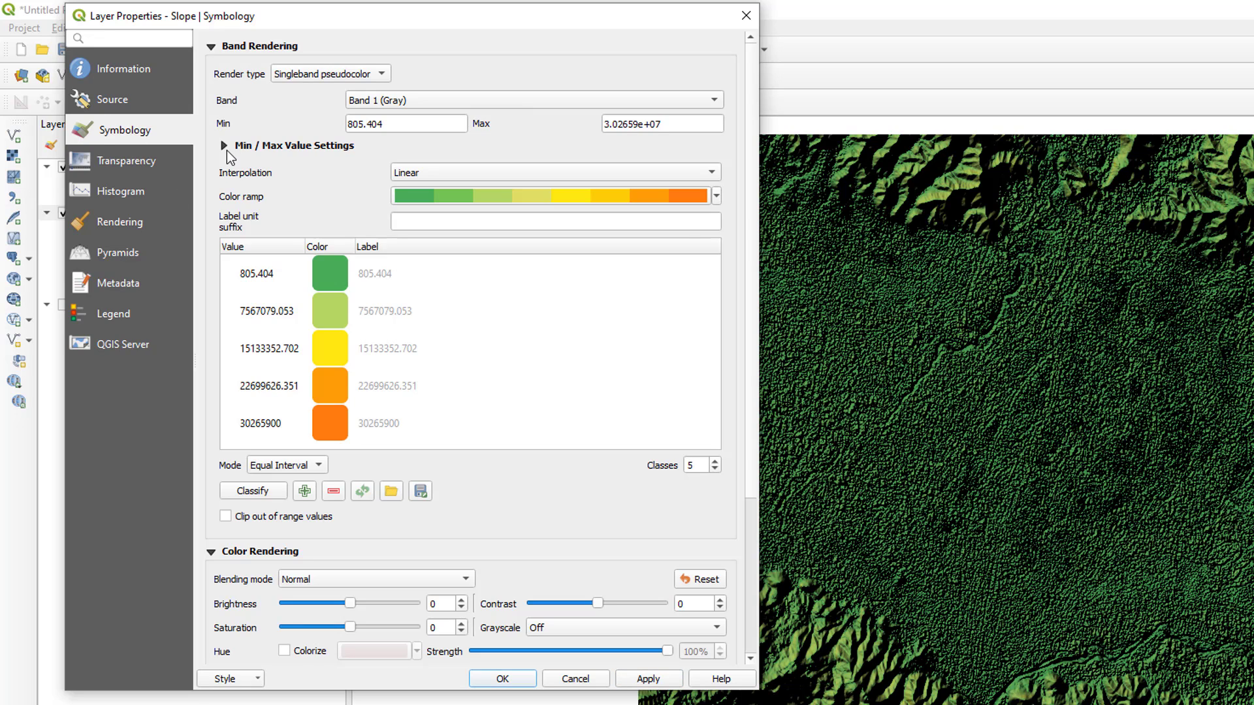
# Step: Base the slope's minimum and maximum values on a cumulative count cut of 2.0 to 98.0% and apply it
pyautogui.click(228, 147)
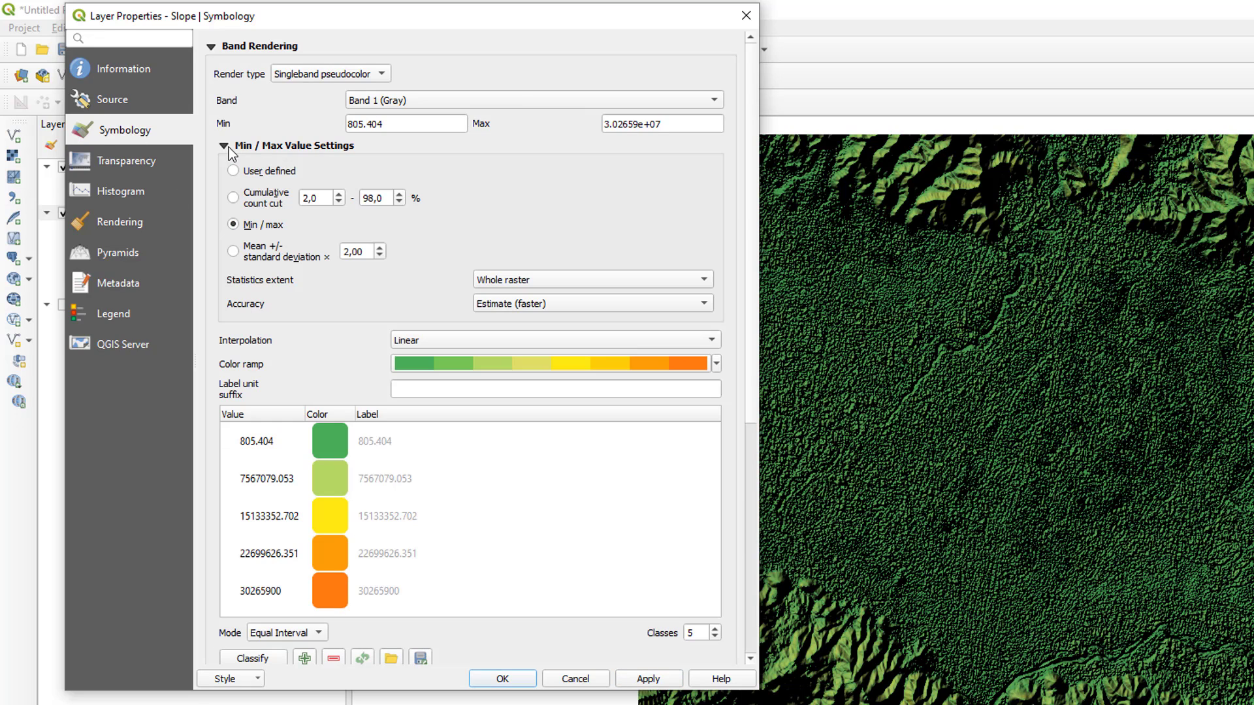
pyautogui.click(233, 197)
pyautogui.click(672, 682)
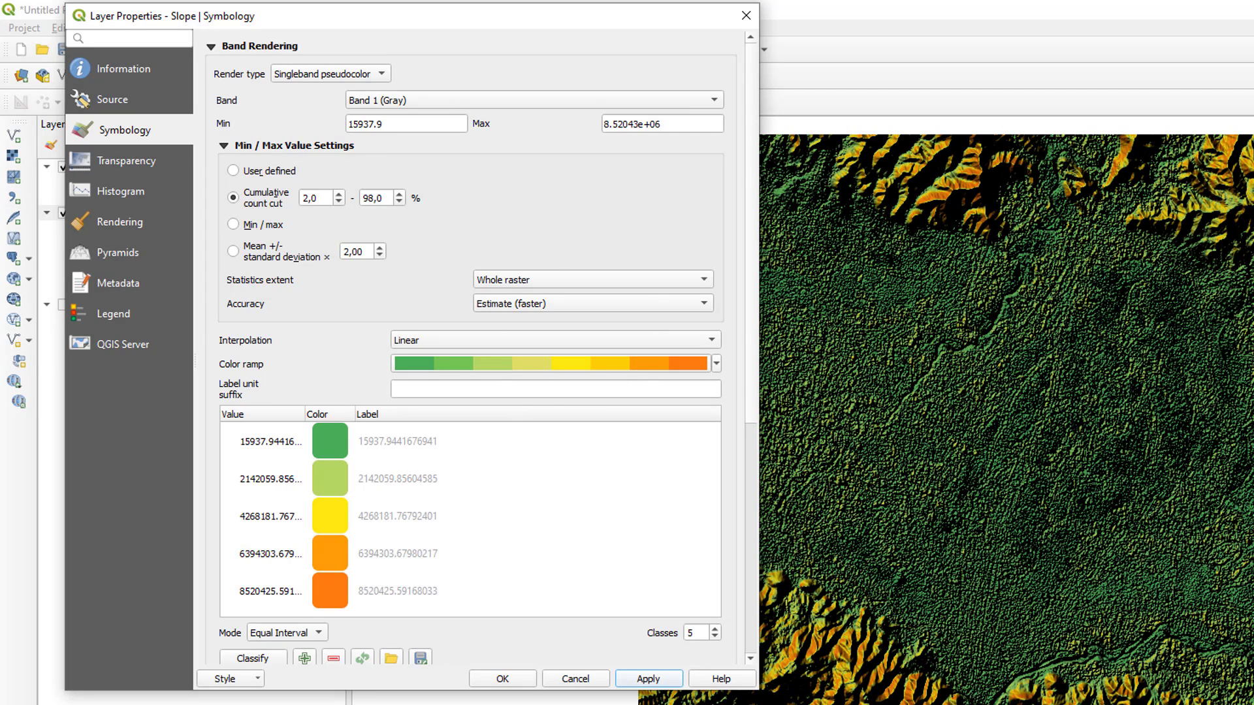
# Step: Try a cumulative count cut of 0.0 to 100.0% on the Slope layer and apply it
pyautogui.click(338, 202)
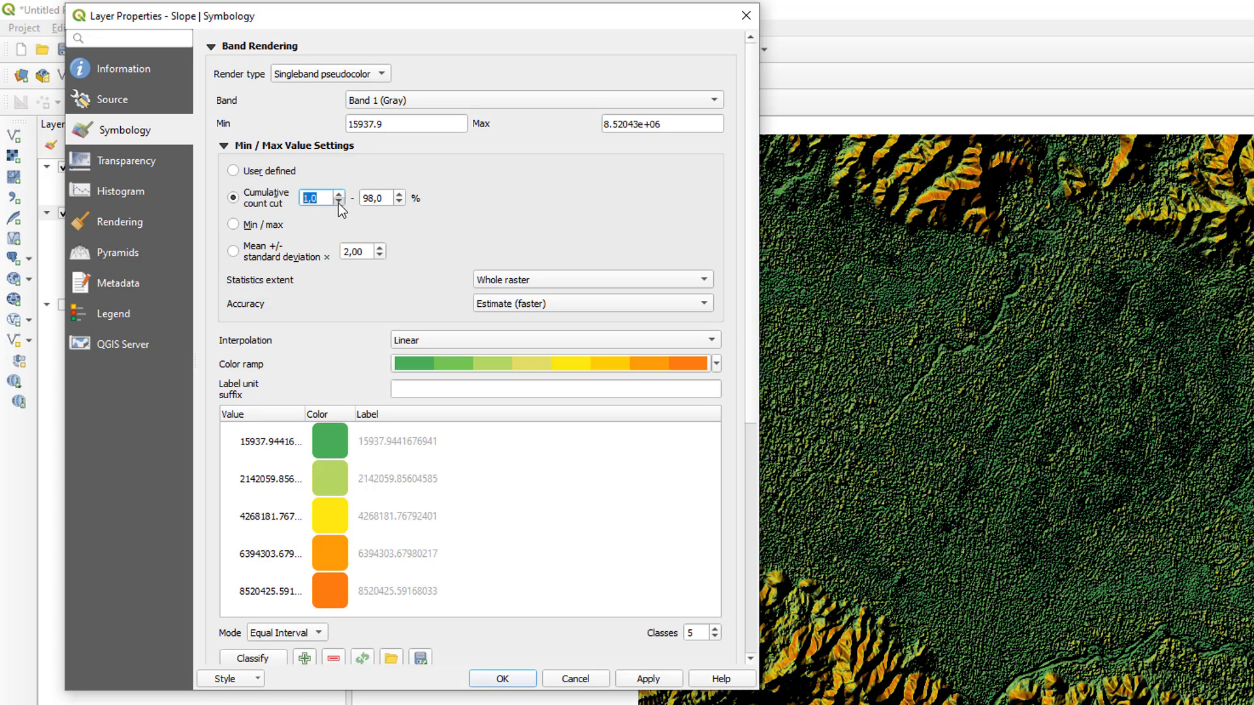
pyautogui.click(400, 195)
pyautogui.click(657, 679)
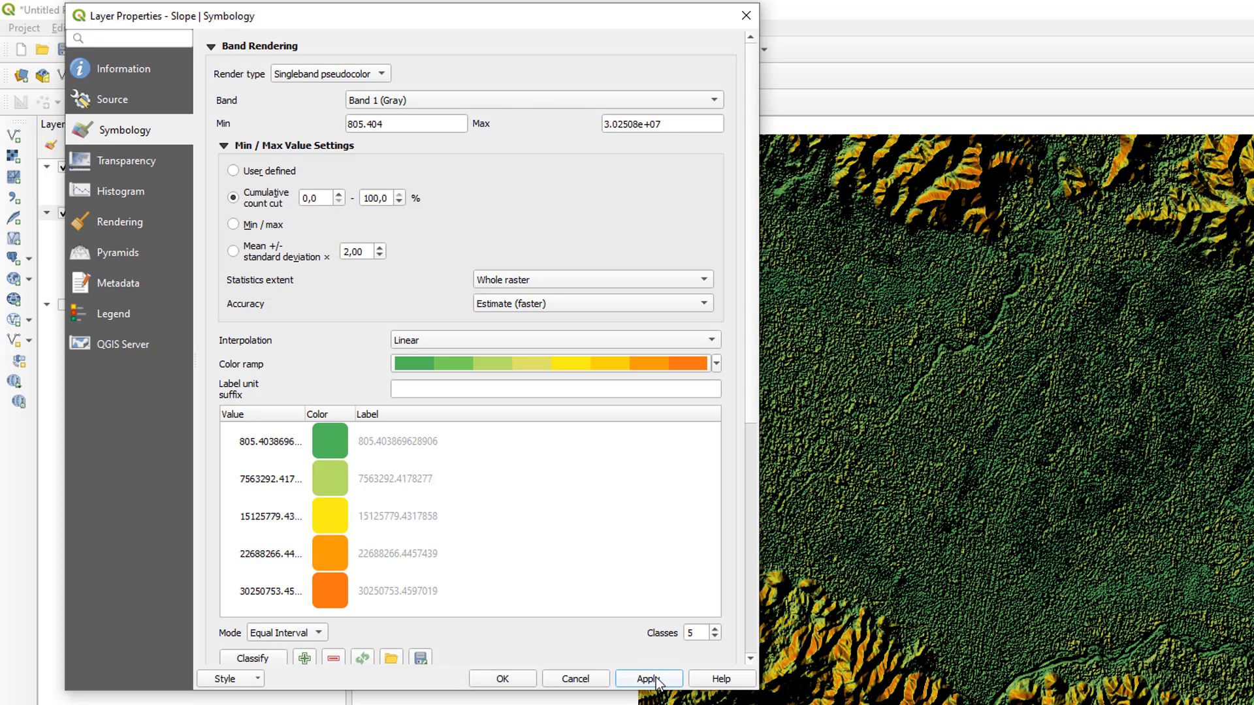
# Step: Set the Slope layer's cumulative count cut to 1.0 to 99.0% and apply it
pyautogui.click(339, 196)
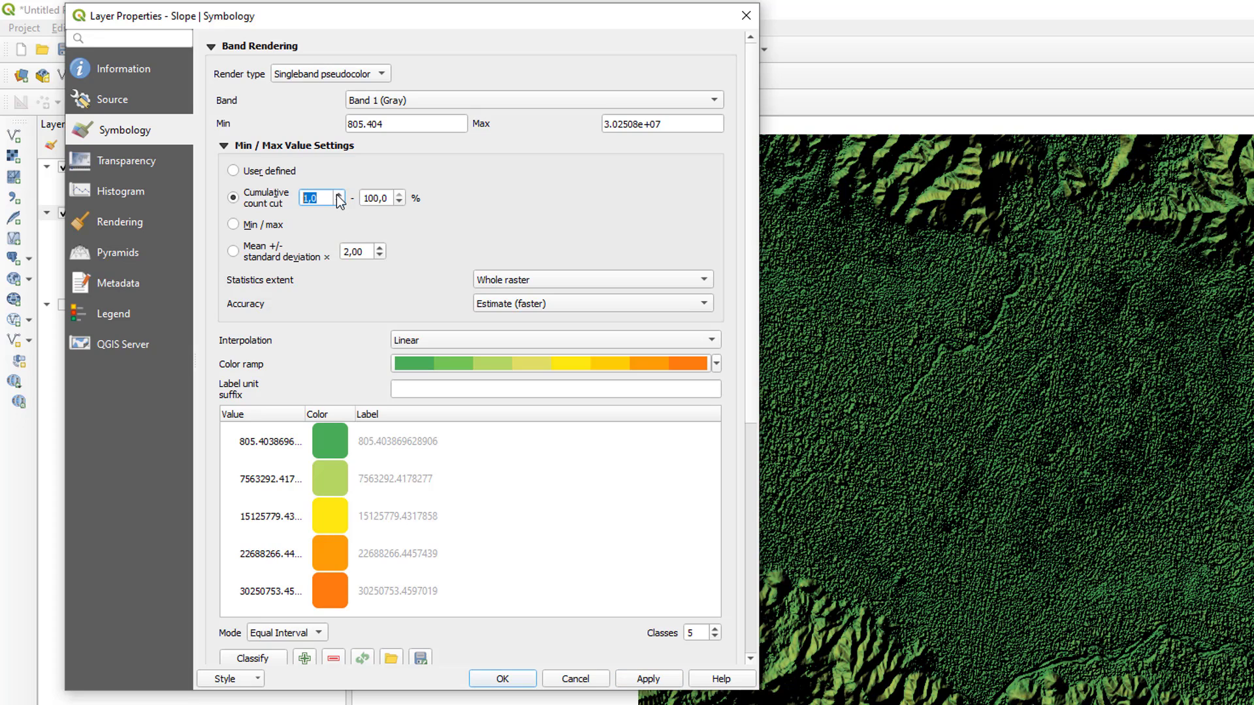
pyautogui.click(403, 205)
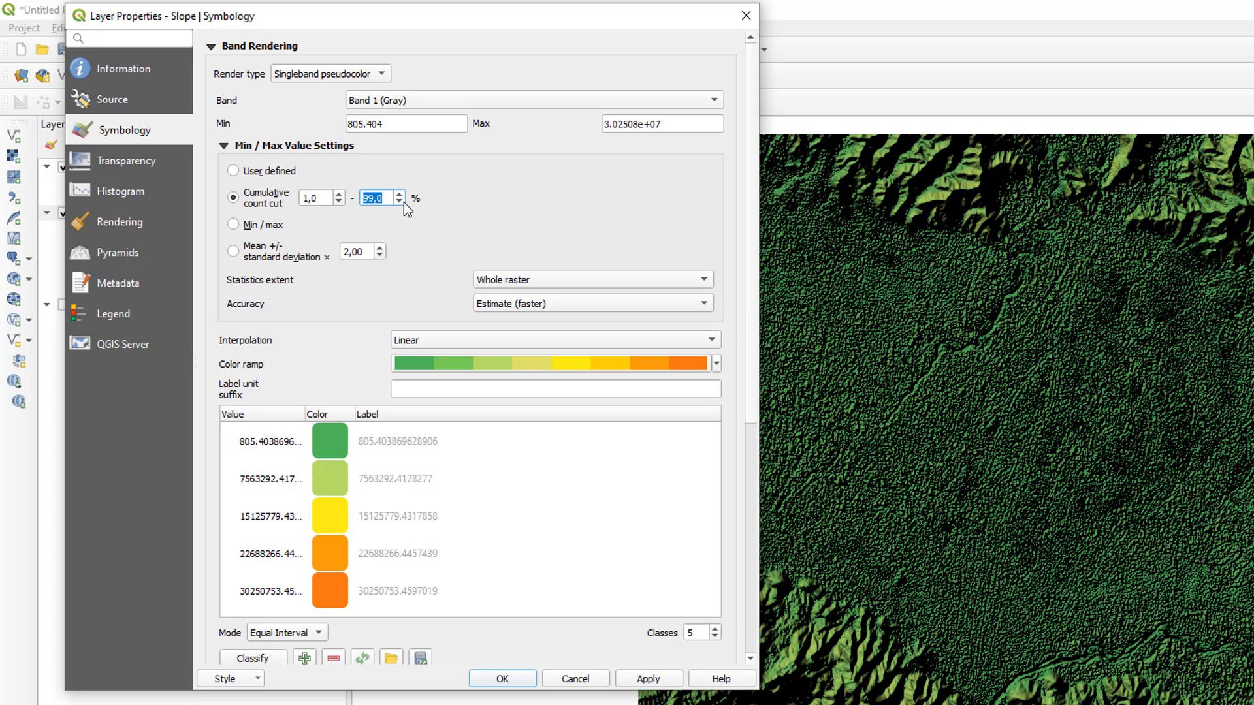
pyautogui.click(656, 681)
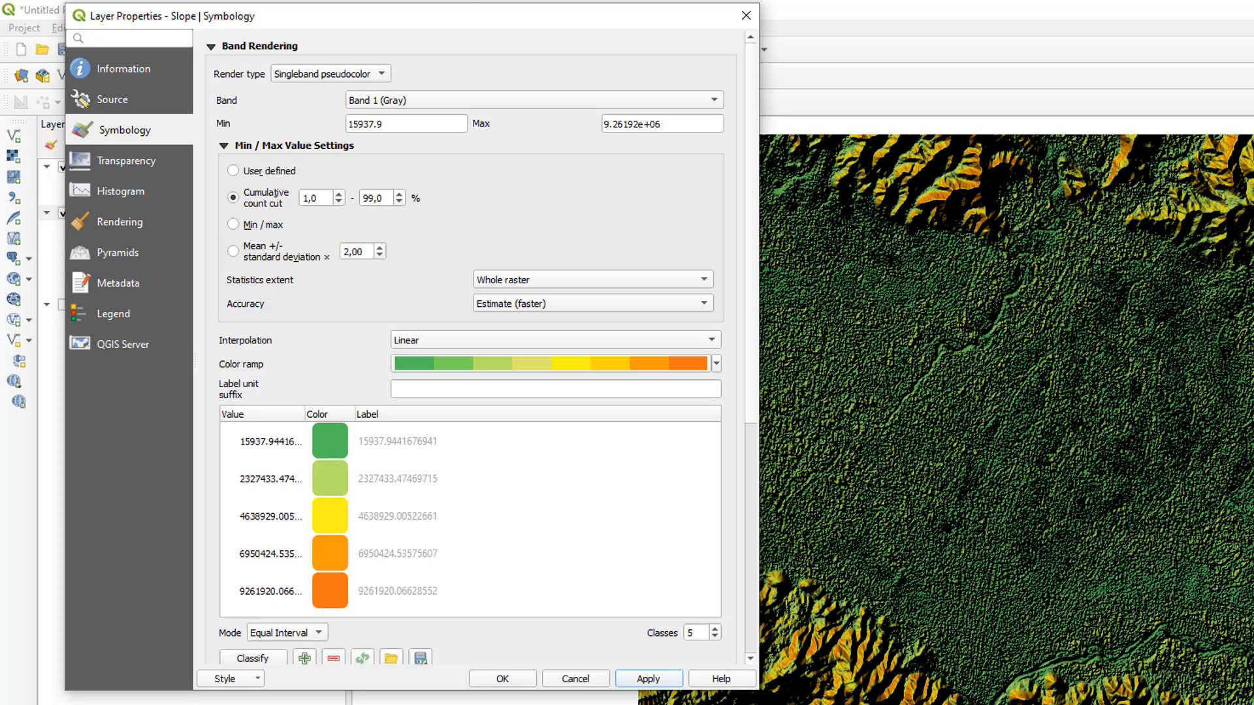
# Step: Try the Min / max and the Mean +/- standard deviation × 2.00 value settings on the Slope layer, applying each
pyautogui.click(601, 223)
pyautogui.click(242, 226)
pyautogui.click(645, 684)
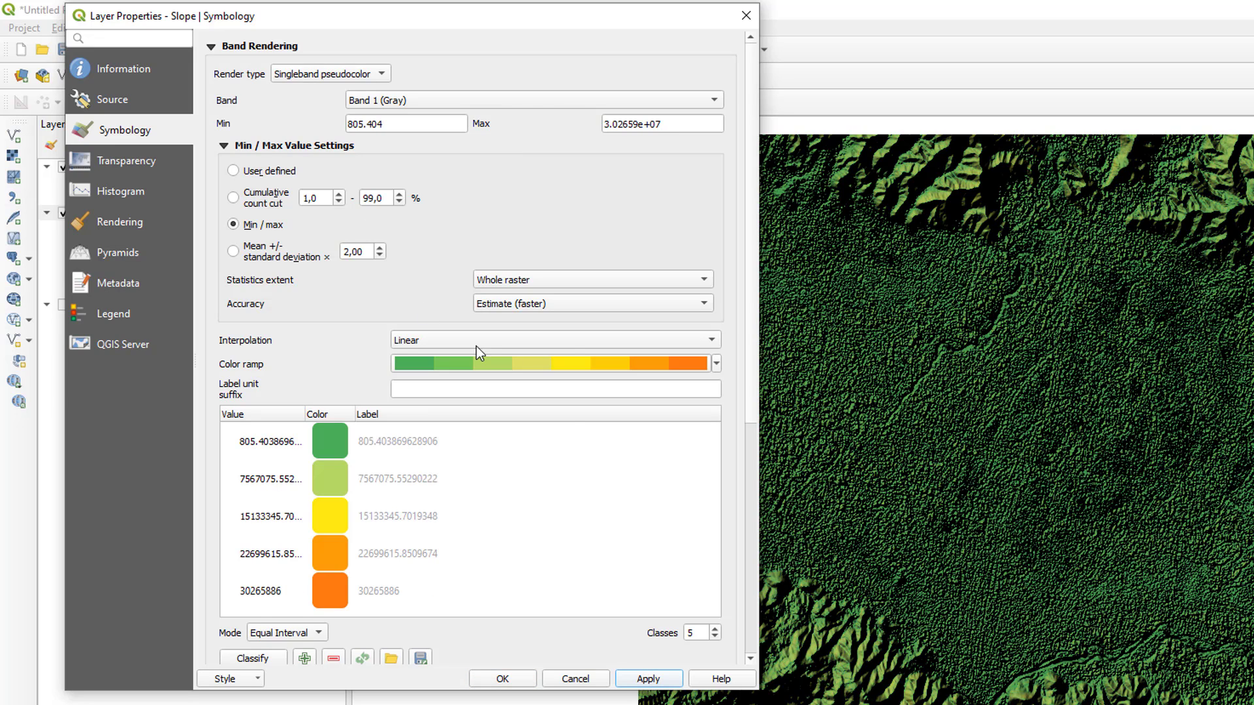
pyautogui.click(236, 253)
pyautogui.click(645, 679)
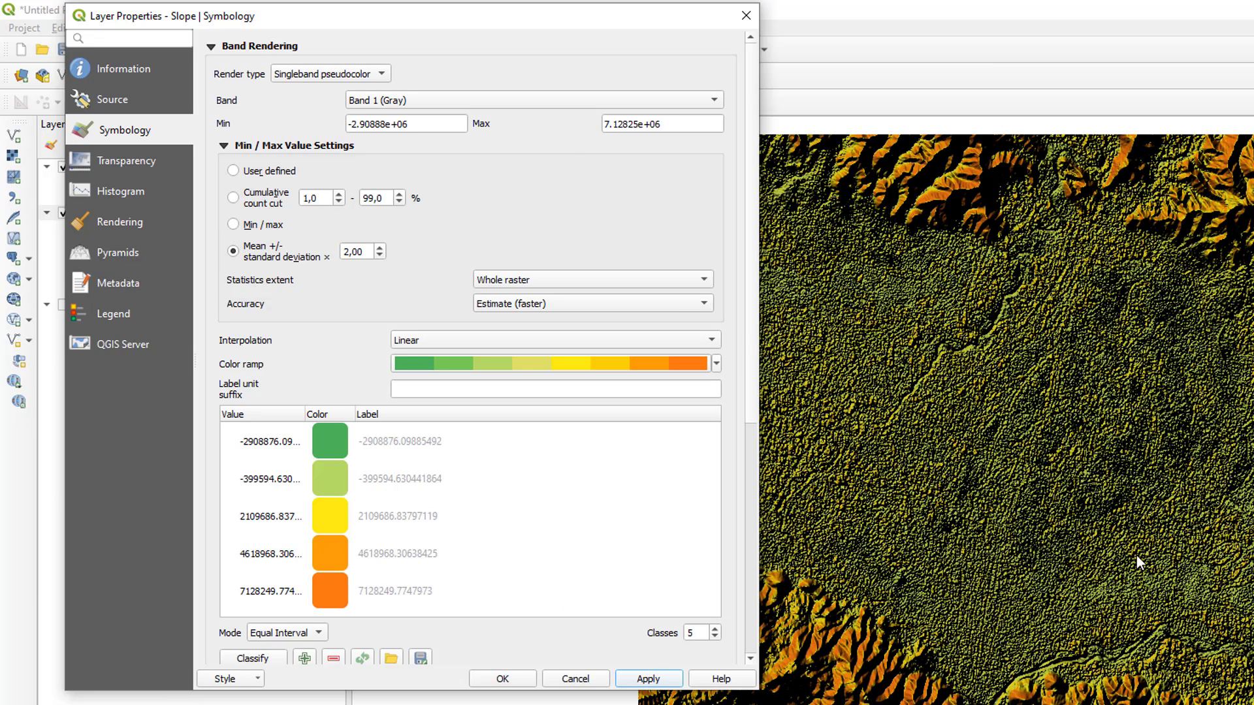
# Step: Return the Slope layer's value range to the cumulative count cut of 1.0 to 99.0% and accept the layer properties
pyautogui.click(240, 200)
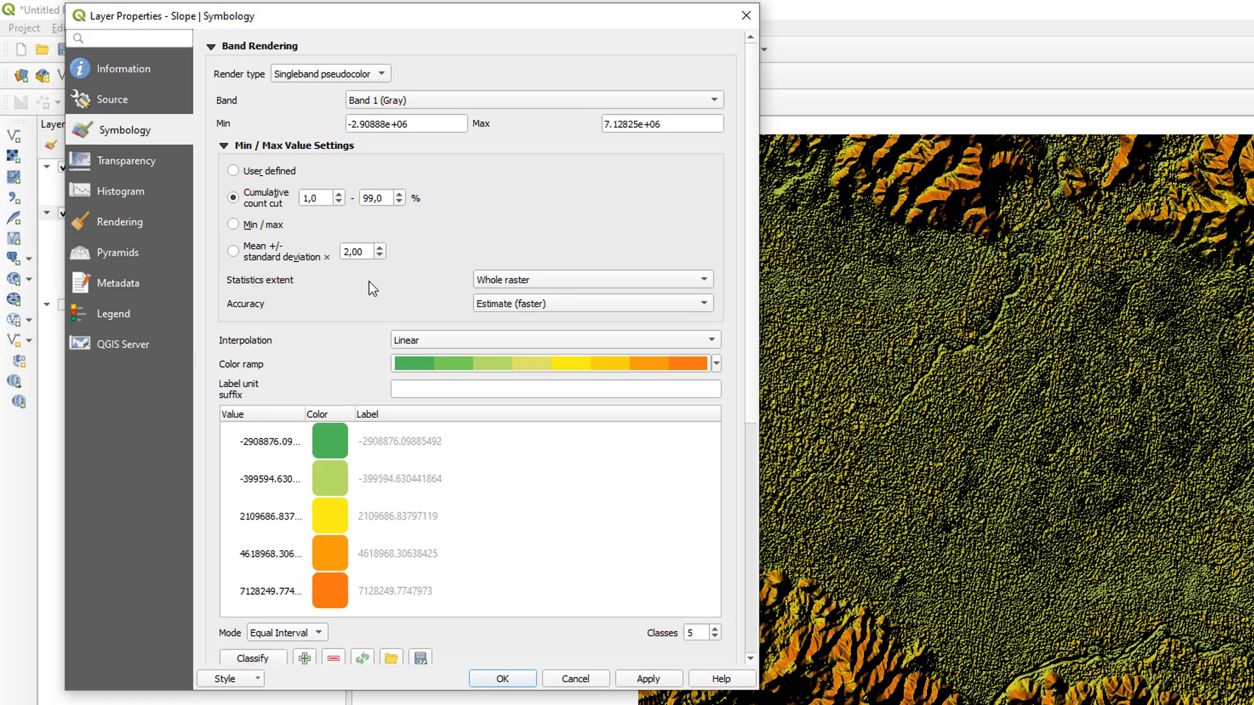
pyautogui.click(644, 681)
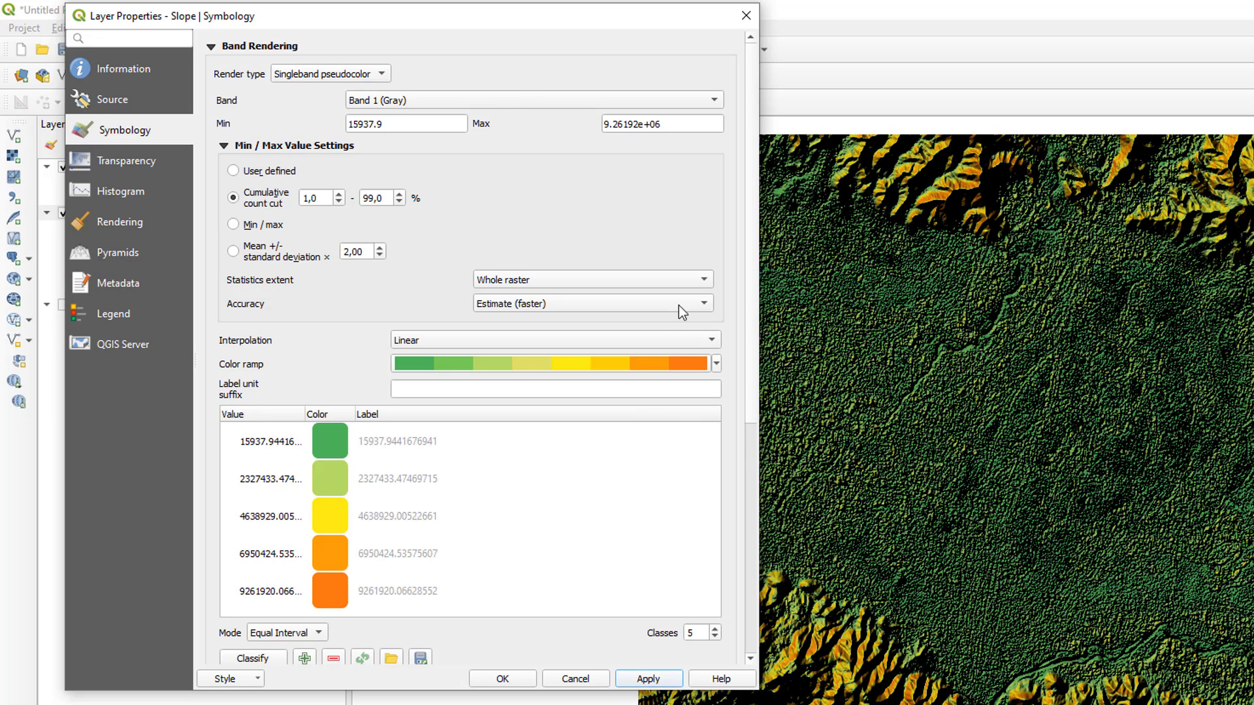
pyautogui.moveTo(751, 206); pyautogui.dragTo(731, 464)
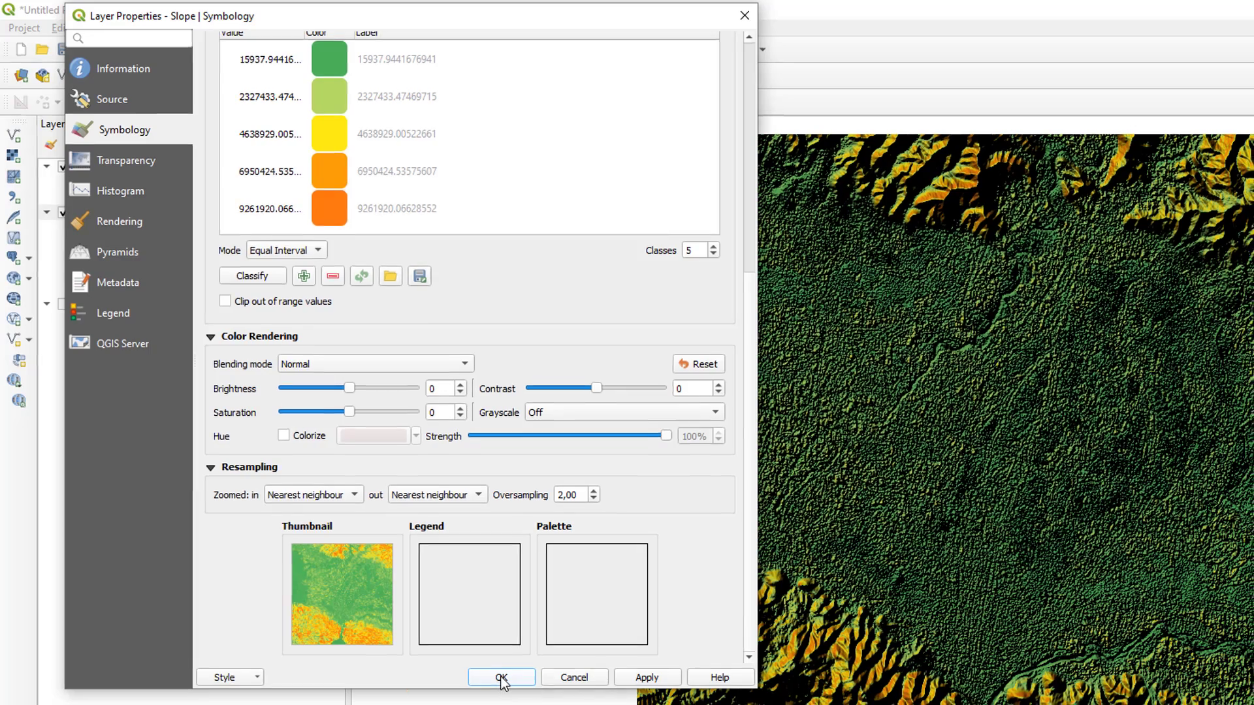
pyautogui.click(503, 679)
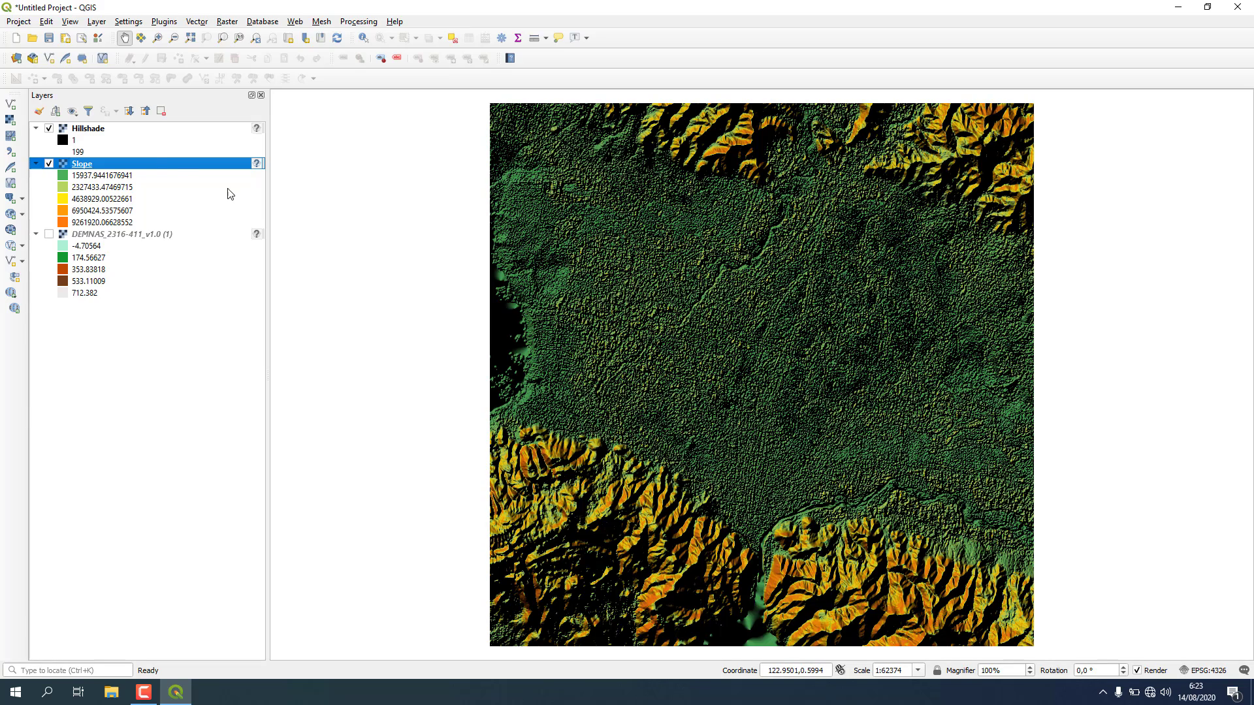
# Step: Compare the Slope and DEMNAS layers under the hillshade by switching their visibility, and examine the slope colors in the southern hills up close
pyautogui.click(49, 164)
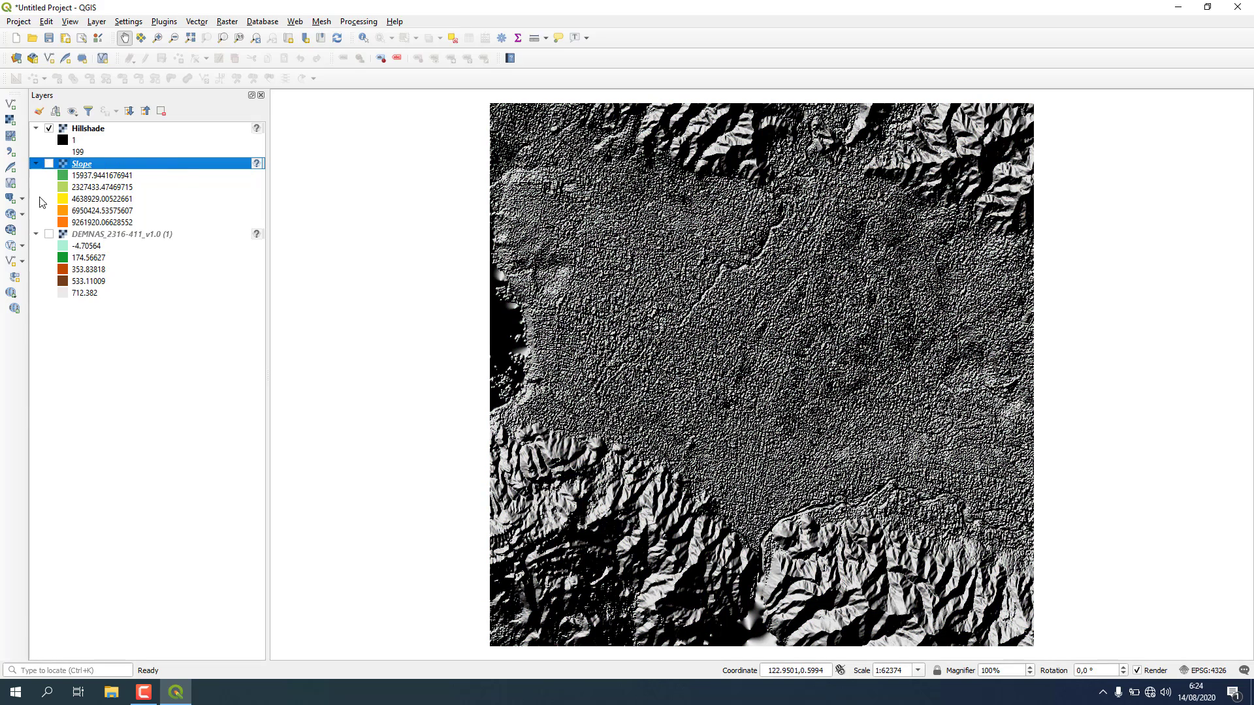
pyautogui.click(47, 234)
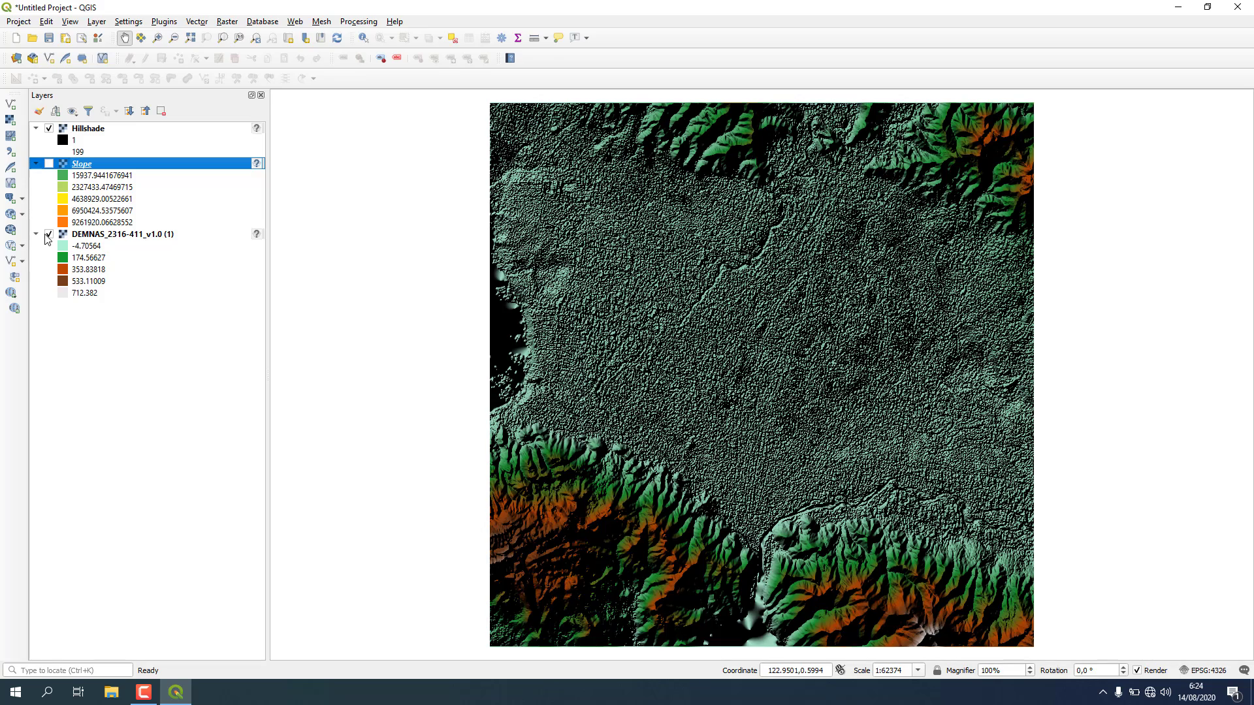
pyautogui.click(49, 235)
pyautogui.click(49, 165)
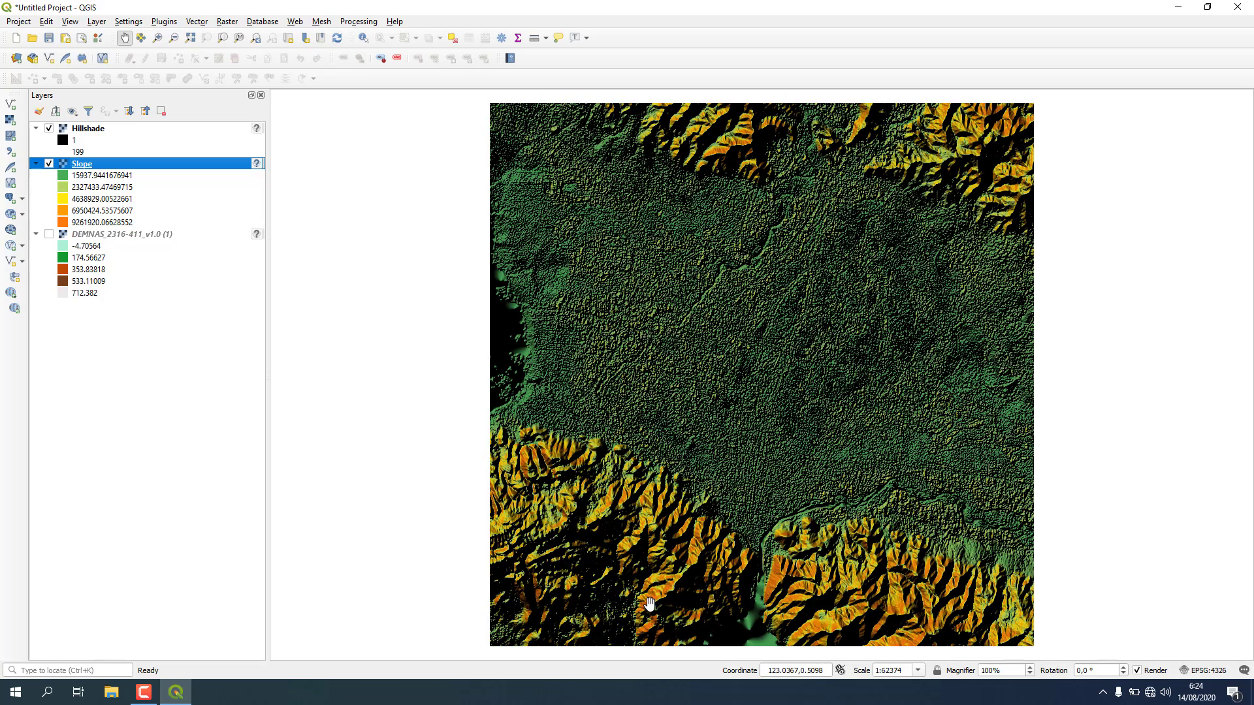
pyautogui.scroll(-1, 650, 604)
pyautogui.scroll(2, 650, 604)
pyautogui.scroll(2, 650, 604)
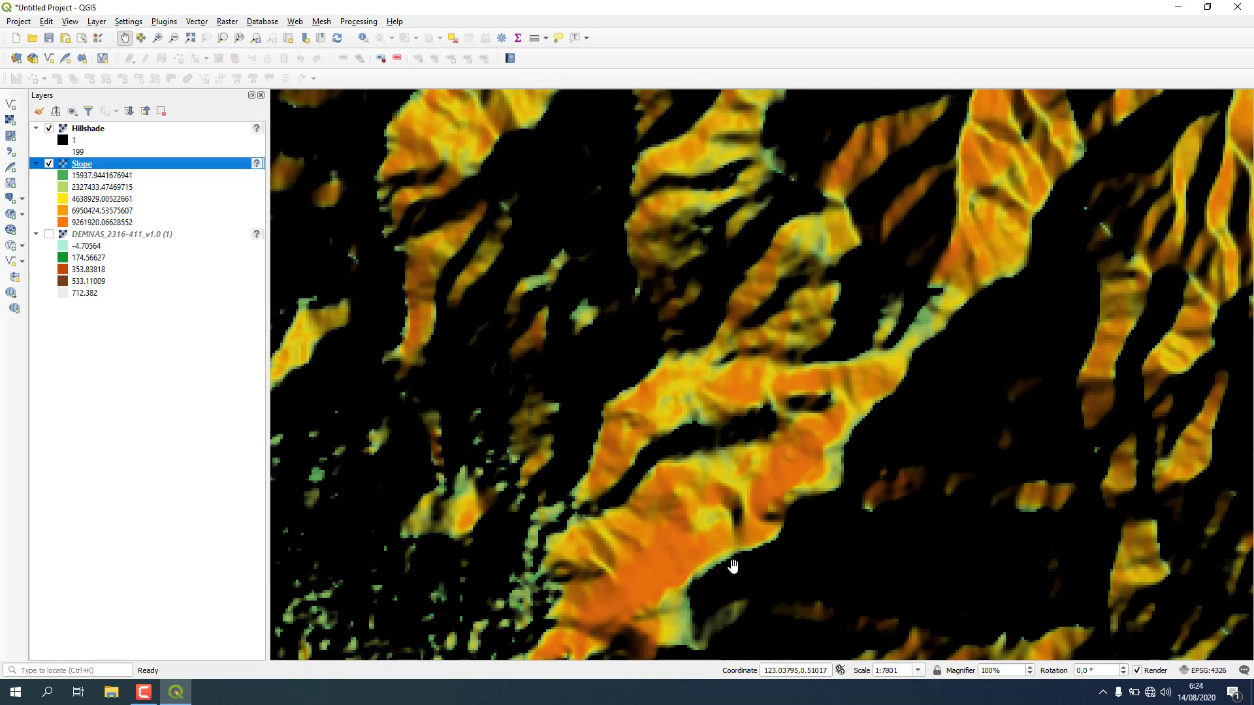
pyautogui.scroll(-1, 699, 548)
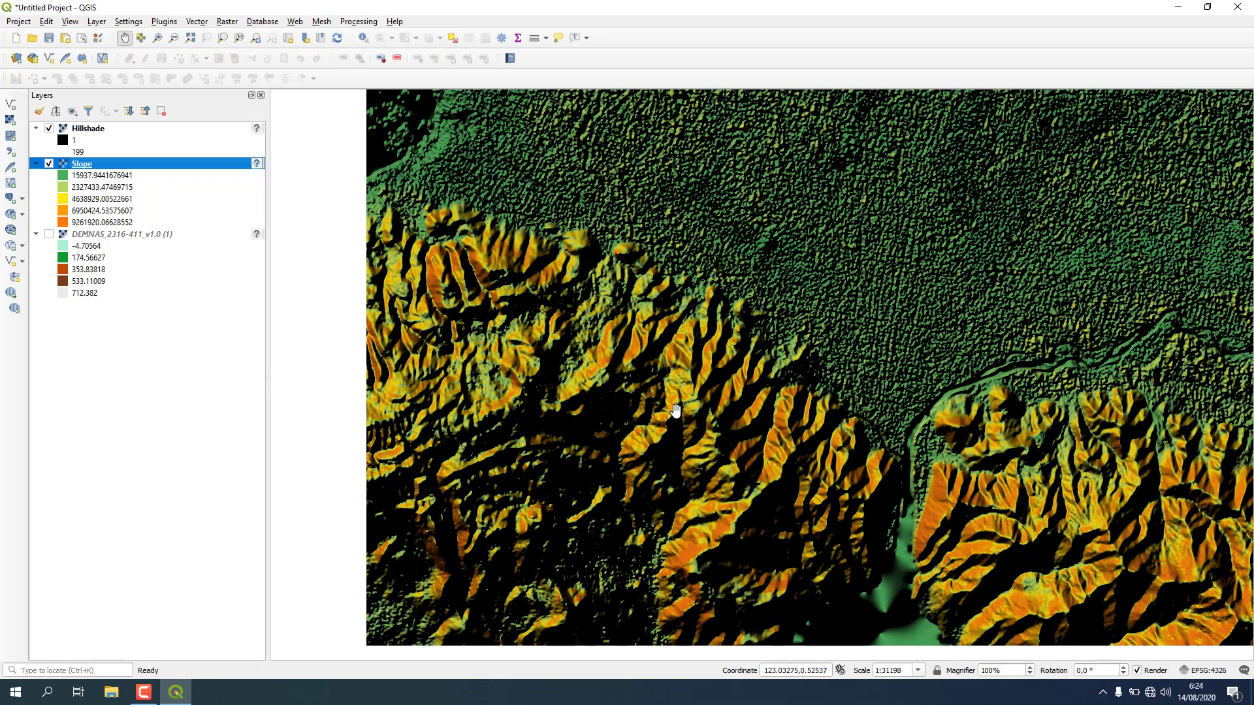
pyautogui.scroll(-1, 781, 465)
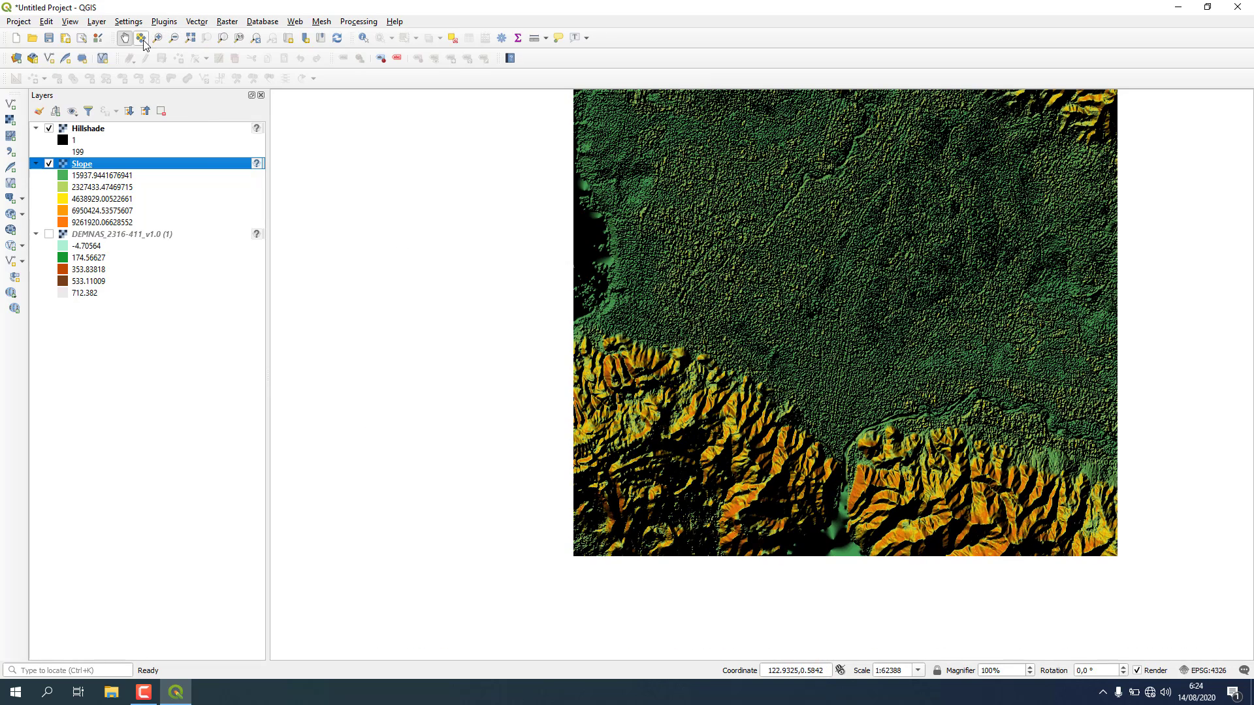
# Step: Start a Contour extraction from the raster tools with DEMNAS_2316-411_v1.0 (1) as the input layer
pyautogui.click(190, 38)
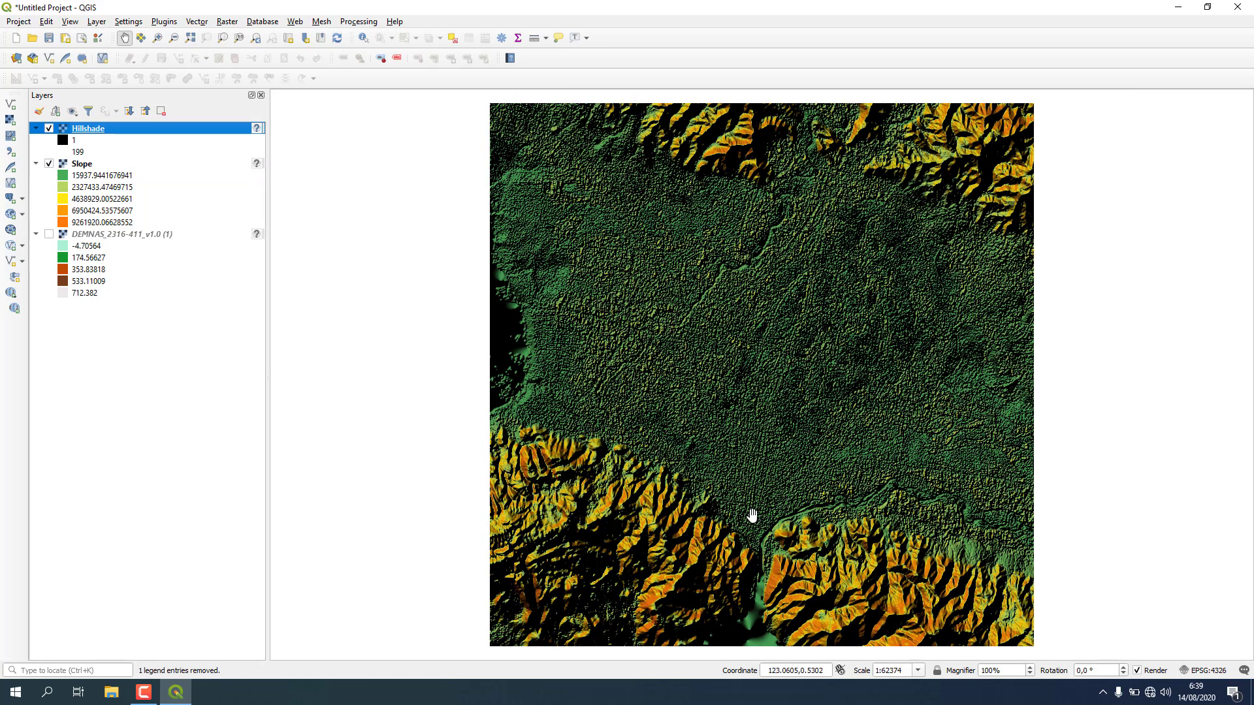
pyautogui.click(79, 164)
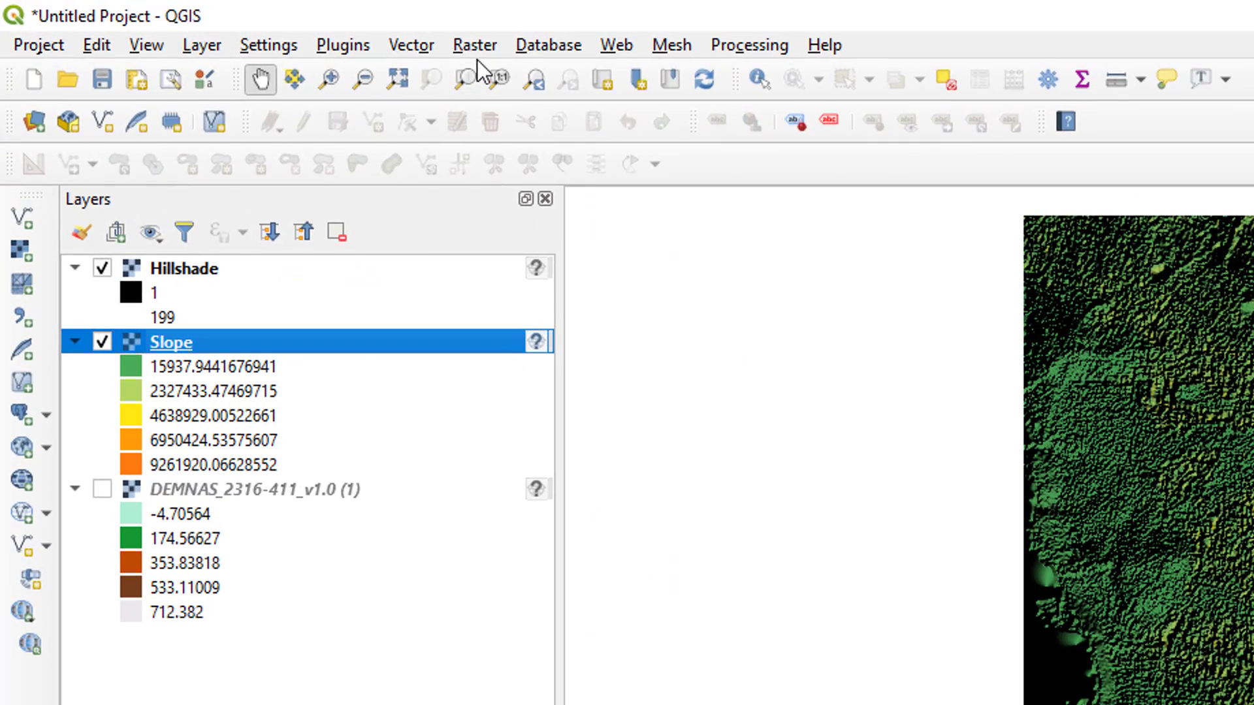
pyautogui.click(475, 47)
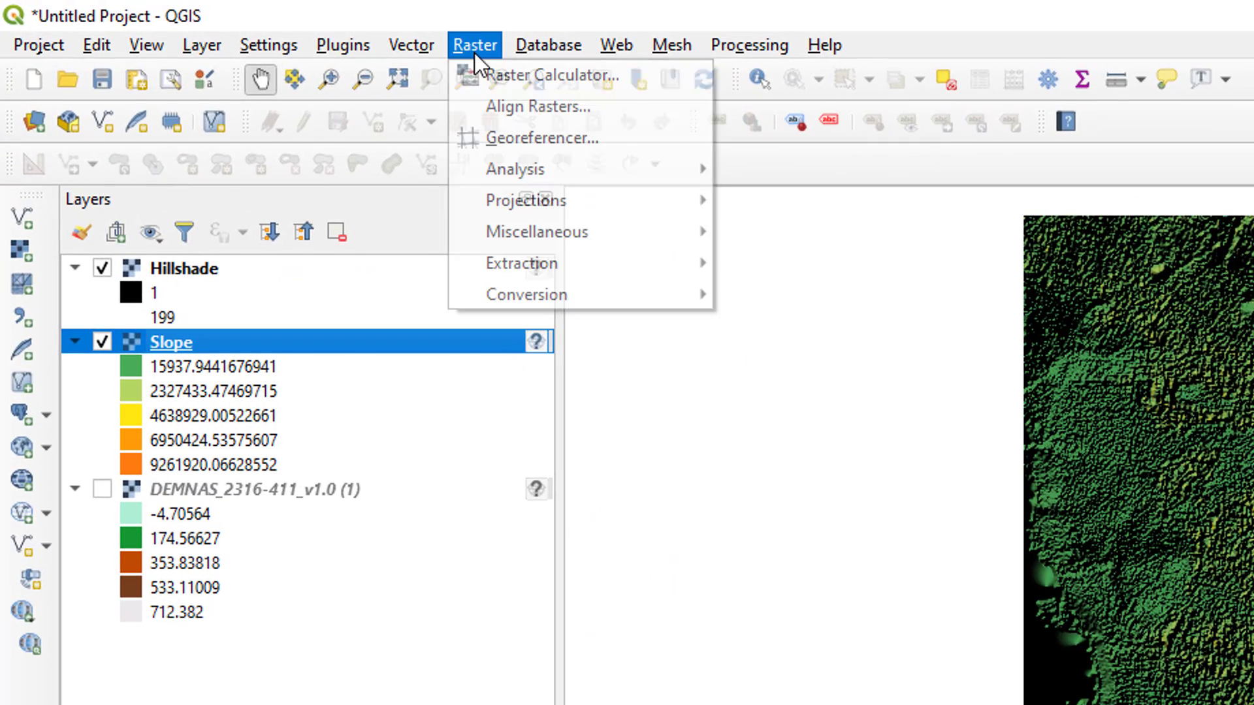
pyautogui.moveTo(586, 264)
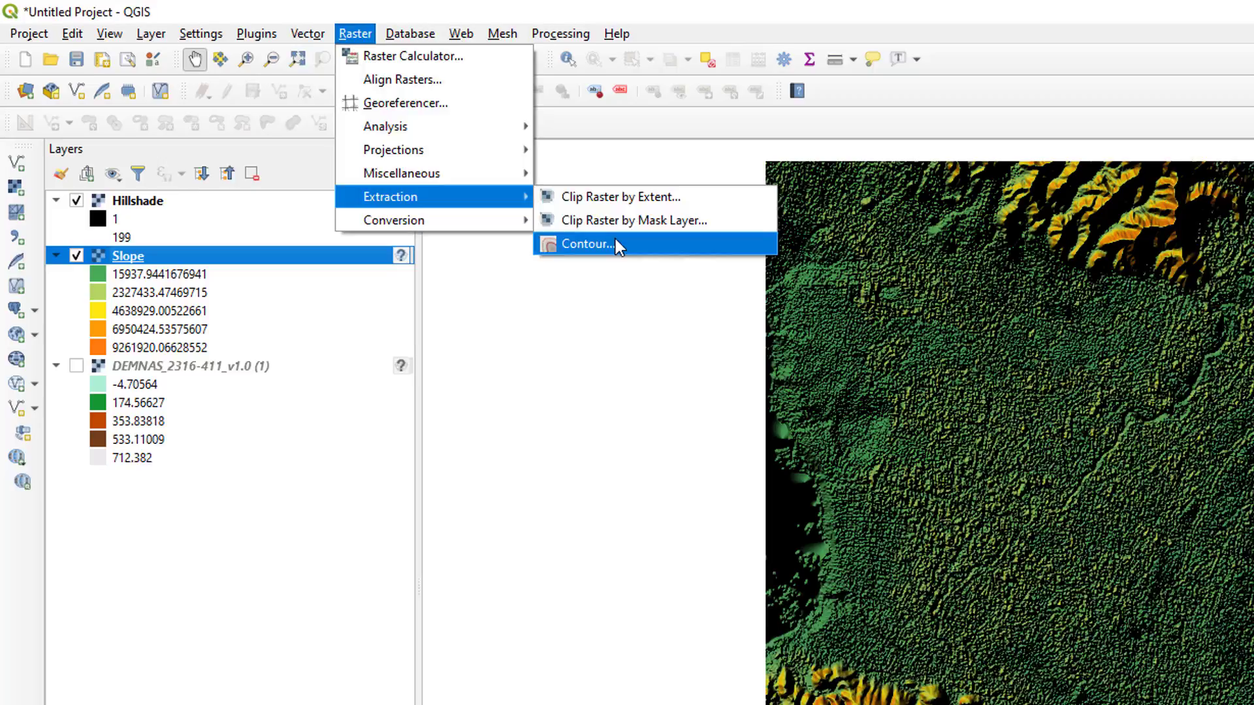
pyautogui.click(787, 326)
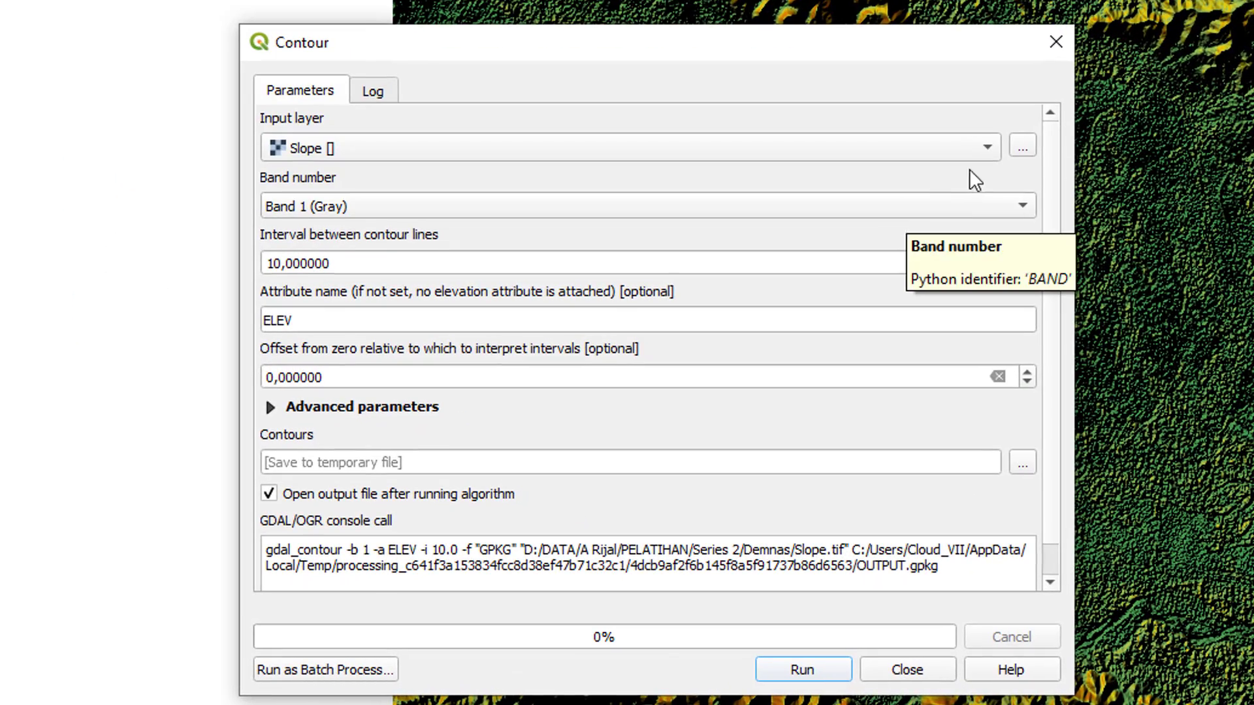
pyautogui.click(981, 150)
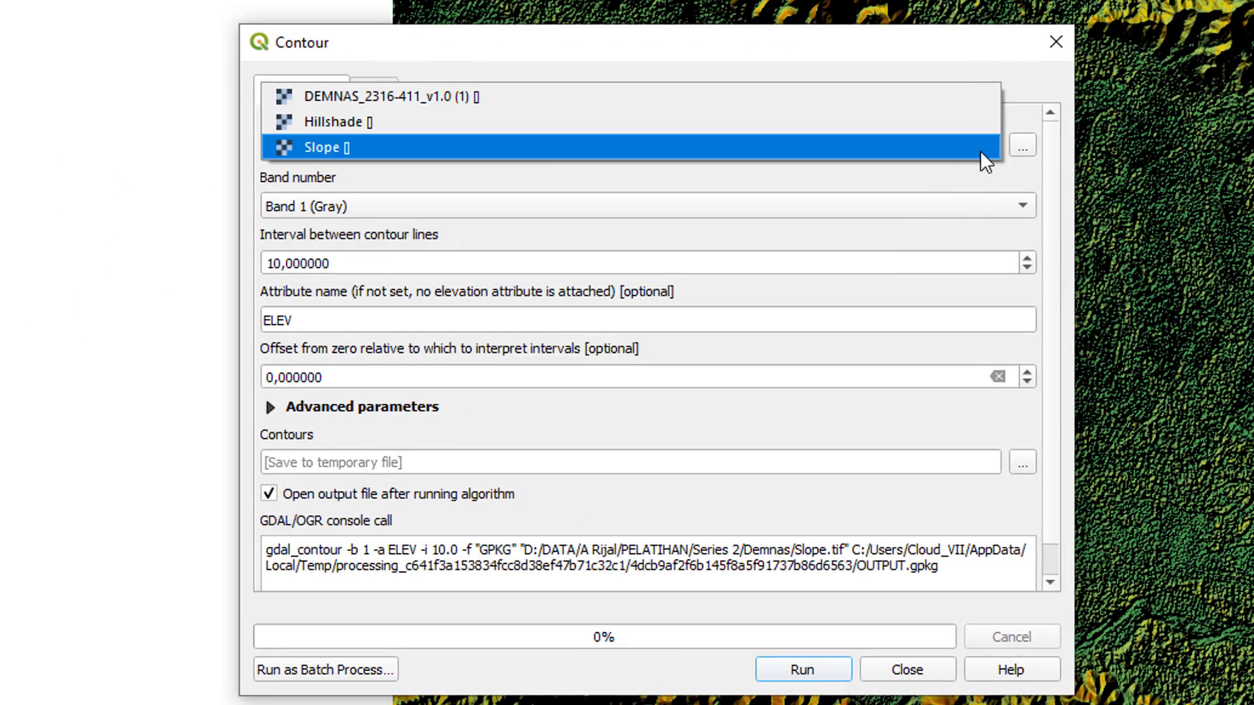
pyautogui.click(356, 96)
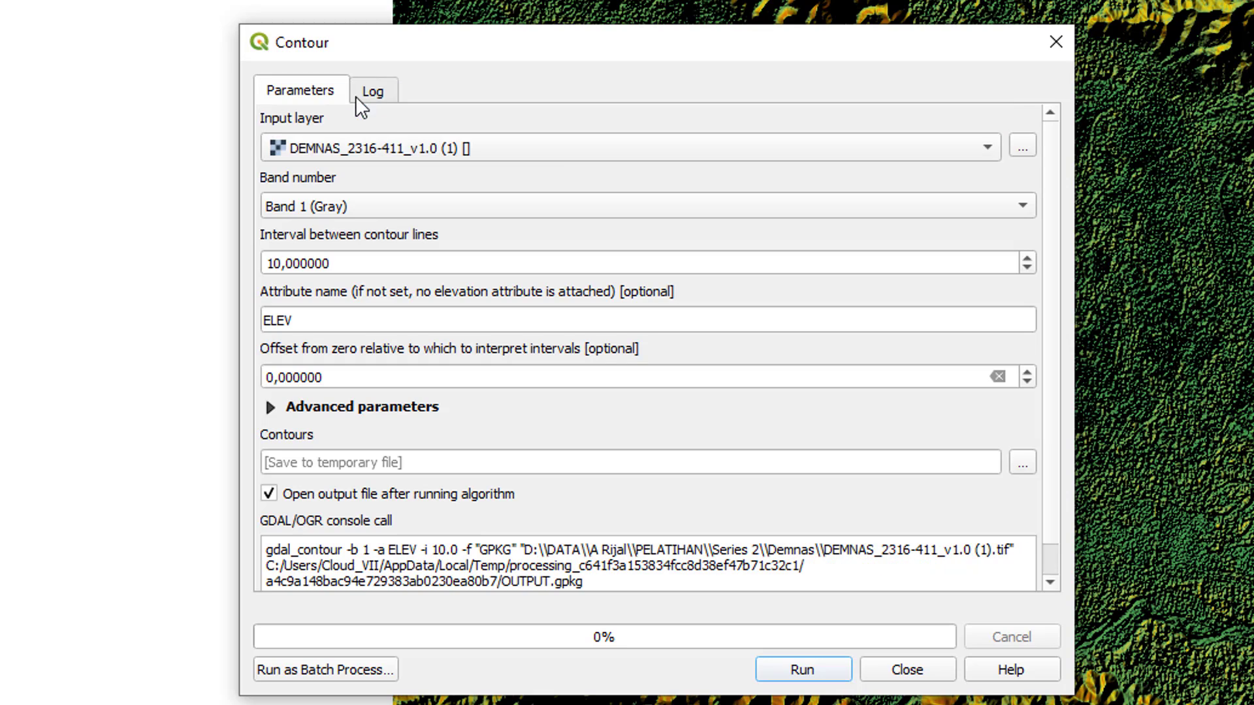
# Step: Set the interval between contour lines to 25 and the output file to Contour.gpkg in the Demnas folder
pyautogui.click(425, 264)
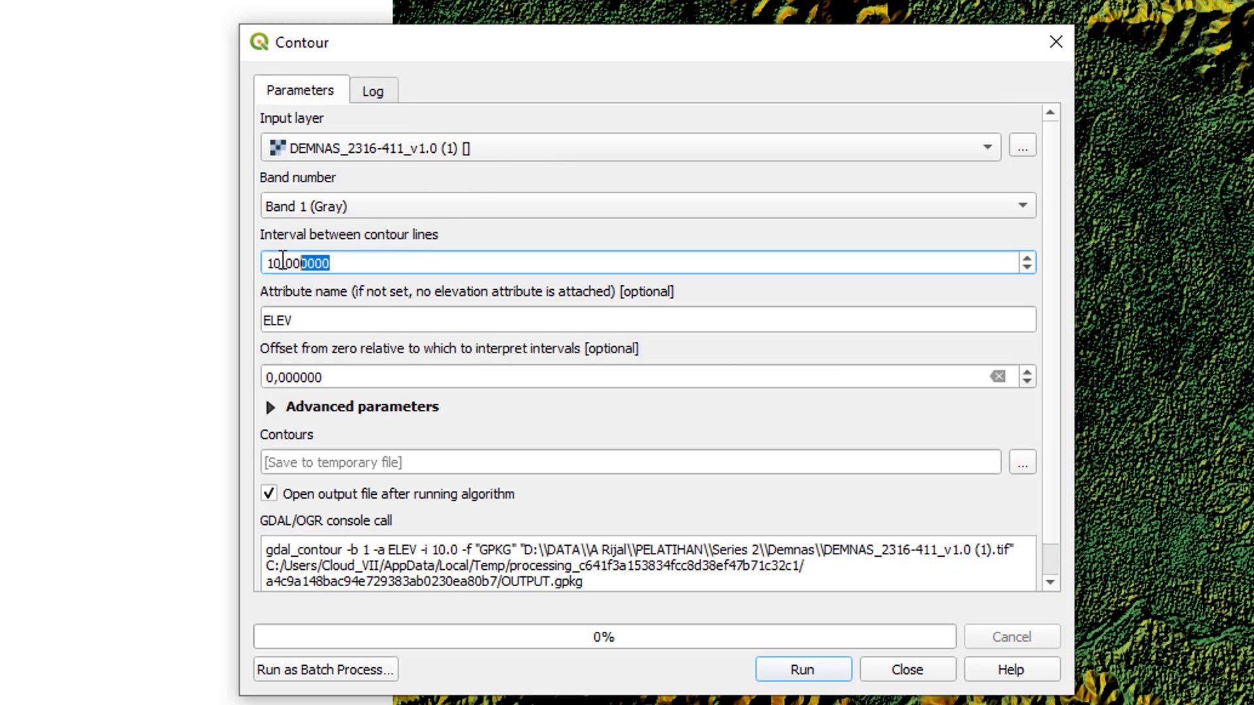
pyautogui.moveTo(334, 264); pyautogui.dragTo(239, 268)
pyautogui.write('25')
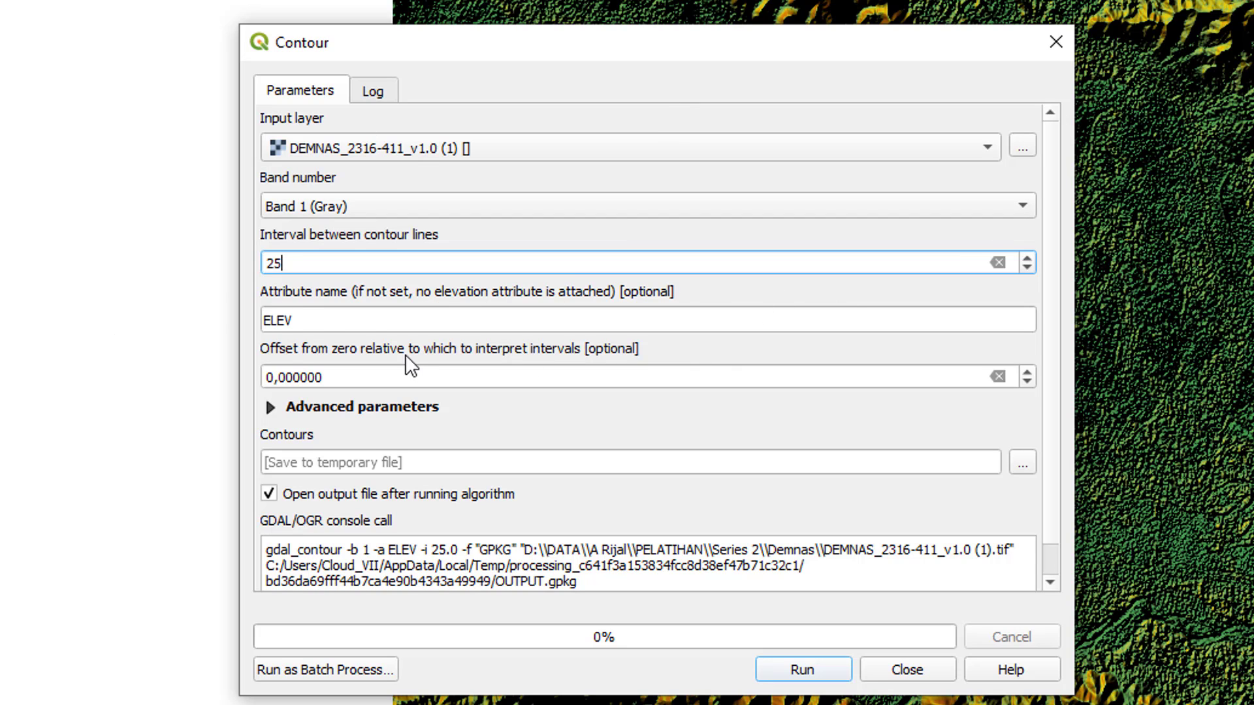
pyautogui.click(1022, 464)
pyautogui.click(976, 439)
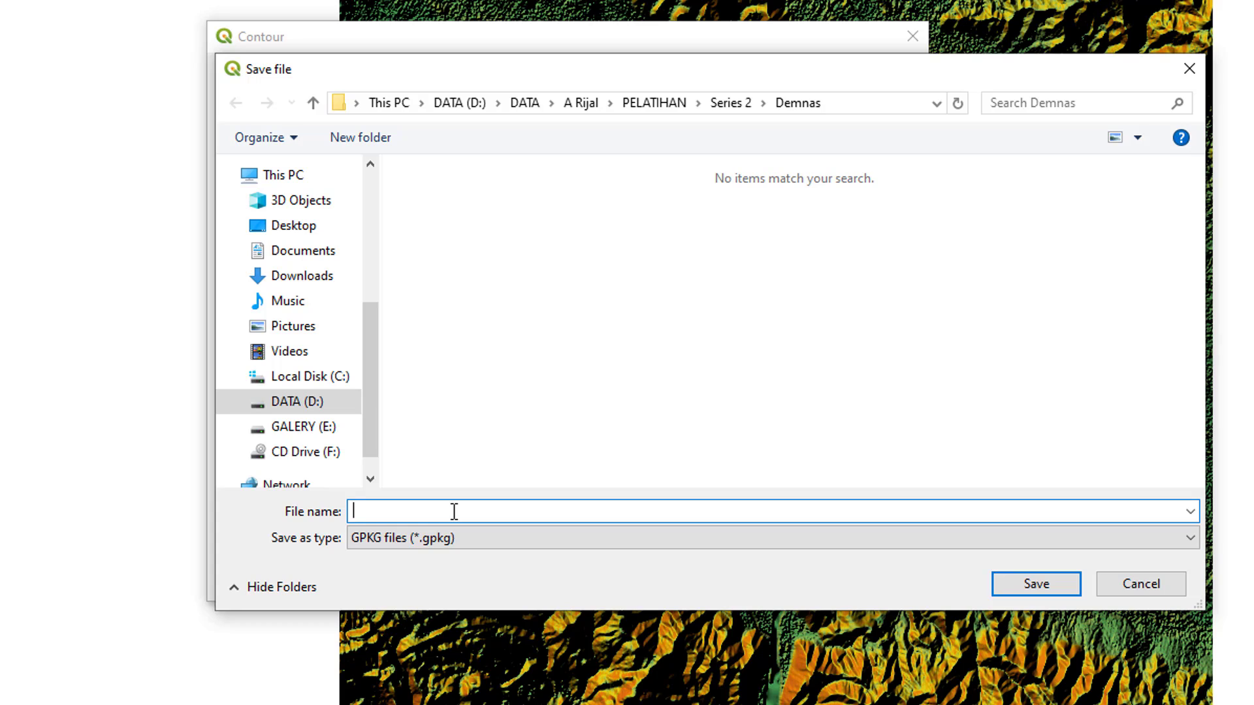
pyautogui.write('Contour')
pyautogui.click(1025, 591)
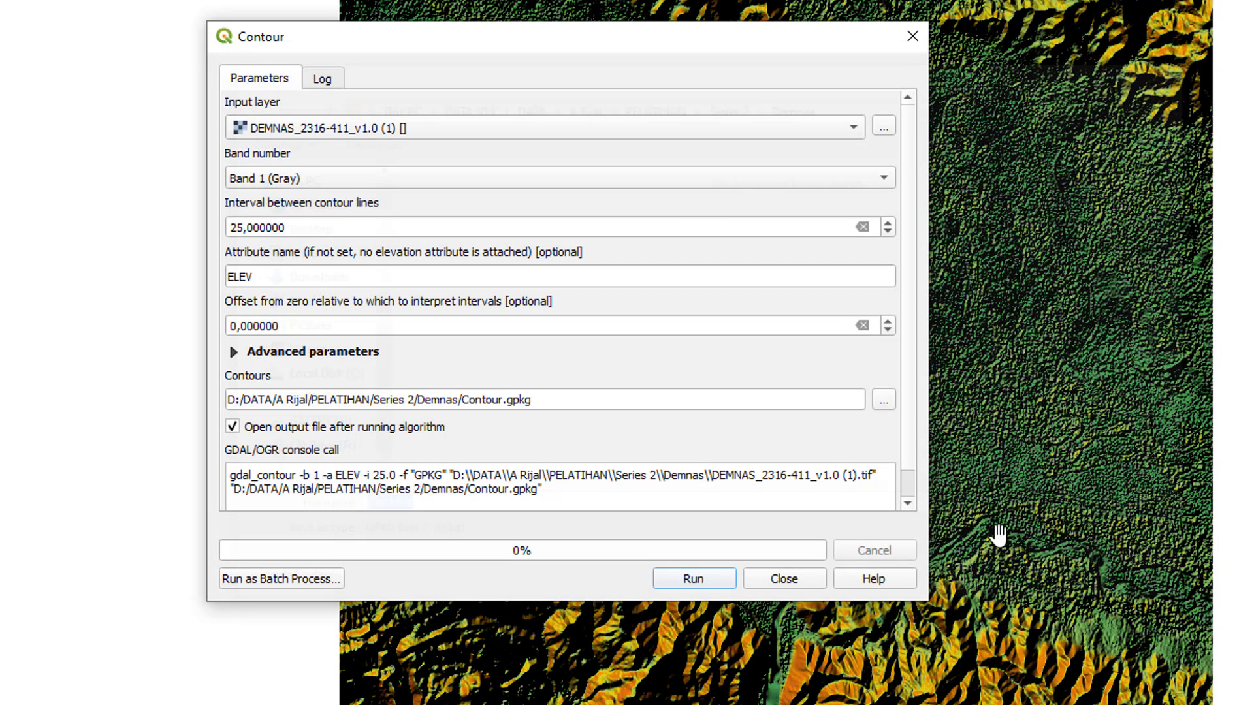
# Step: Run the contour extraction and close its dialog
pyautogui.moveTo(914, 359); pyautogui.dragTo(909, 303)
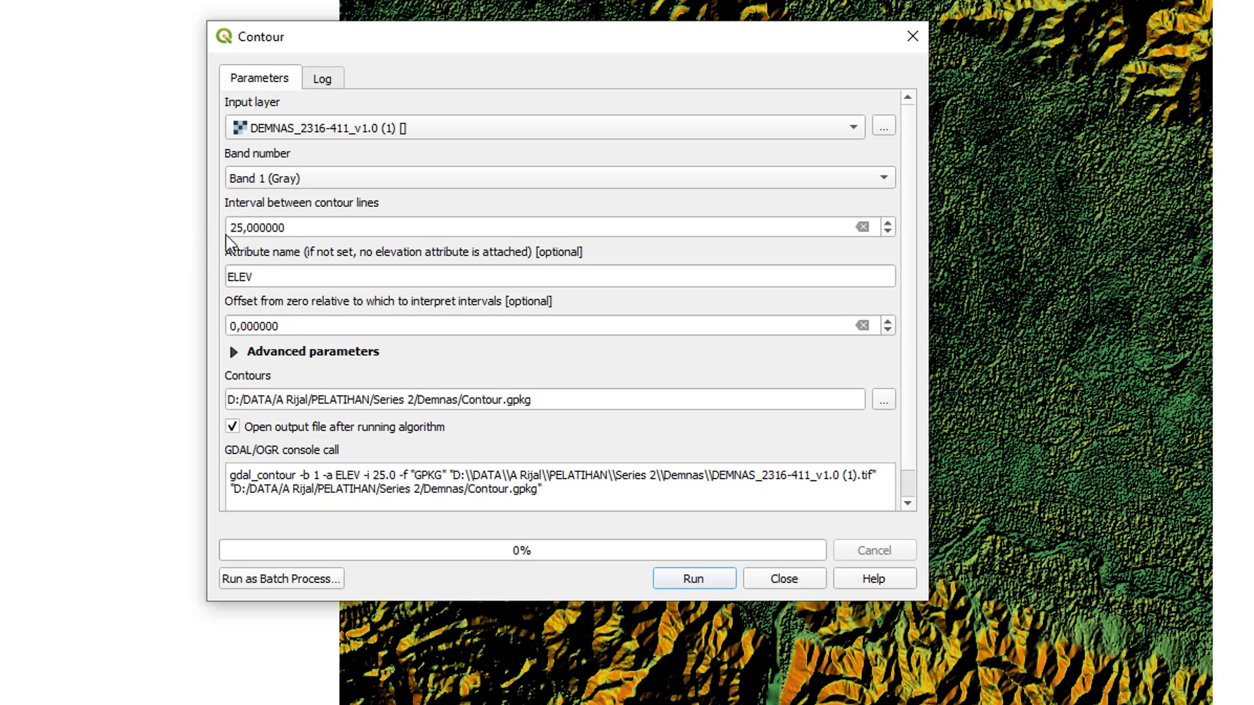
pyautogui.click(689, 579)
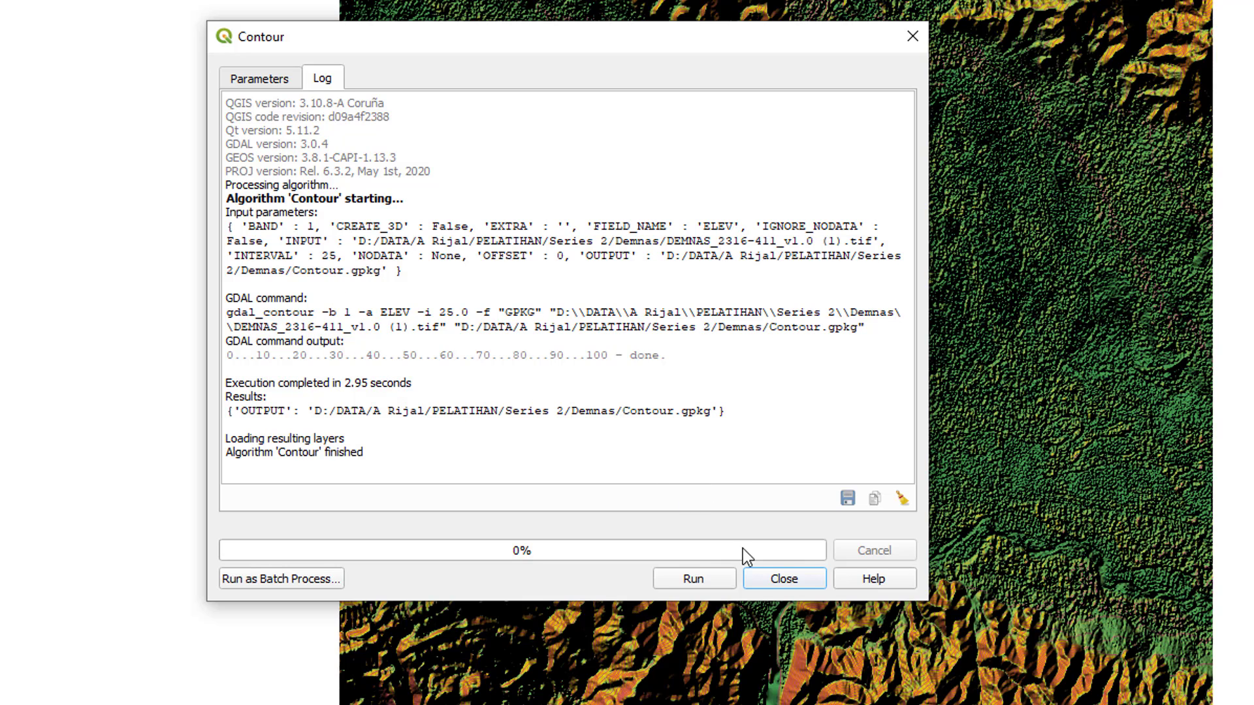
pyautogui.click(784, 579)
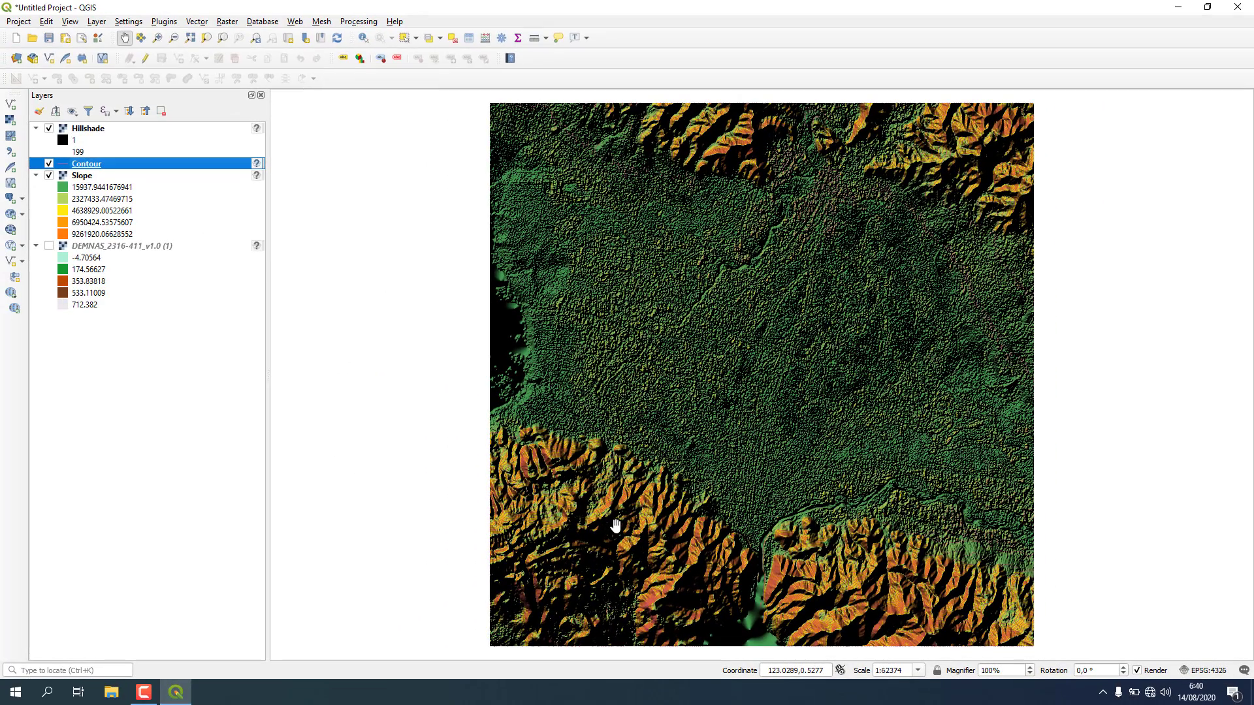
# Step: Hide the Slope and Hillshade layers and examine the contour lines in the southwestern hills up close
pyautogui.click(52, 176)
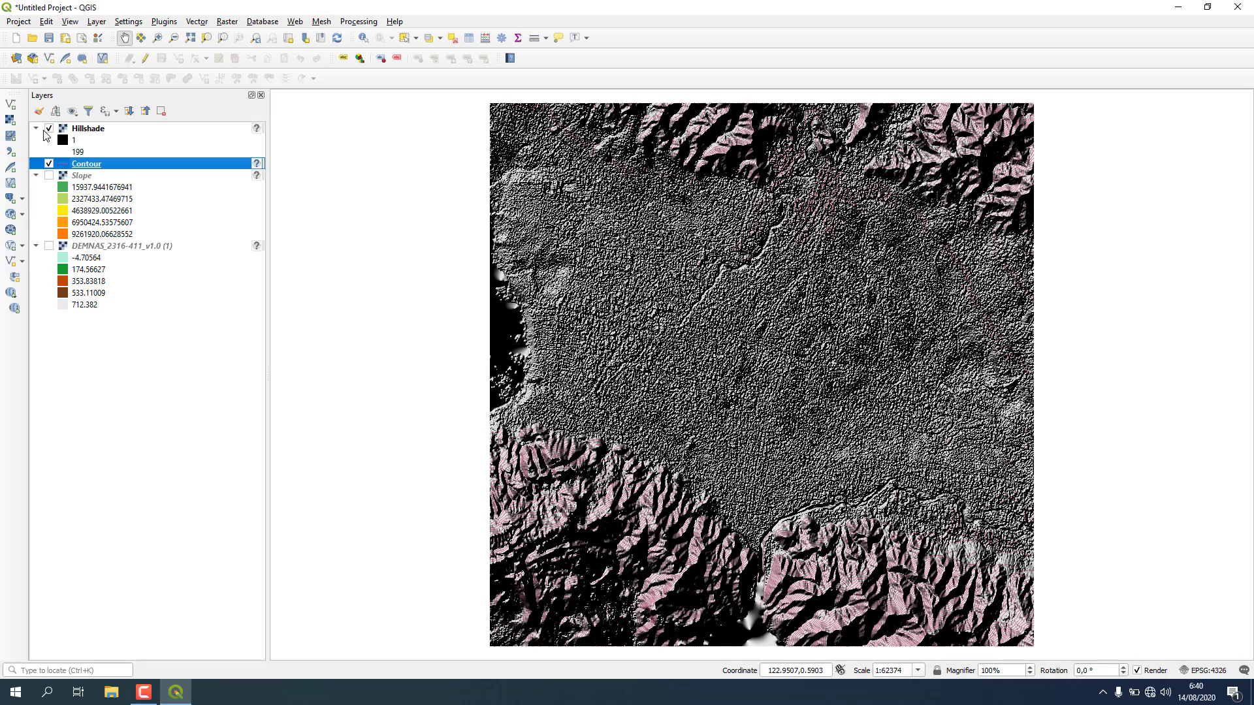
pyautogui.click(48, 130)
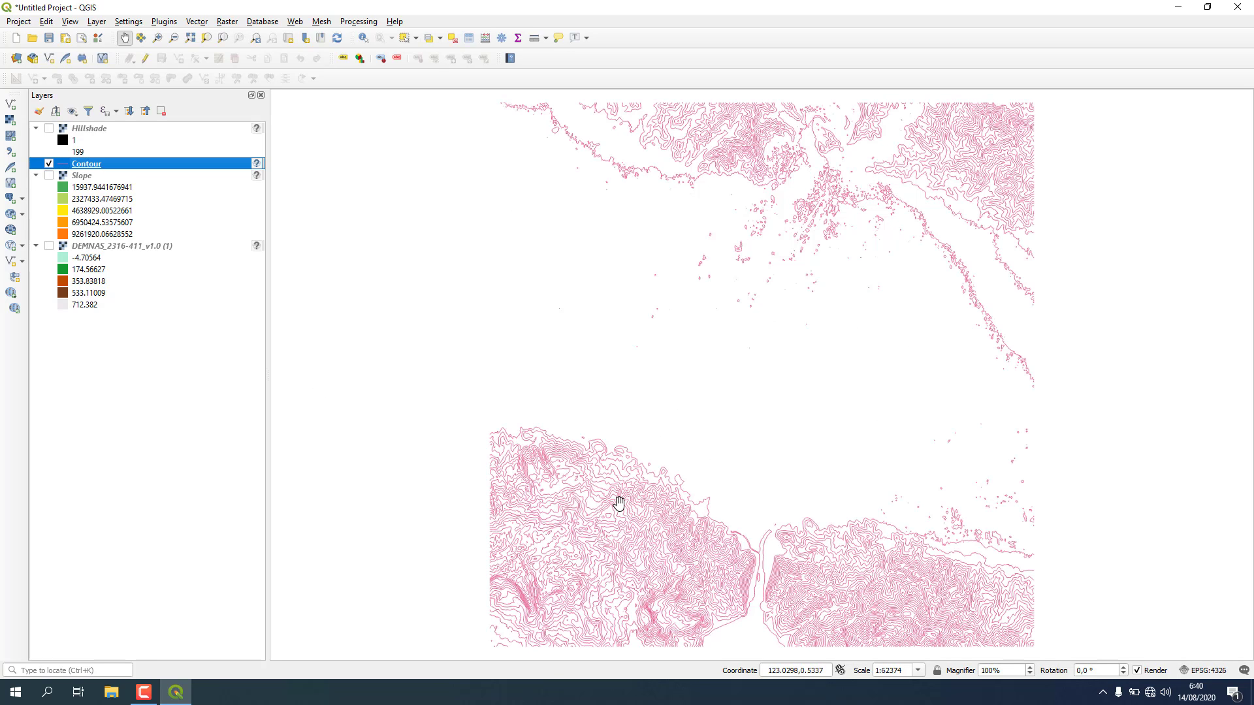
pyautogui.scroll(-1, 615, 515)
pyautogui.scroll(2, 614, 514)
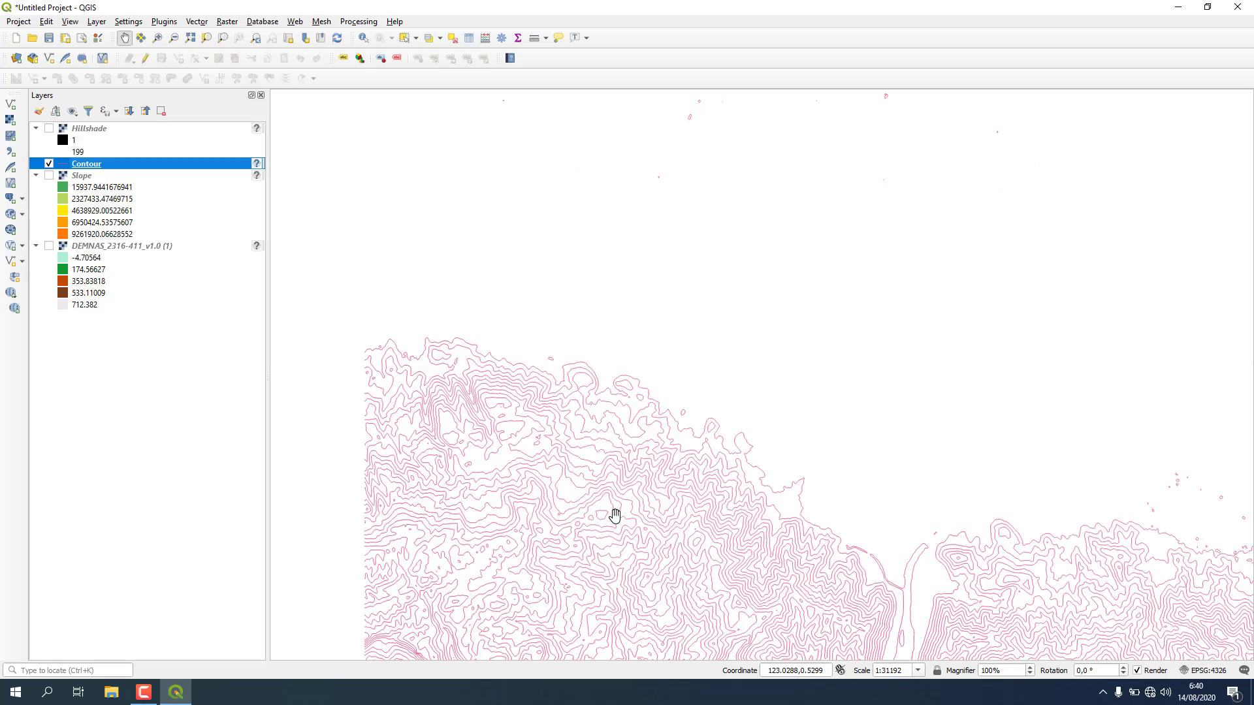
pyautogui.moveTo(612, 510); pyautogui.dragTo(655, 381)
pyautogui.scroll(1, 649, 409)
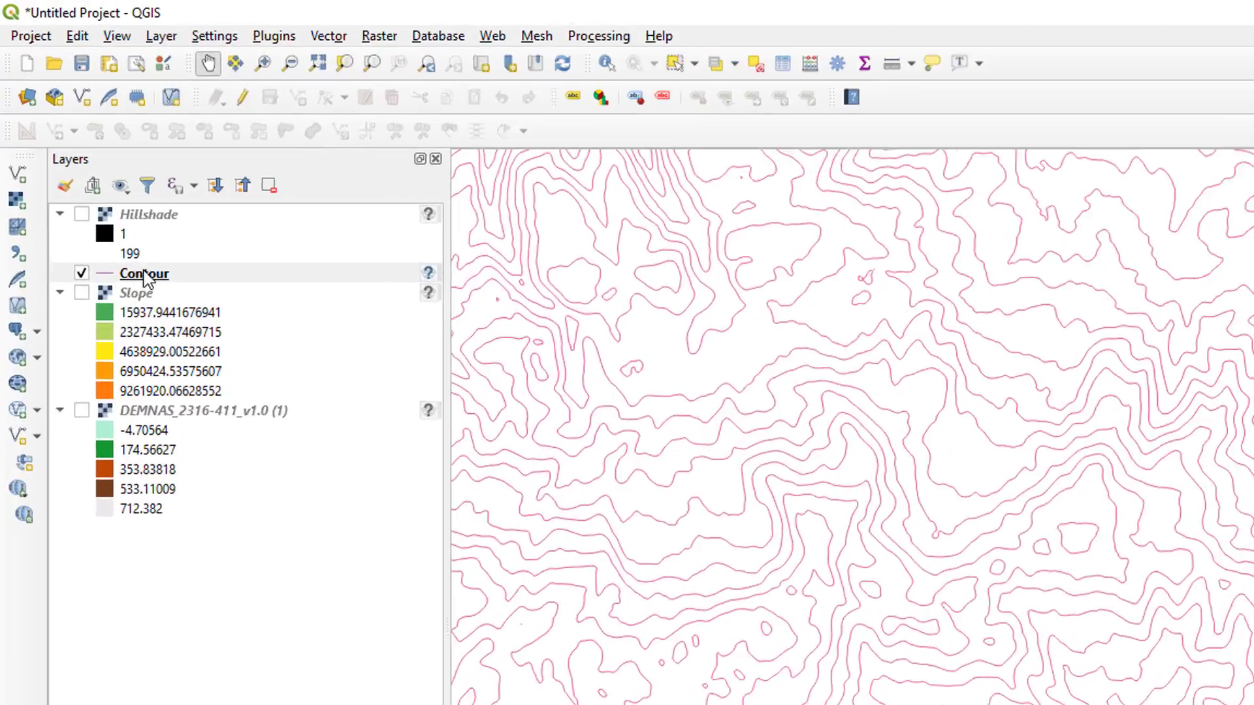
# Step: From the Contour layer's attribute table, set up a new Text (string) field named Kontur in the field calculator
pyautogui.click(84, 166)
pyautogui.rightClick(185, 370)
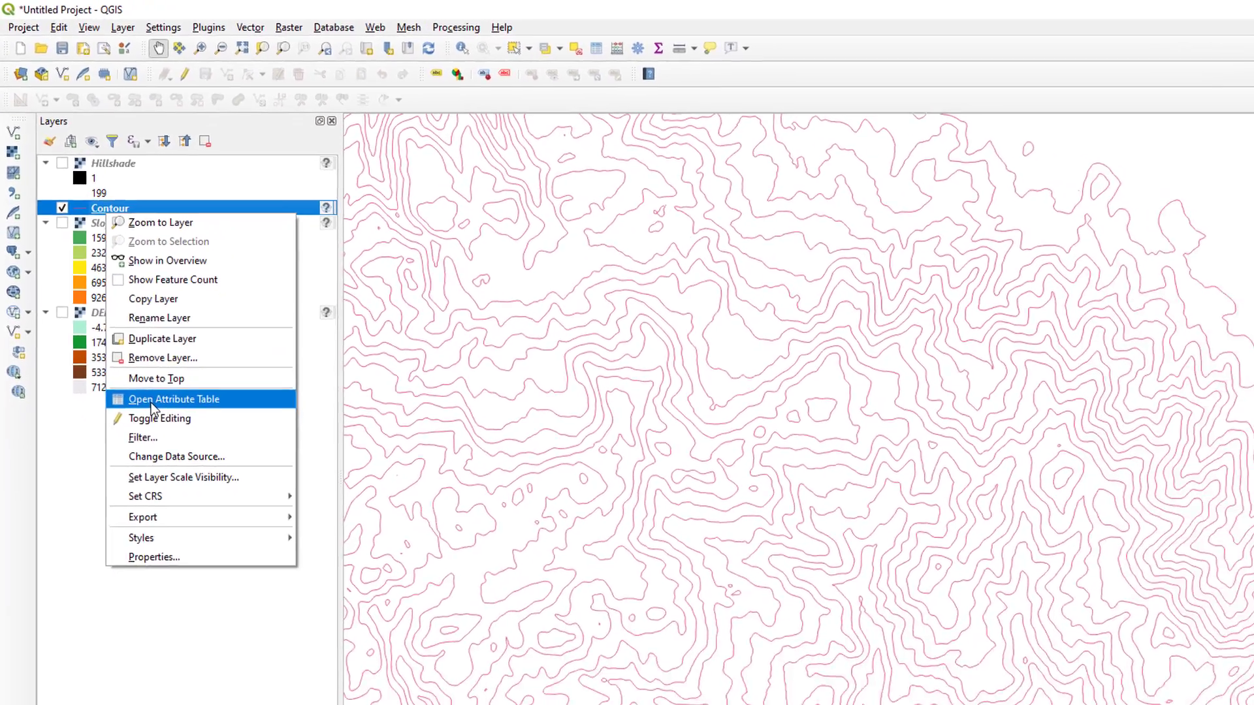
pyautogui.click(196, 464)
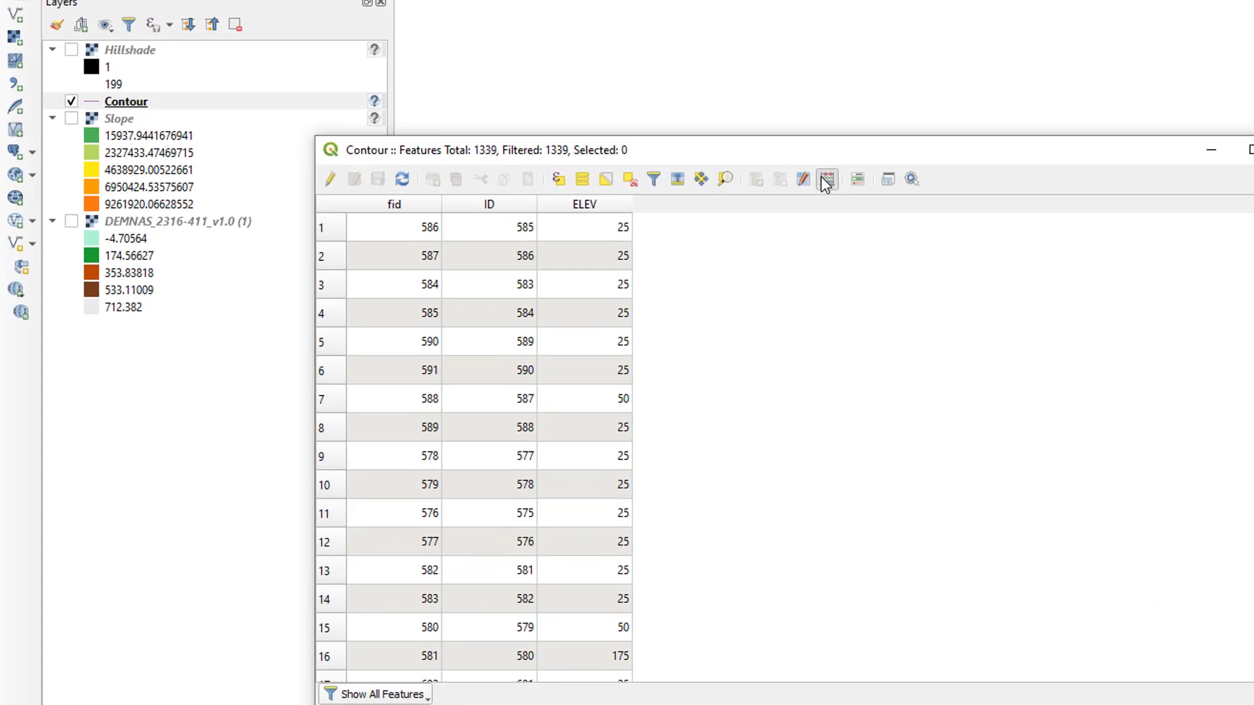
pyautogui.click(664, 256)
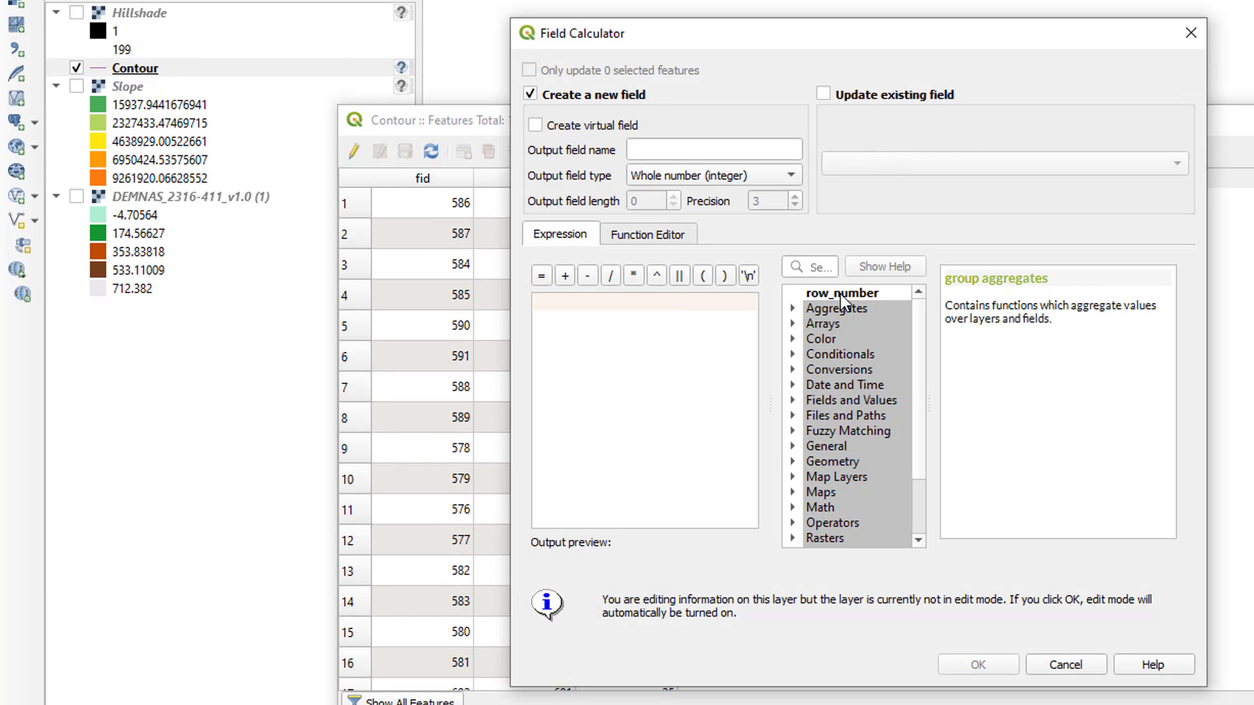
pyautogui.click(691, 150)
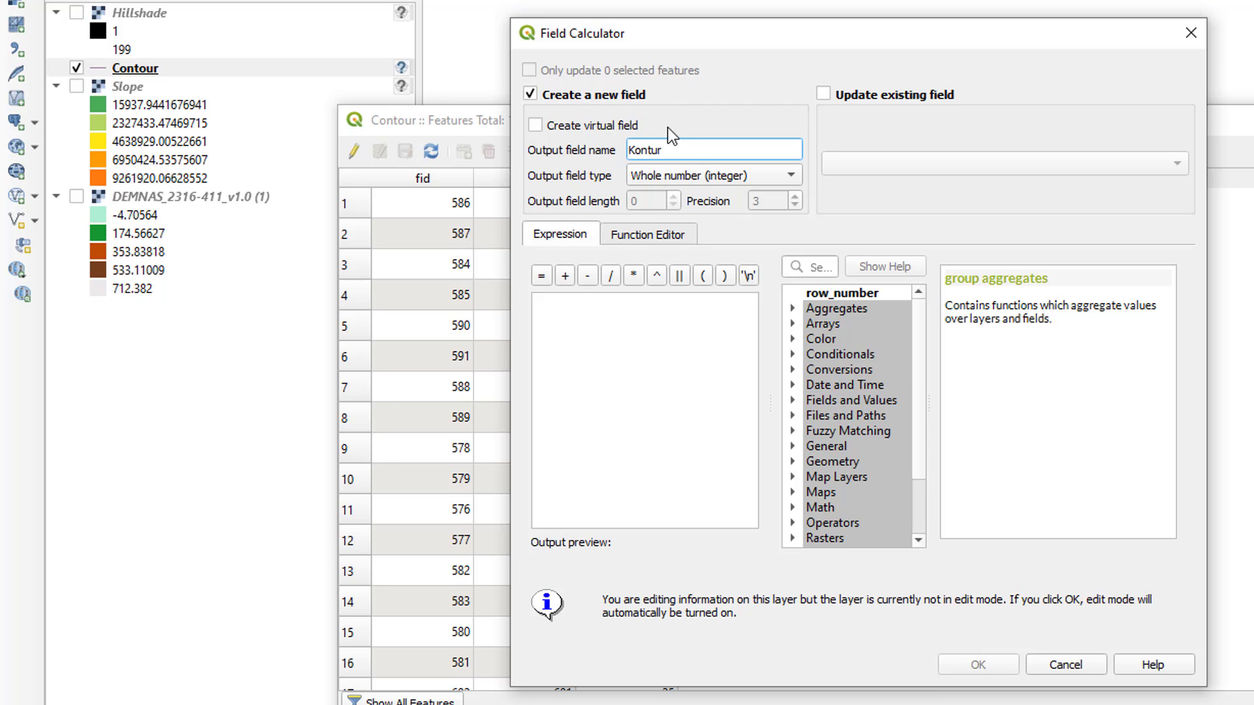
pyautogui.click(704, 175)
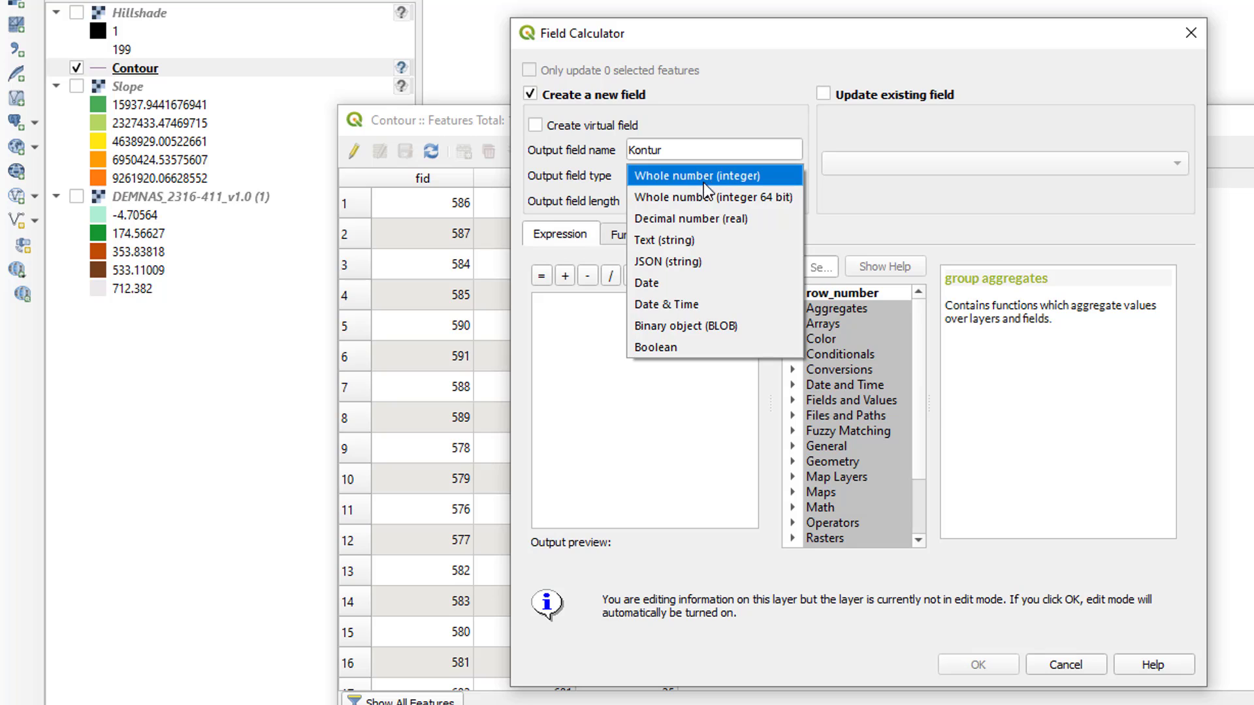
pyautogui.click(682, 246)
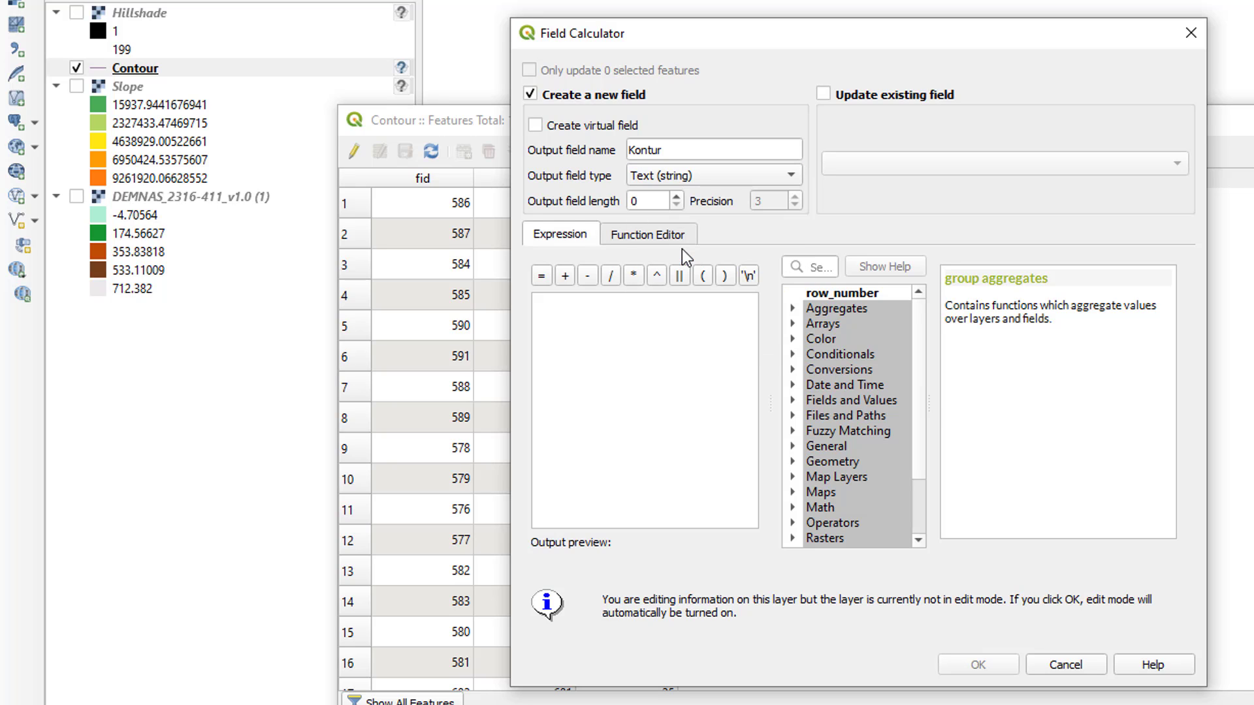
# Step: Begin the Kontur field's expression with case when "ELEV" %50 then 'Biasa'
pyautogui.click(630, 320)
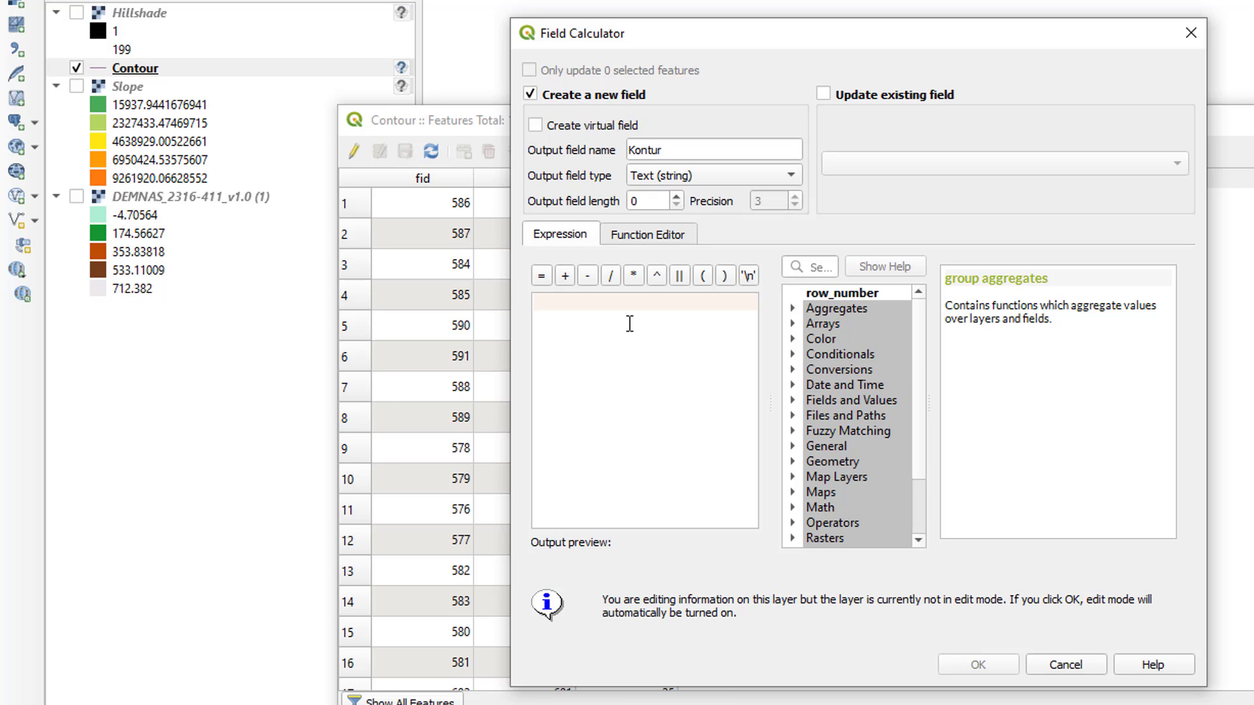
pyautogui.write('case')
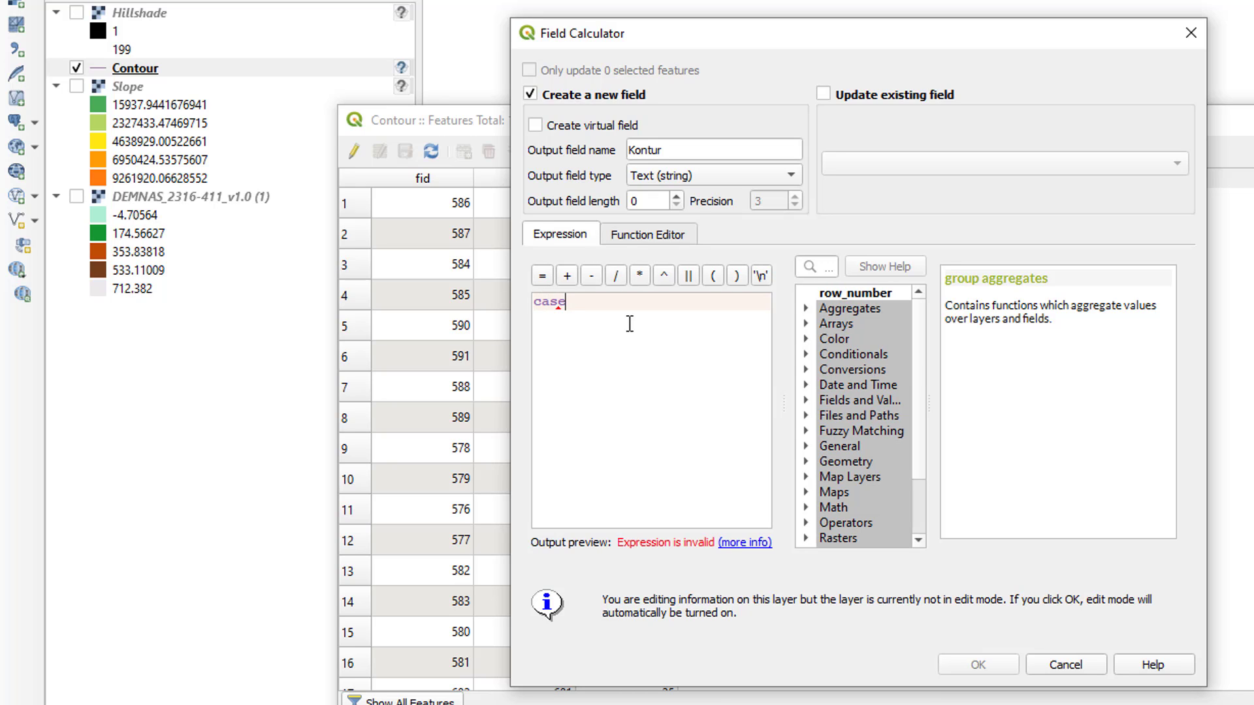
pyautogui.press('Return')
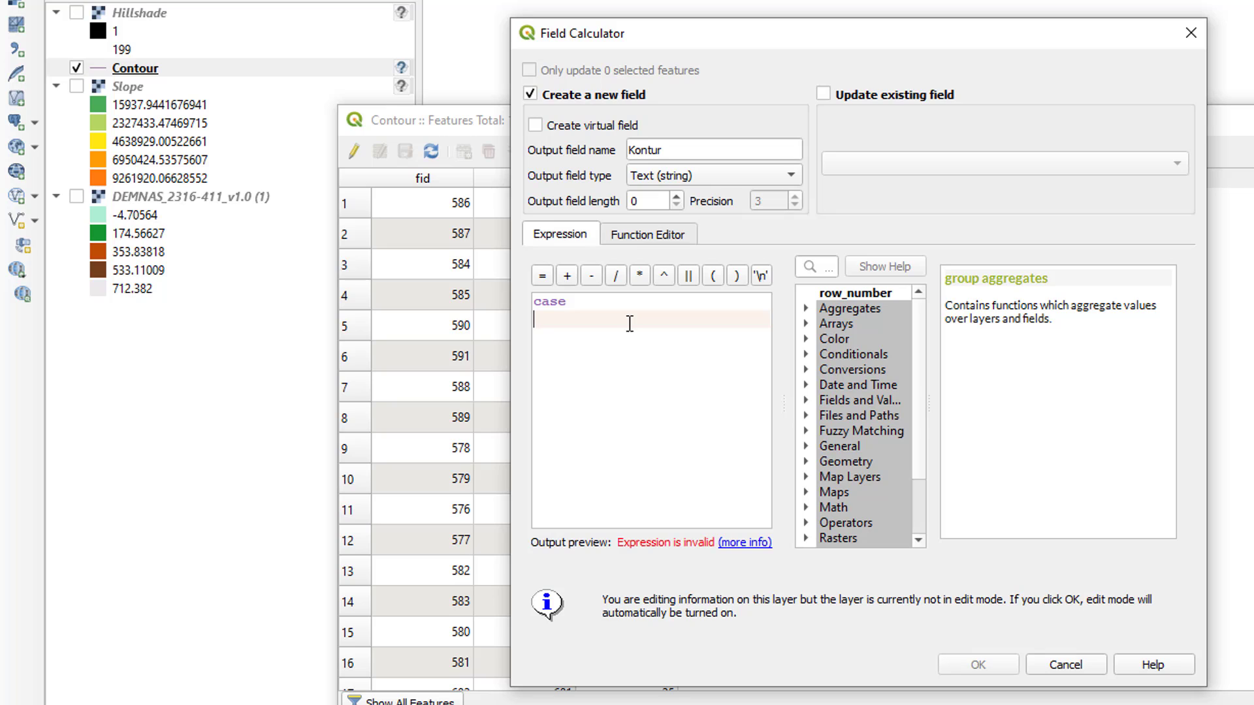
pyautogui.write('when')
pyautogui.click(806, 399)
pyautogui.doubleClick(871, 469)
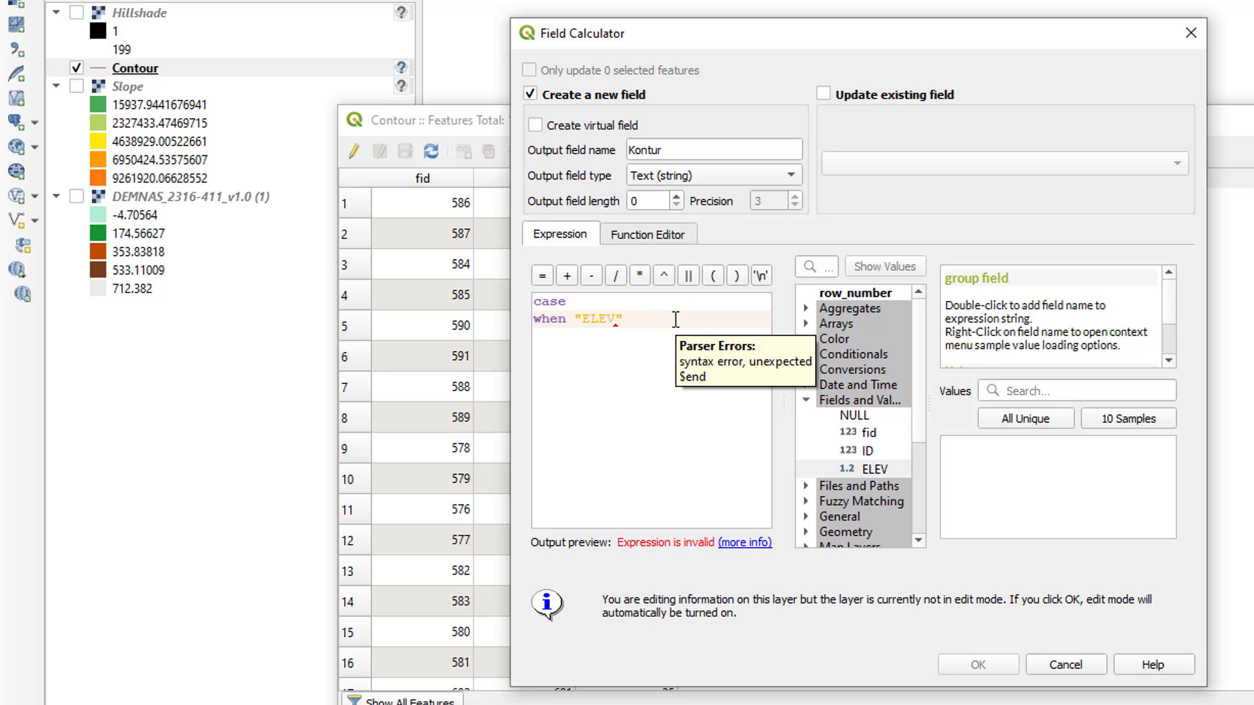
pyautogui.write('%50 t')
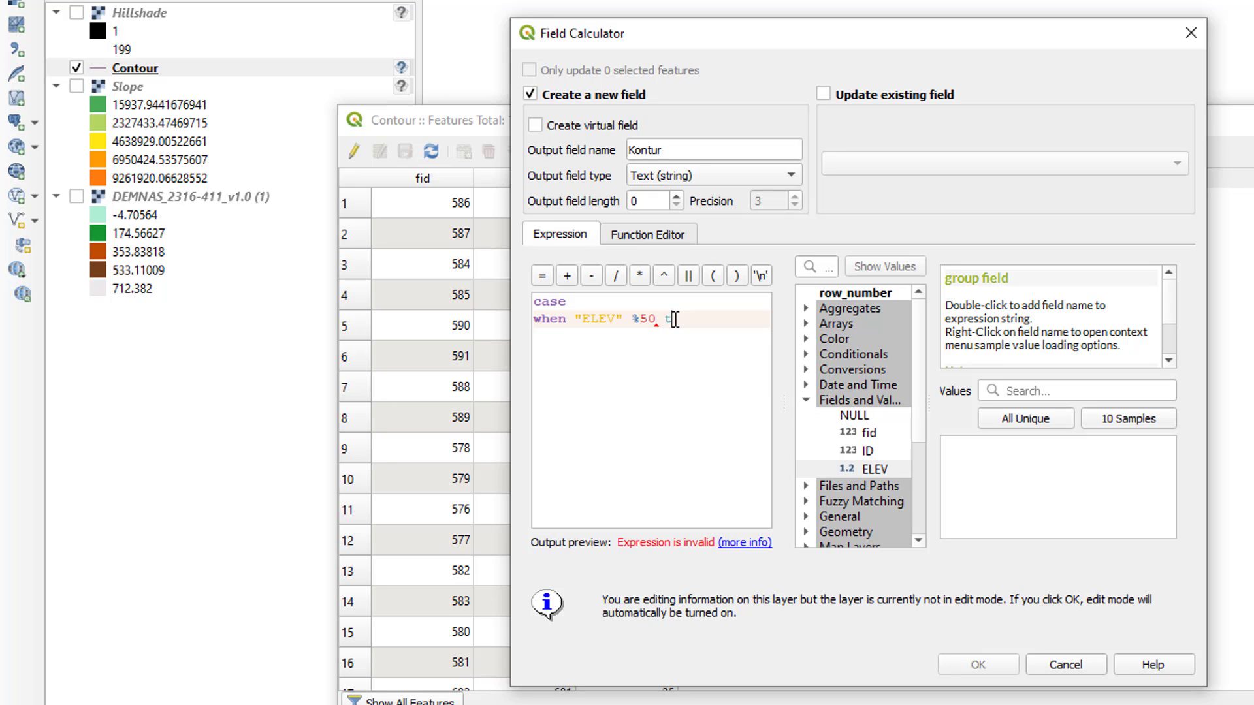
pyautogui.write("hen 'Biasa'")
pyautogui.press('Return')
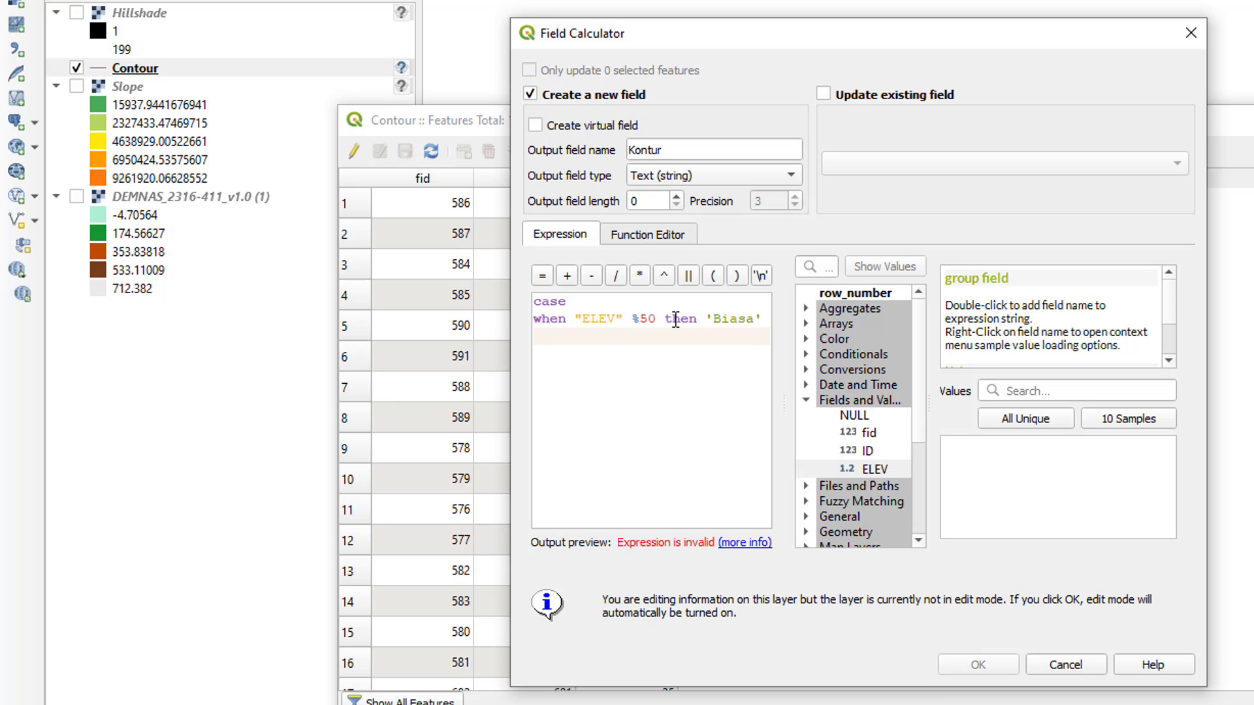
# Step: Complete the expression with else 'Indeks' end, calculate the Kontur field, and close the attribute table
pyautogui.write("else 'Indeks")
pyautogui.press('Return')
pyautogui.write('end')
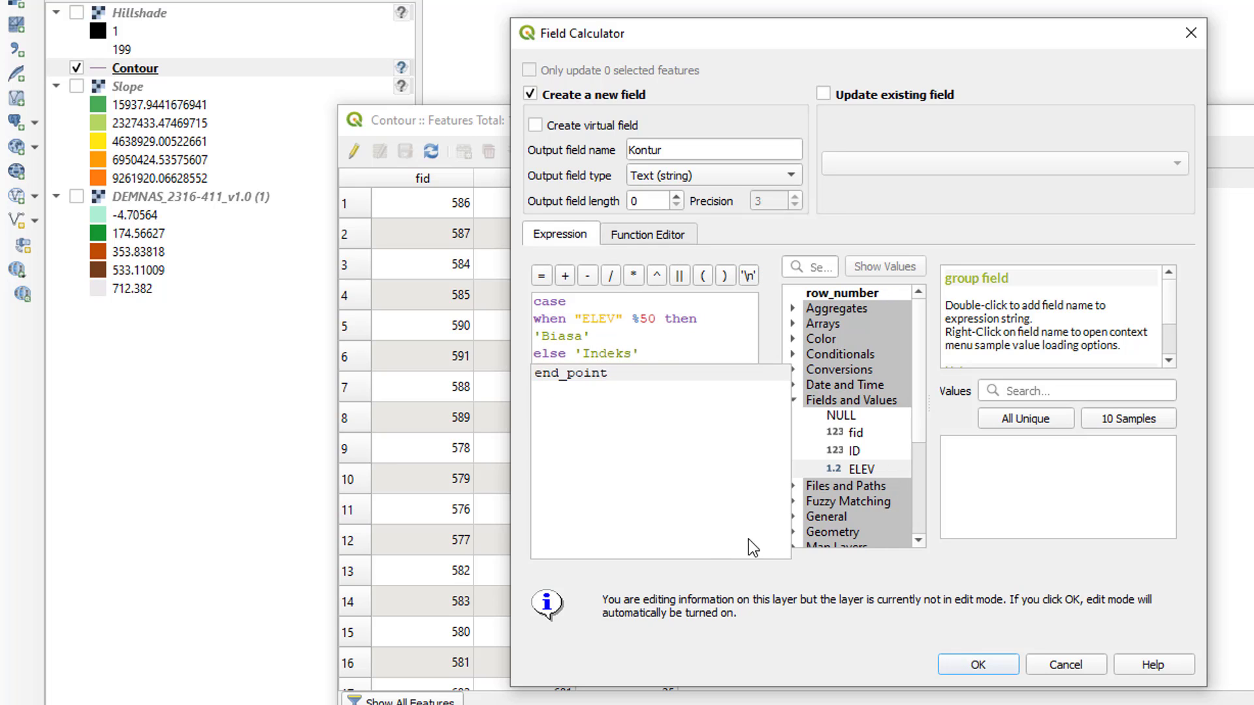
pyautogui.click(727, 495)
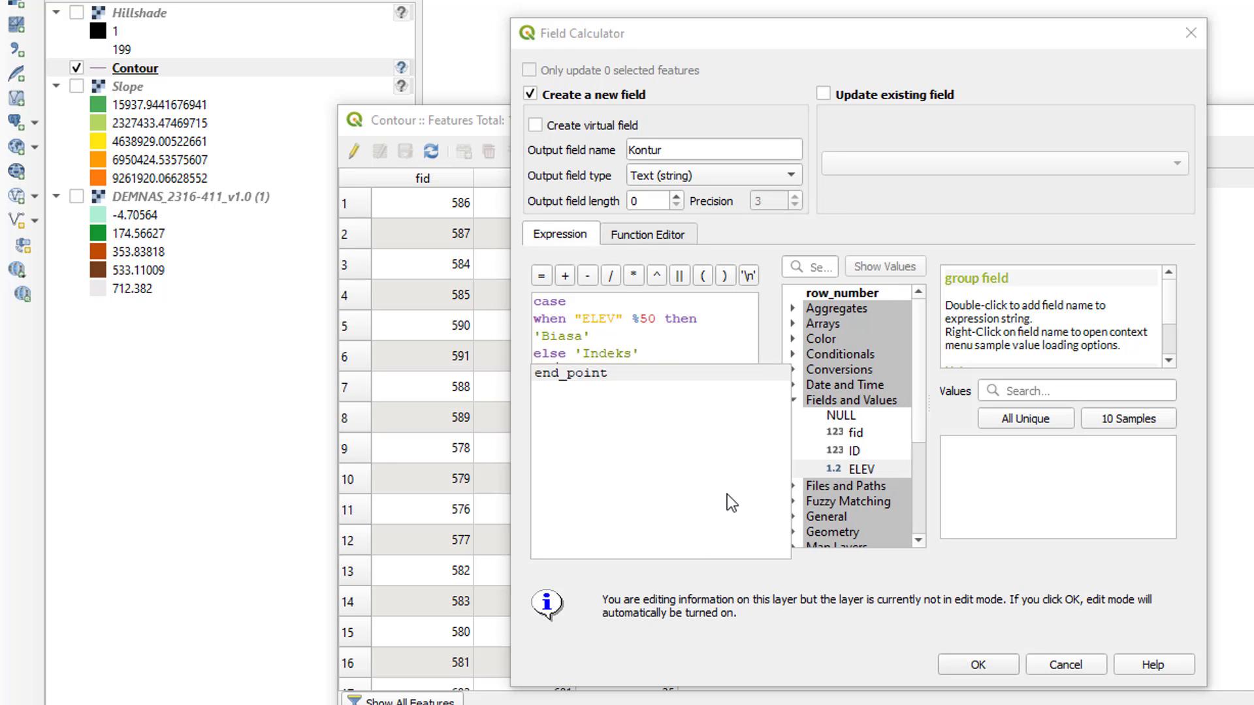
pyautogui.click(645, 340)
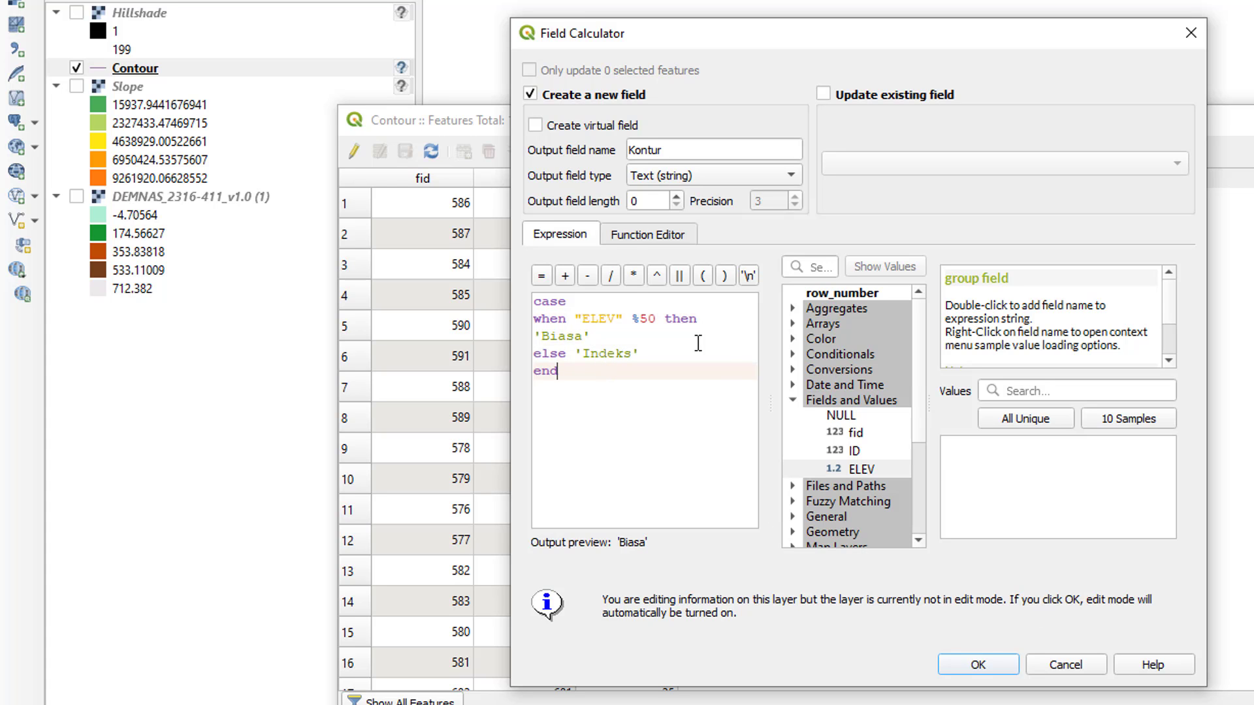
pyautogui.click(1002, 667)
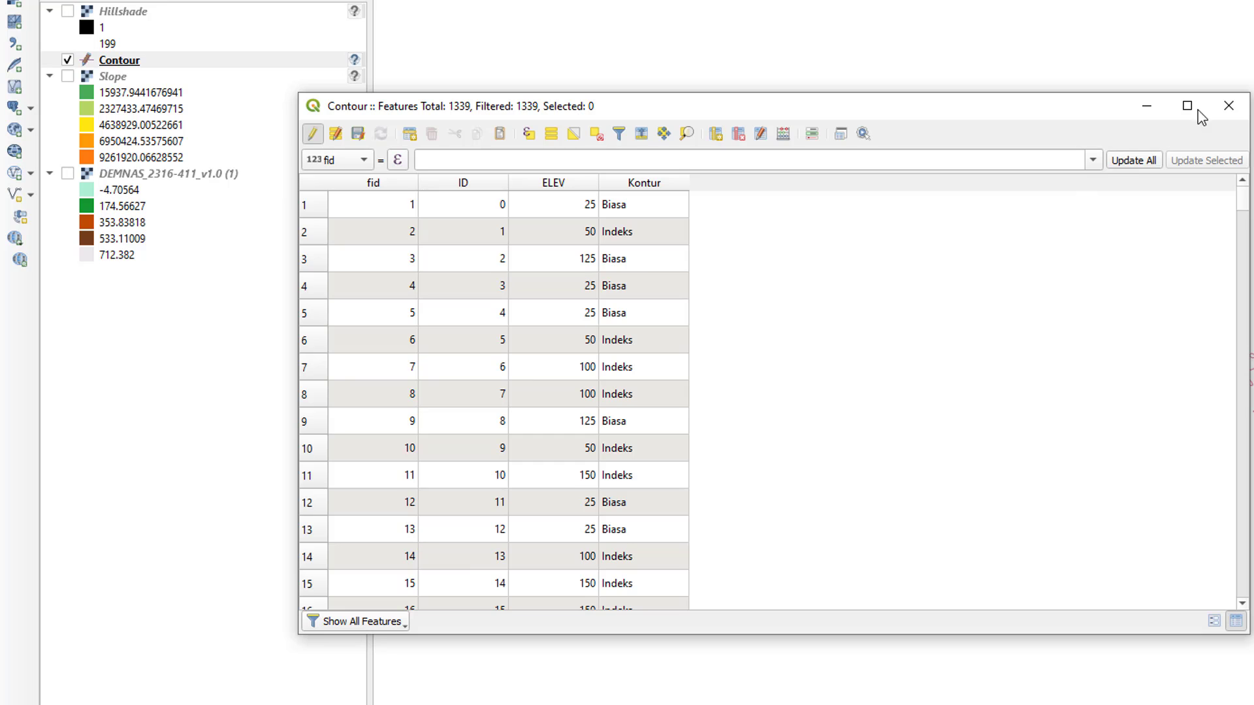
pyautogui.click(1228, 106)
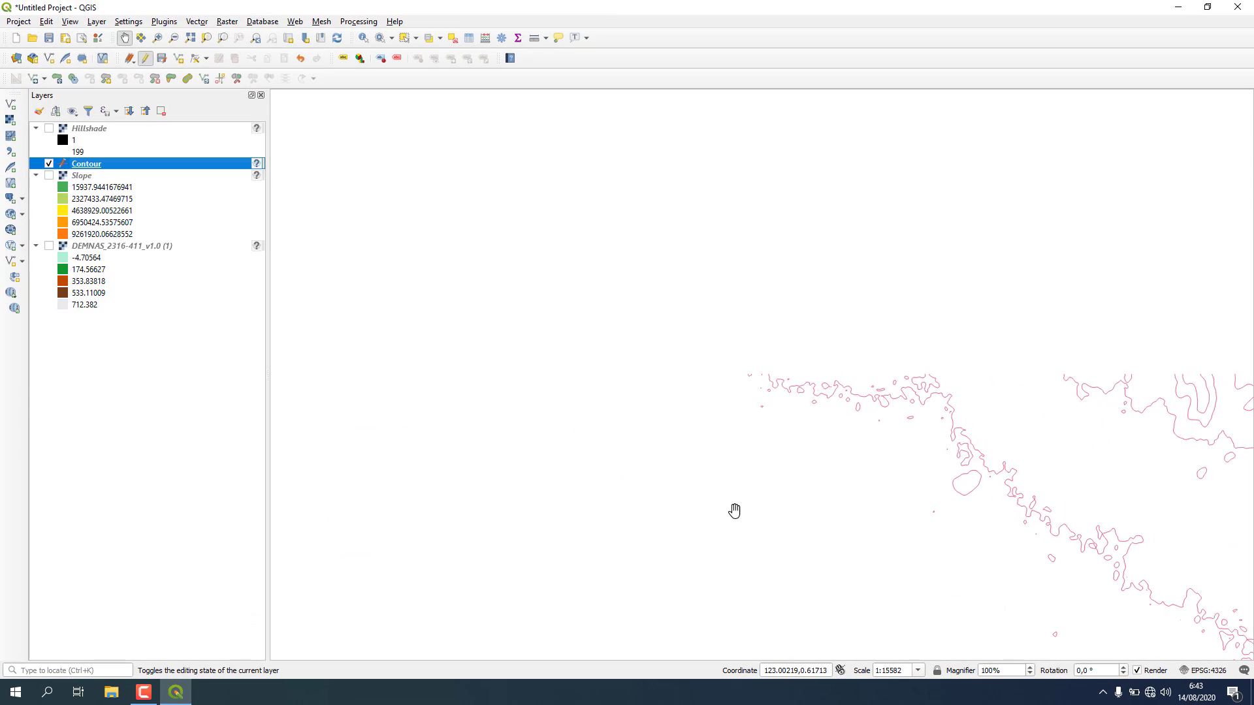
# Step: Look over the Contour layer's lines from the coastal area to the dense hills
pyautogui.scroll(-1, 691, 486)
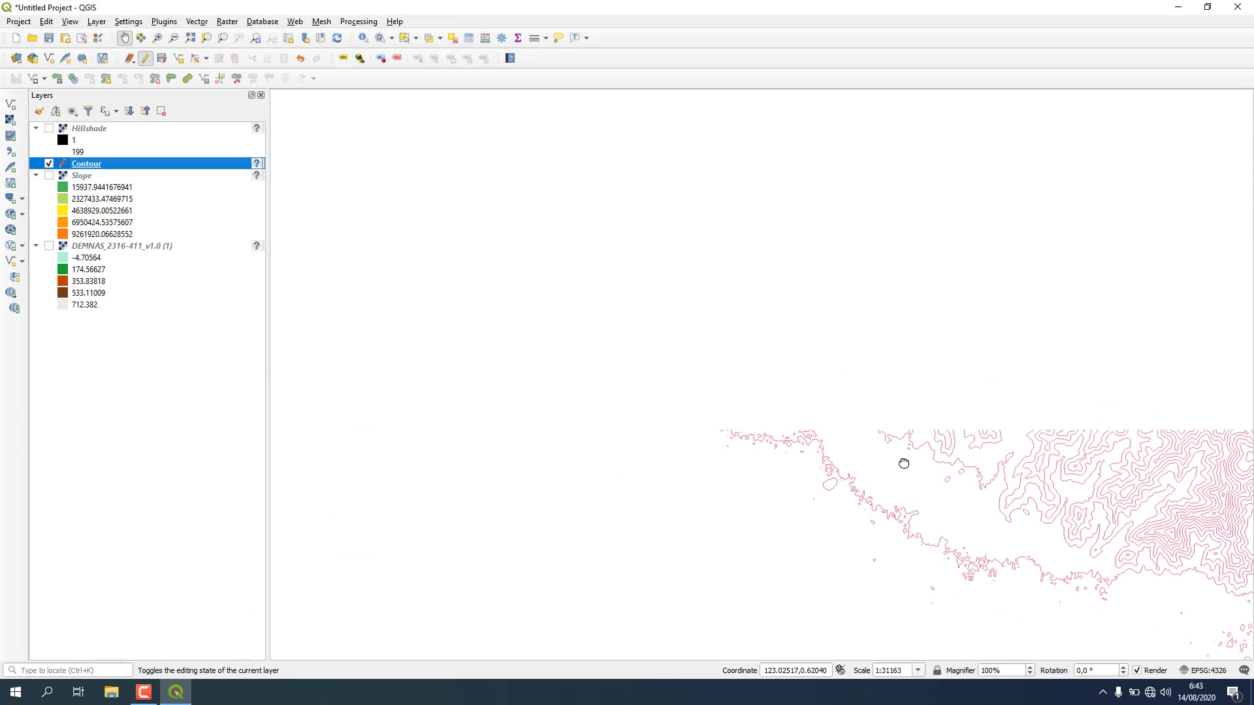
pyautogui.moveTo(902, 463); pyautogui.dragTo(618, 488)
pyautogui.moveTo(667, 544); pyautogui.dragTo(666, 311)
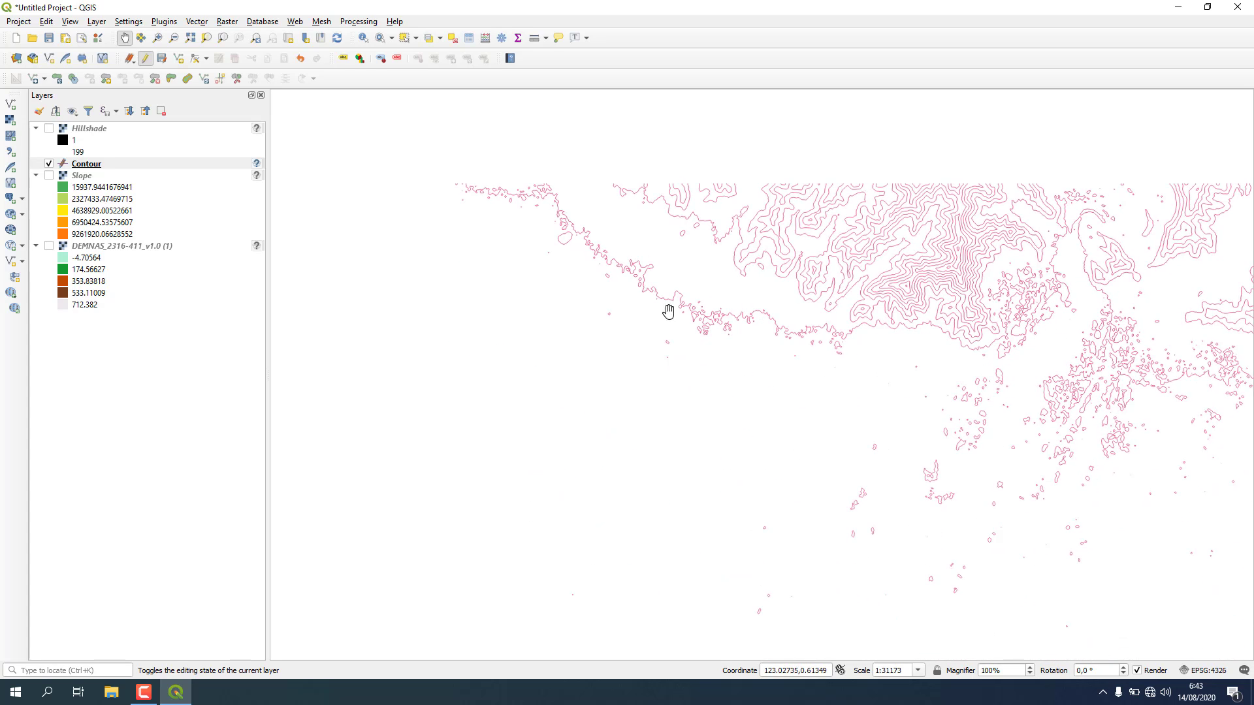
pyautogui.scroll(2, 826, 405)
pyautogui.scroll(-4, 825, 406)
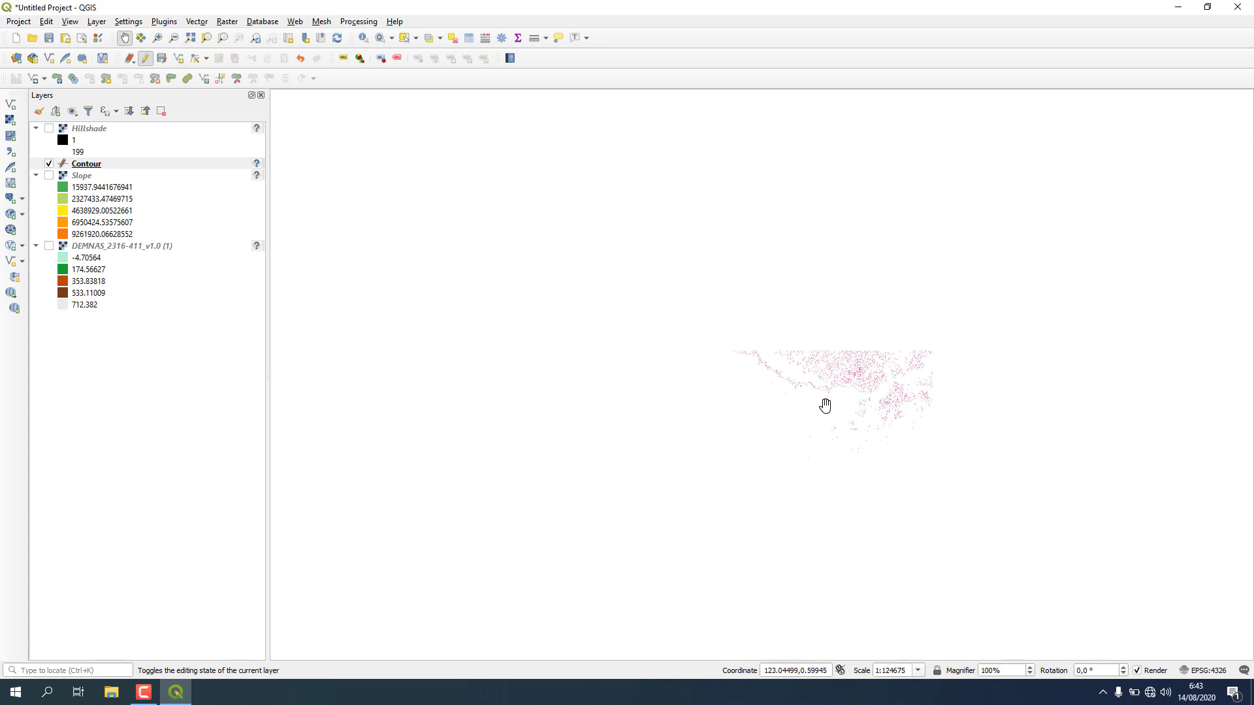
pyautogui.moveTo(784, 484); pyautogui.dragTo(515, 335)
pyautogui.scroll(2, 497, 446)
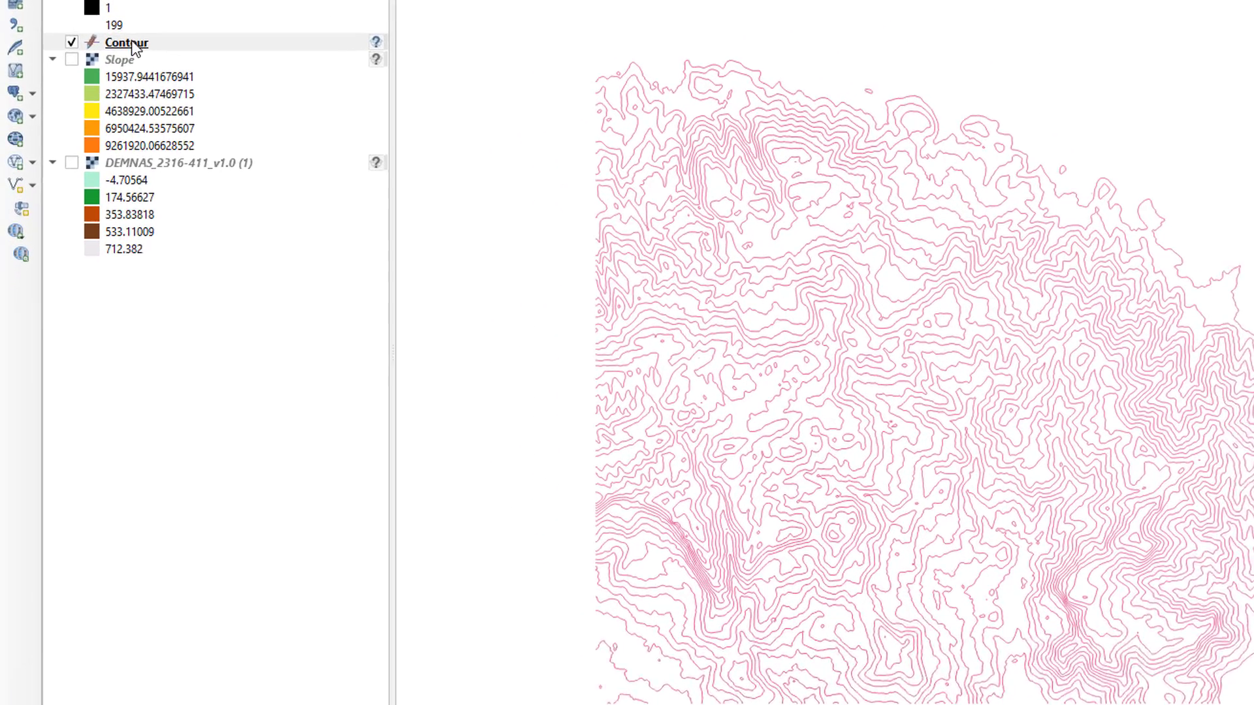
# Step: Switch the Contour layer's symbology to Categorized, using the Kontur field as the value
pyautogui.rightClick(131, 41)
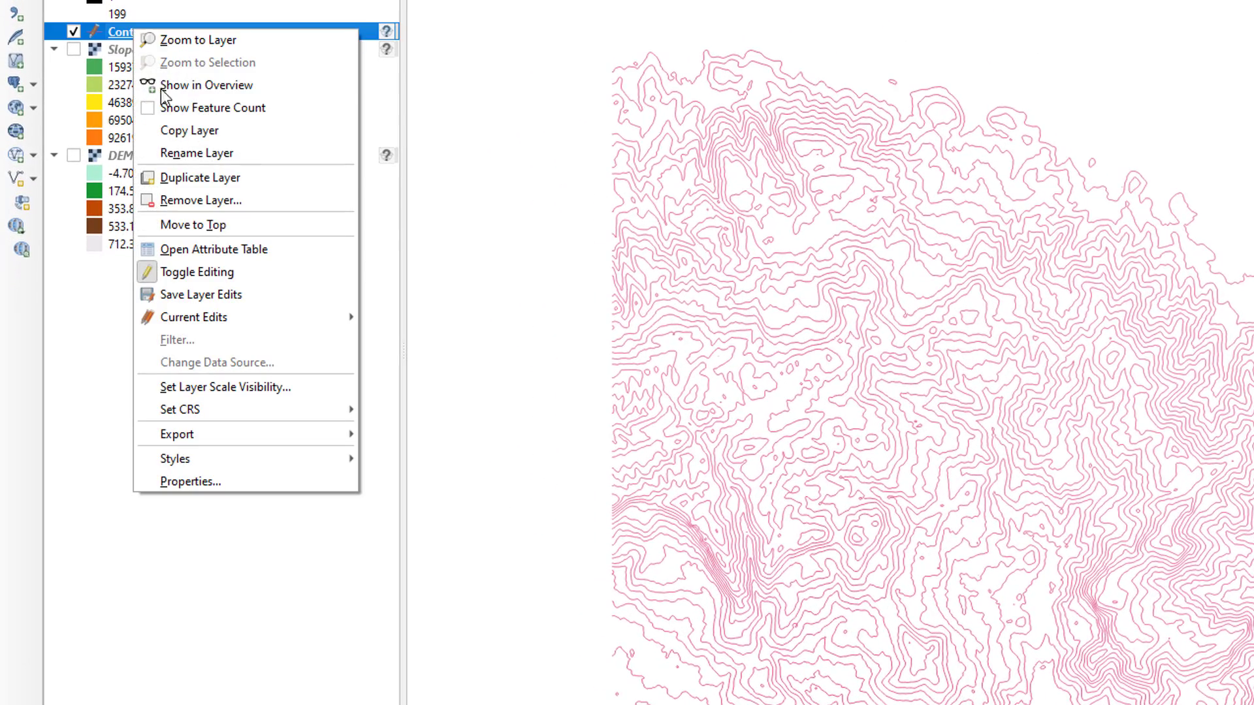
pyautogui.moveTo(245, 446)
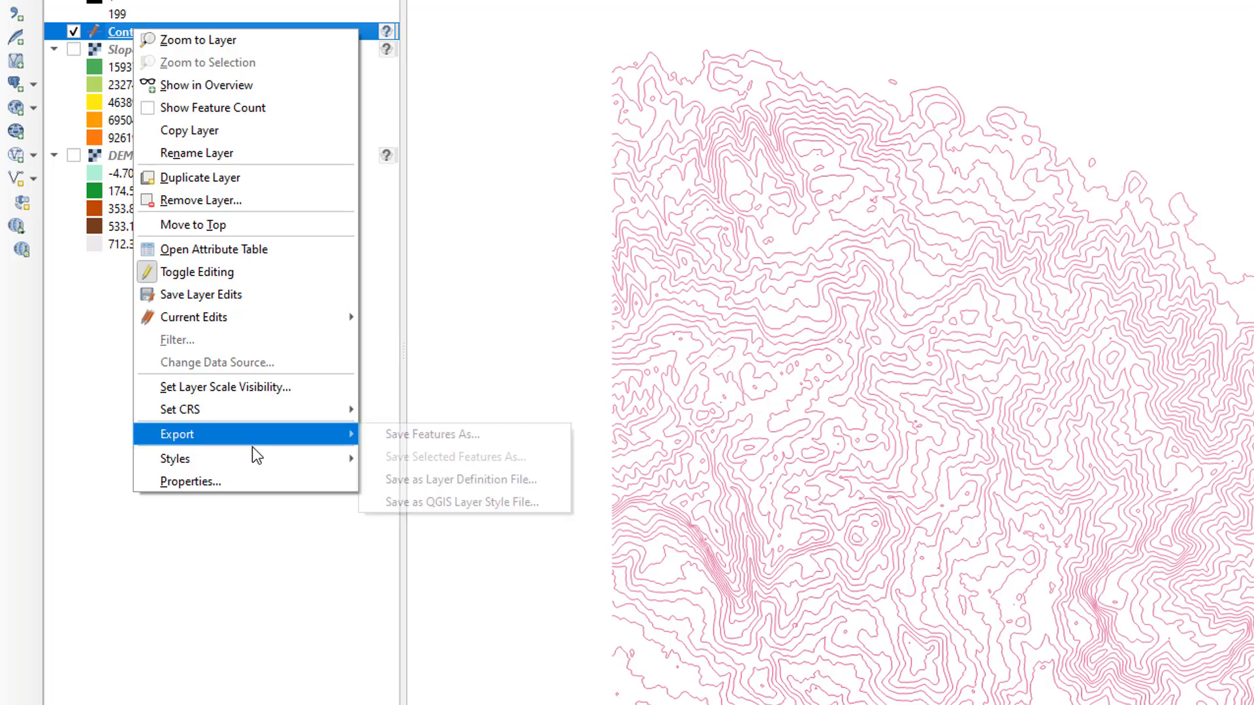
pyautogui.click(252, 482)
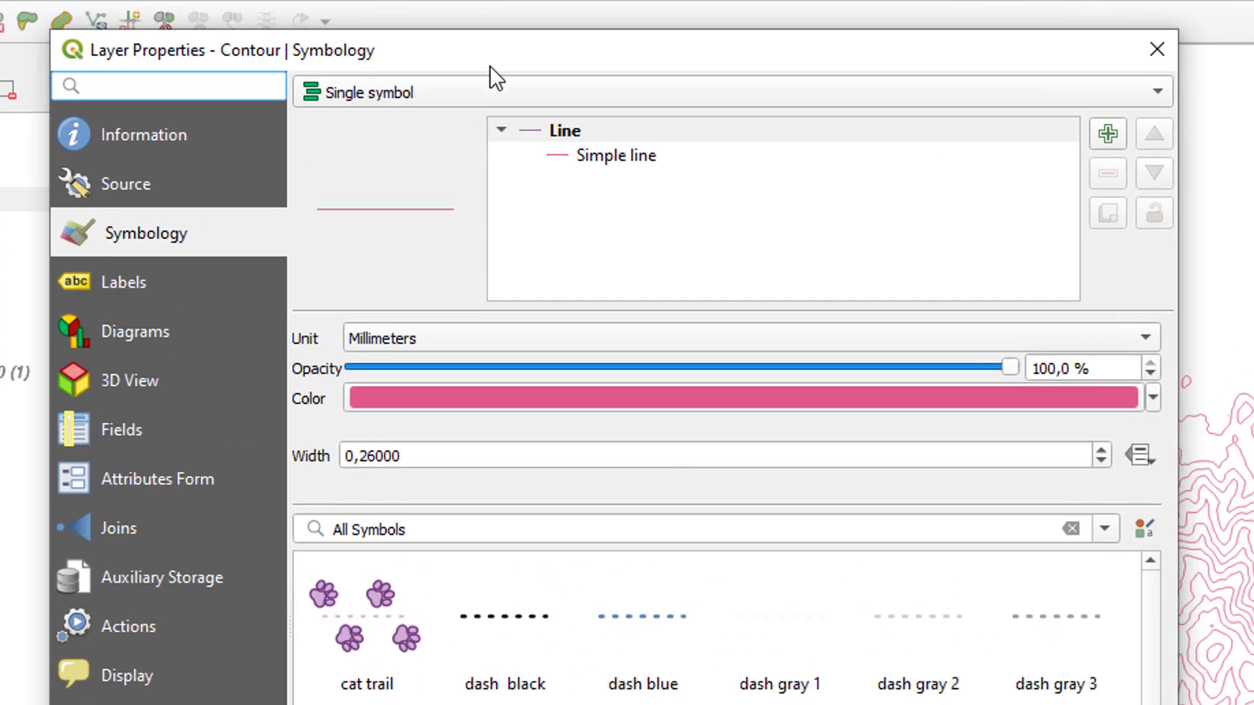
pyautogui.click(491, 91)
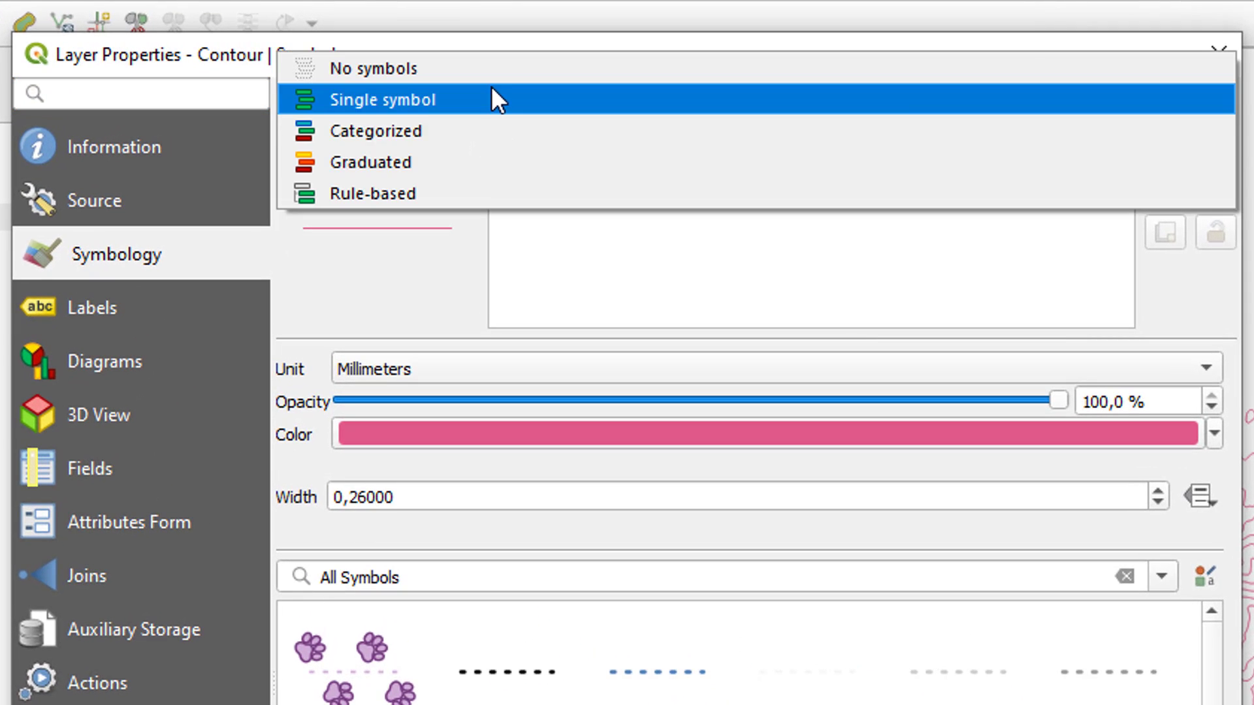
pyautogui.click(455, 131)
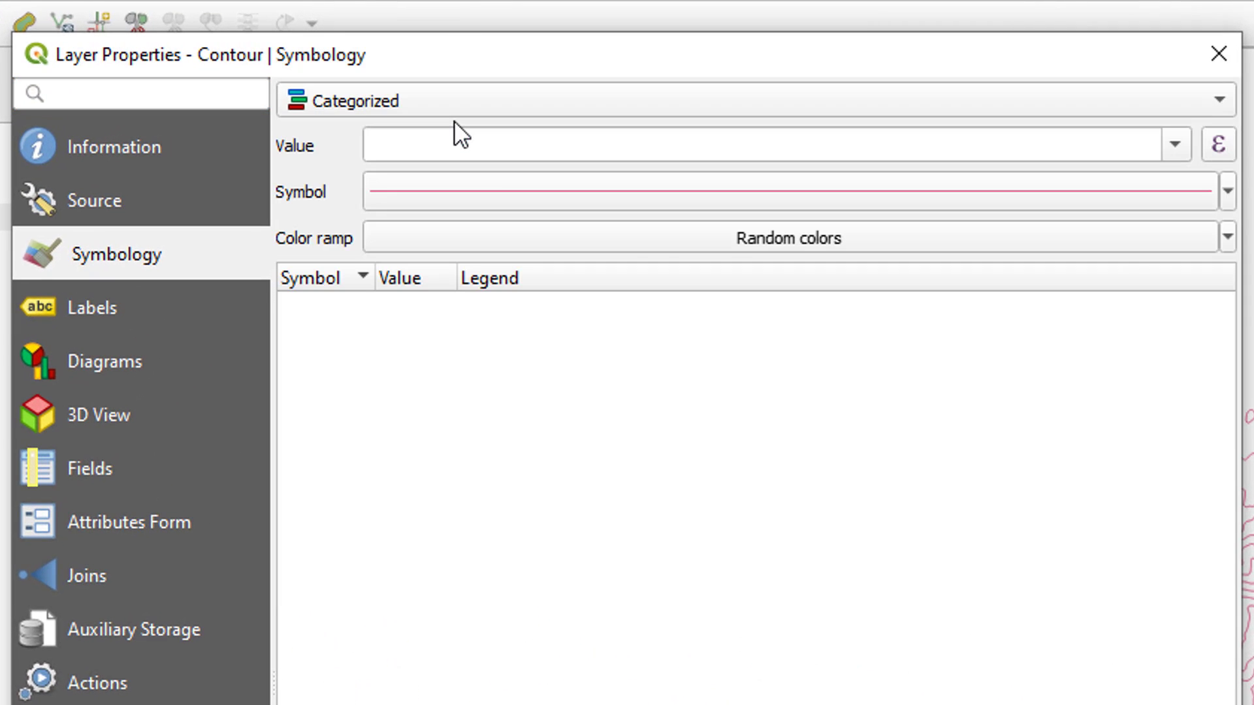
pyautogui.click(1182, 142)
pyautogui.click(445, 293)
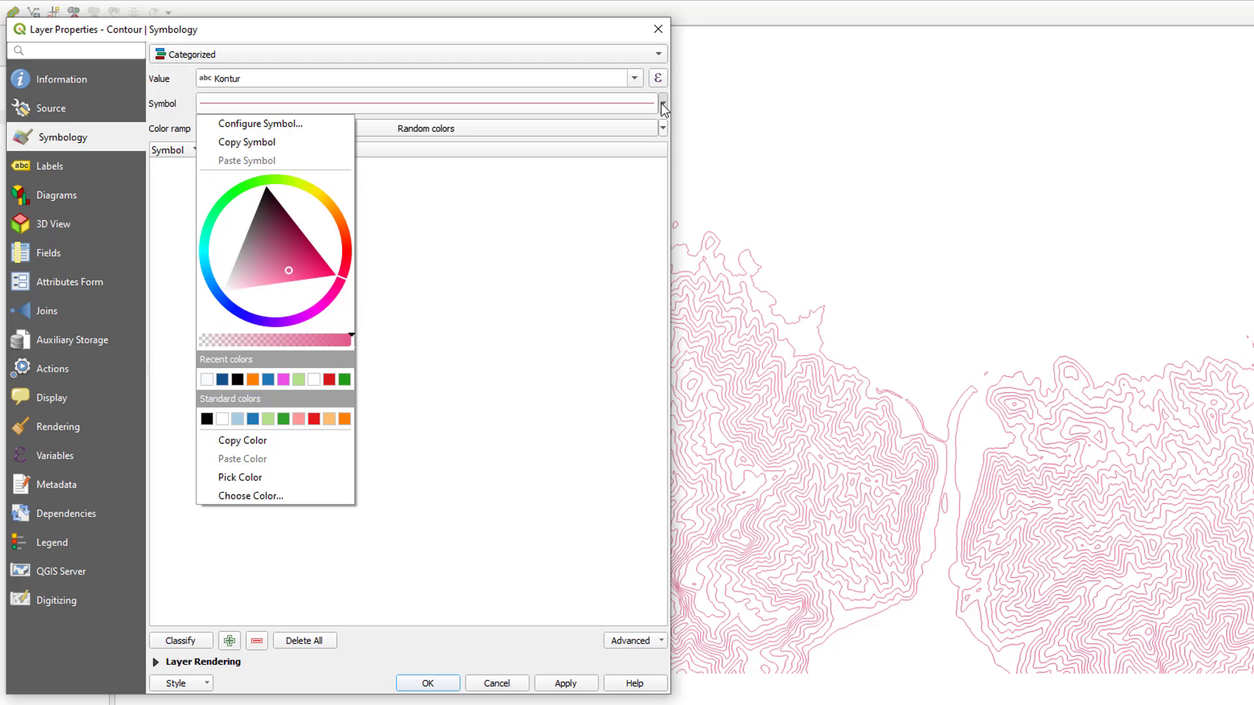
# Step: Classify the Kontur values and remove the category for all other values
pyautogui.click(180, 640)
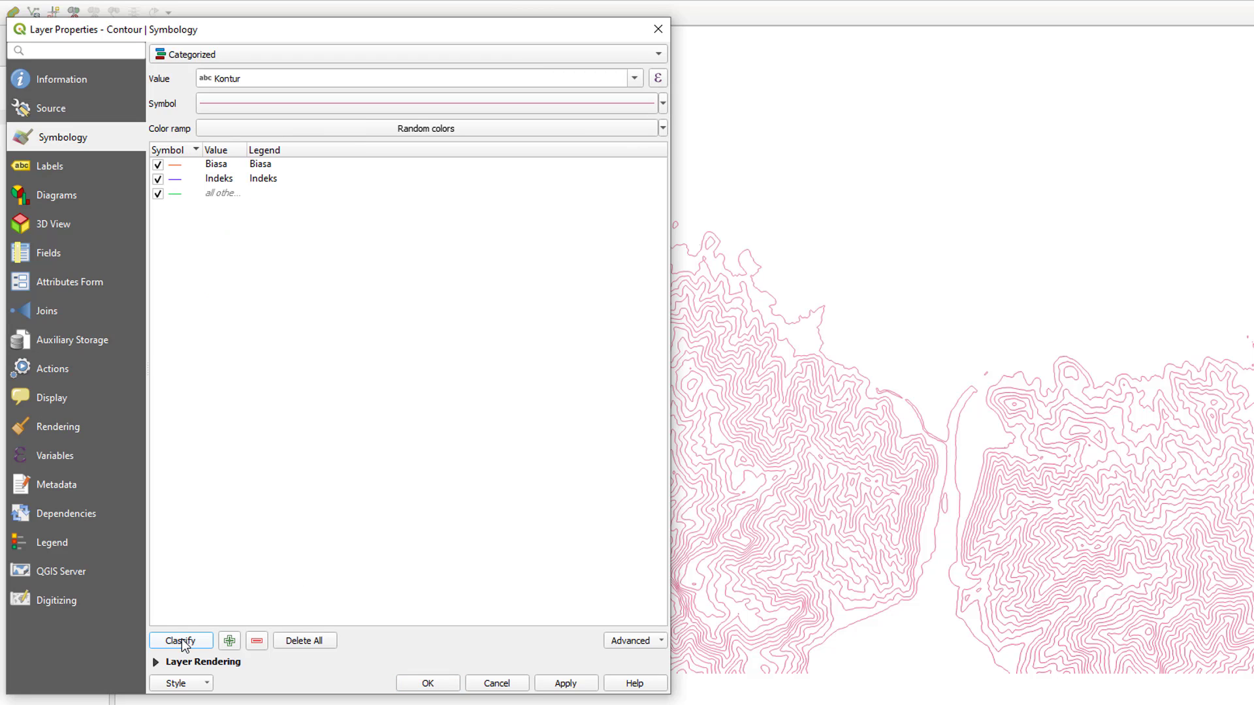
pyautogui.click(217, 195)
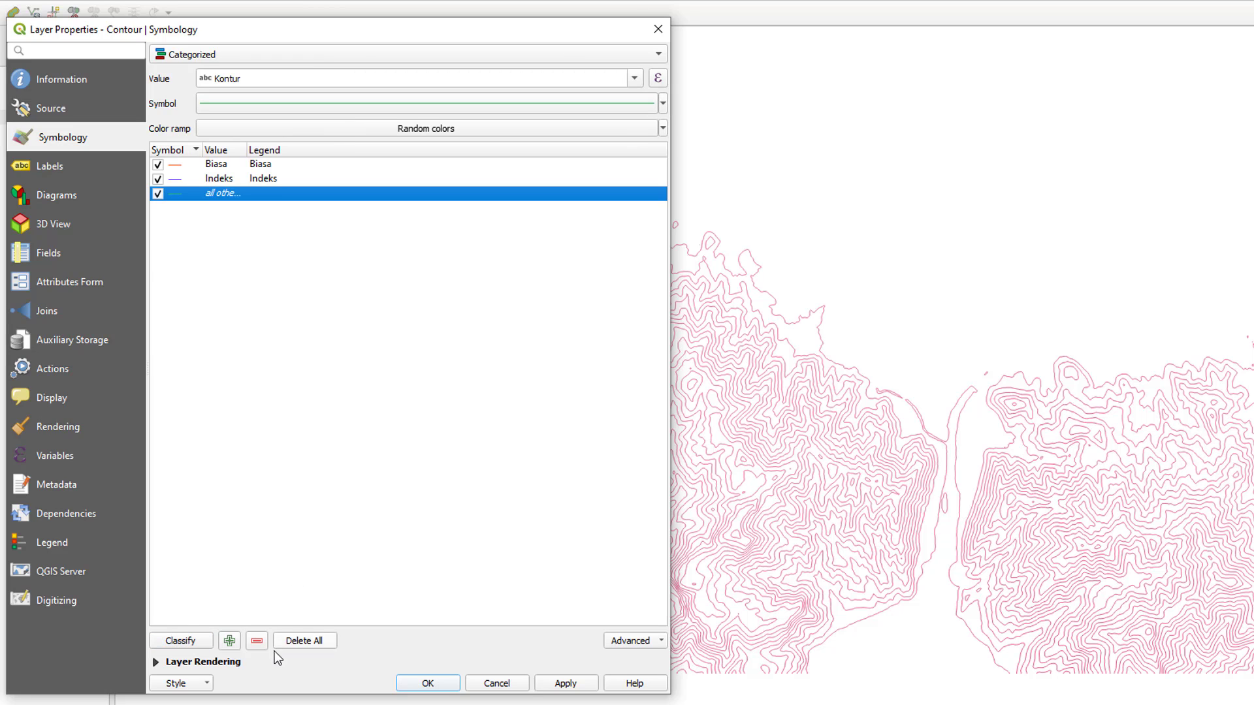
pyautogui.click(257, 641)
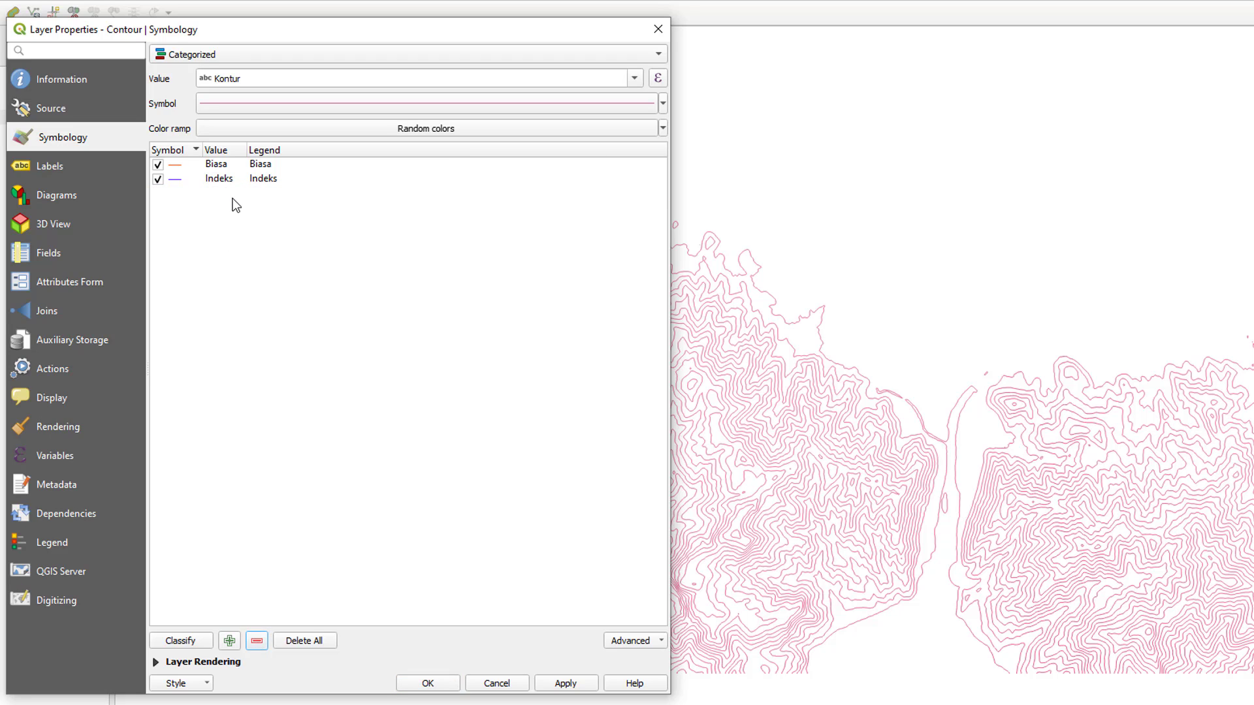
# Step: Set the Biasa category's line color to orange
pyautogui.click(221, 168)
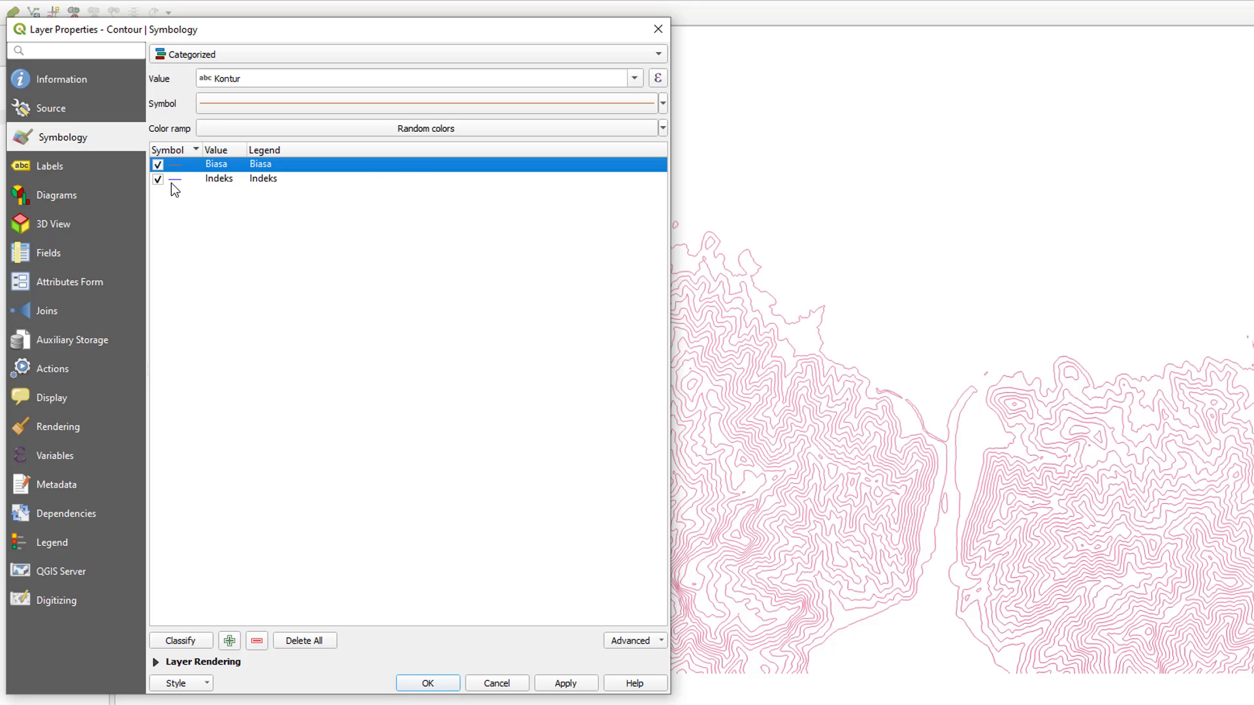
pyautogui.click(663, 103)
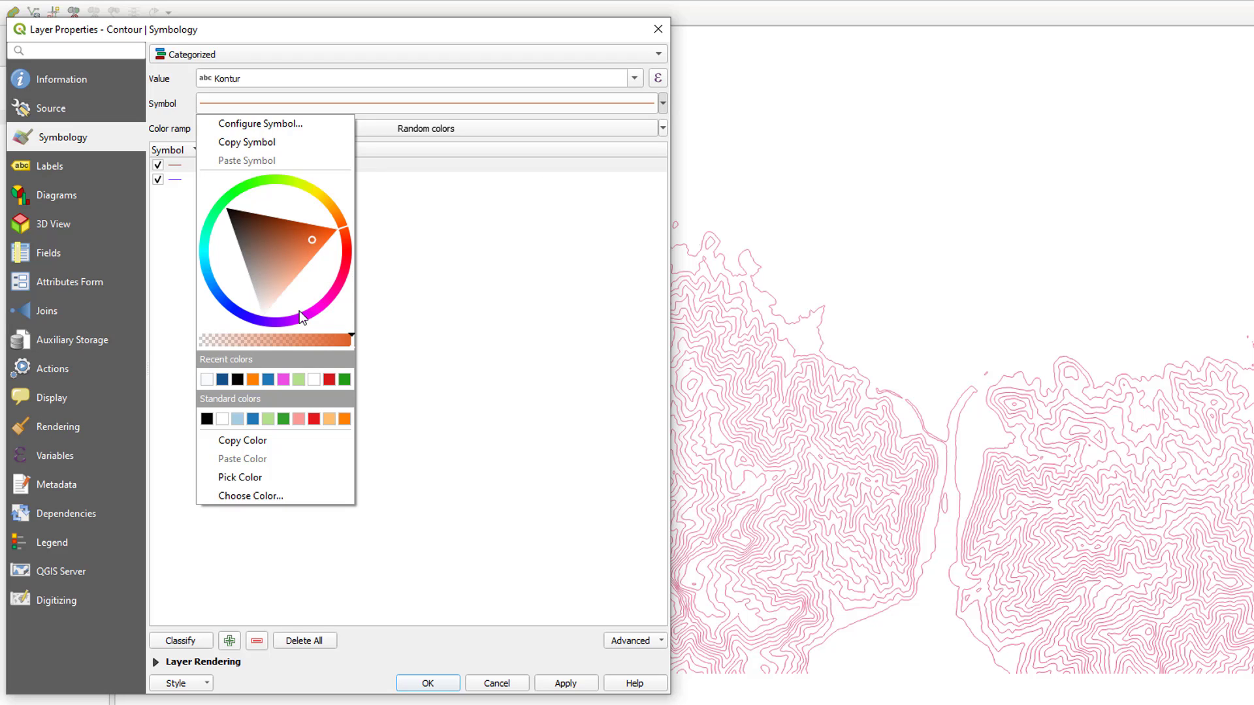
pyautogui.click(249, 380)
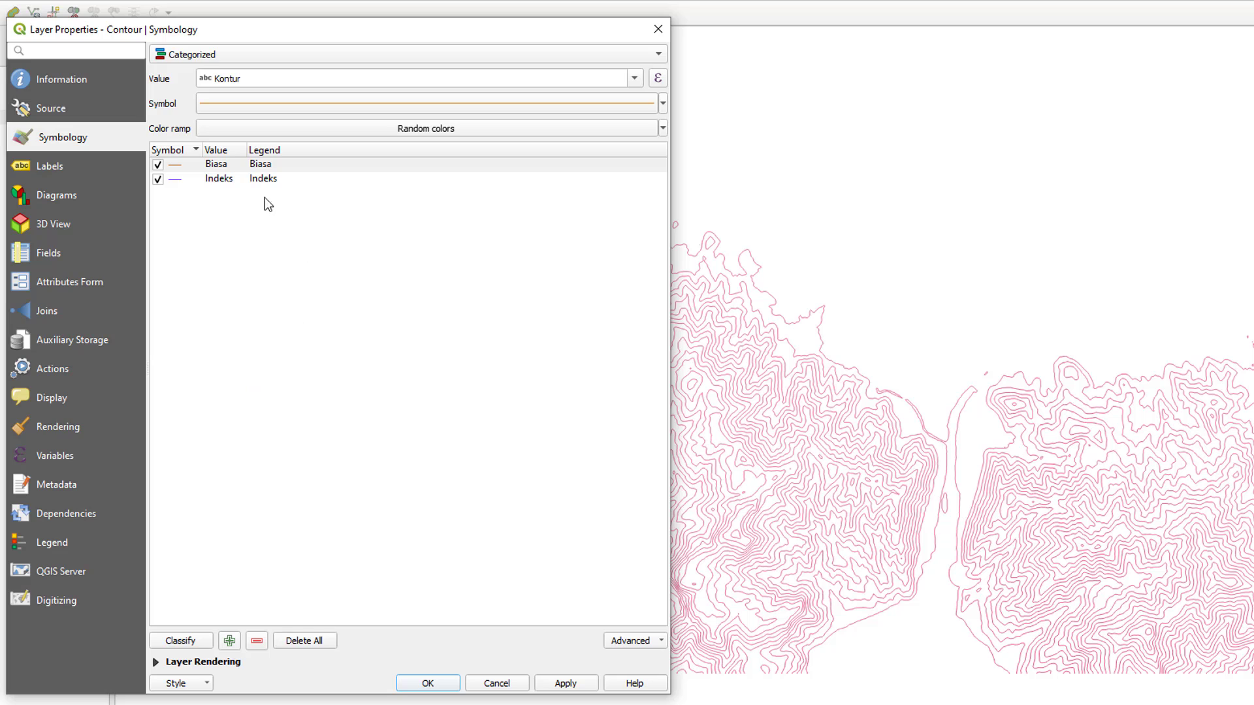
# Step: Change the Indeks category's line color to a dark orange-brown, starting from the standard orange
pyautogui.click(208, 180)
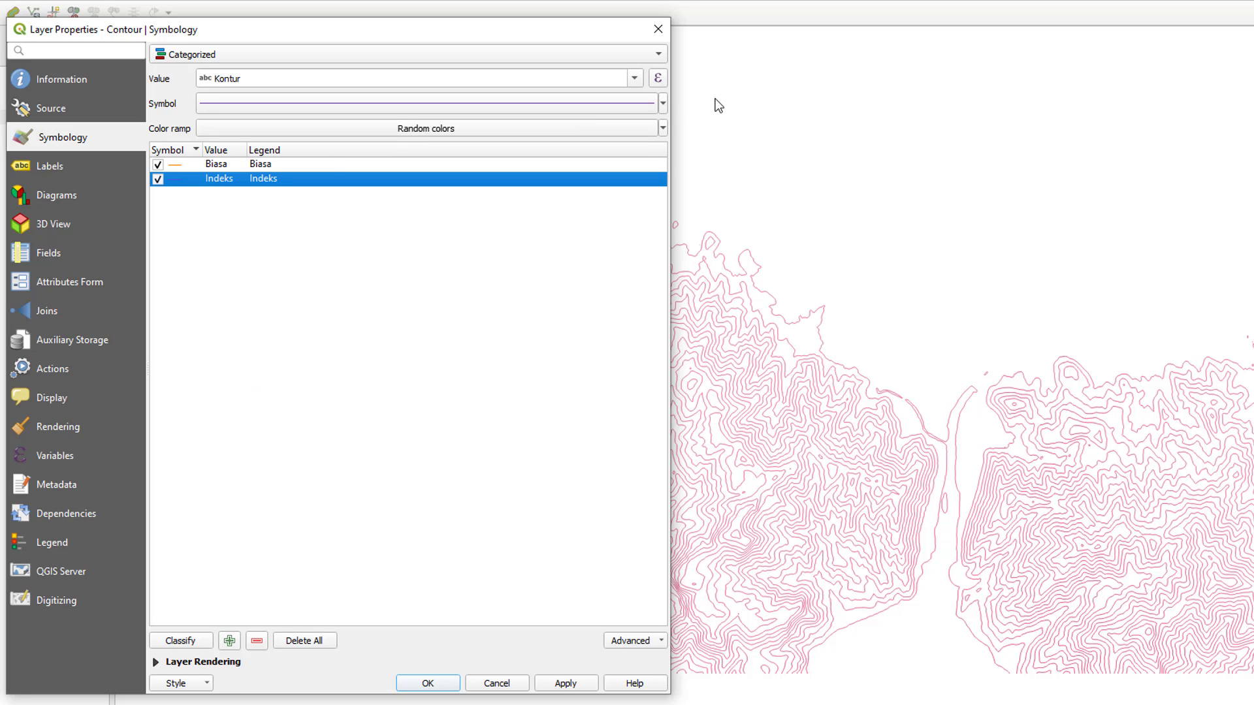
pyautogui.click(662, 104)
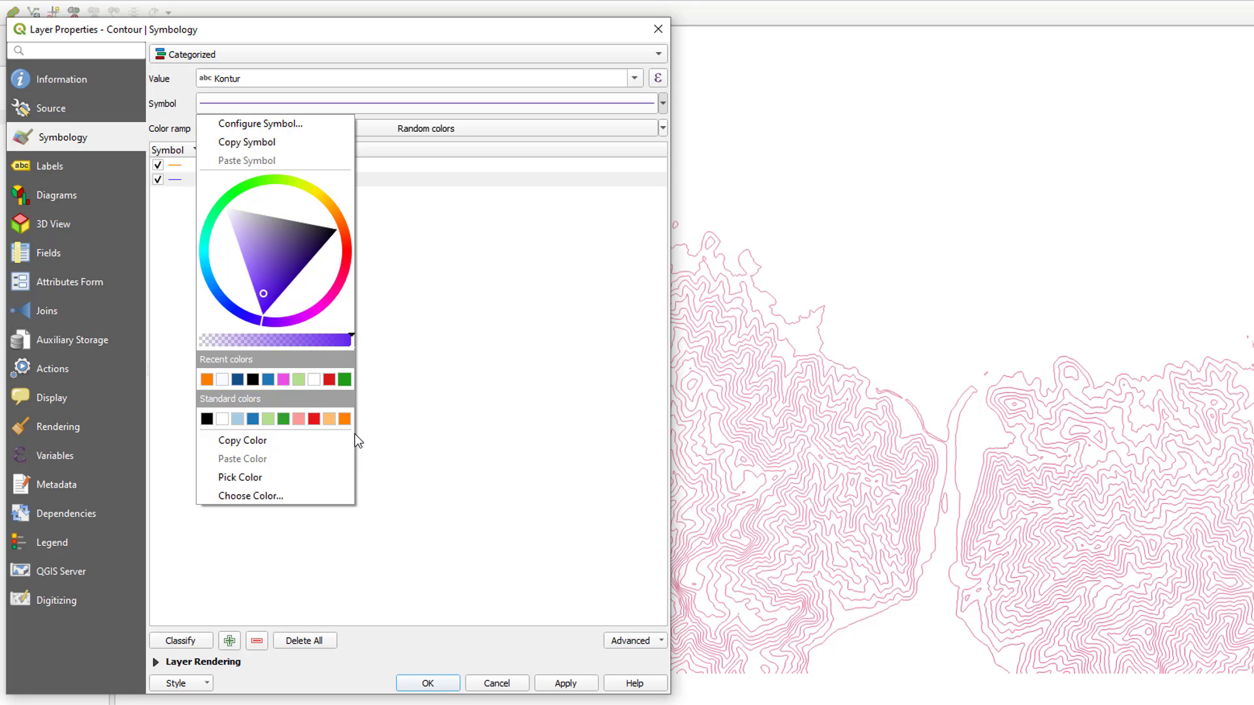
pyautogui.click(344, 419)
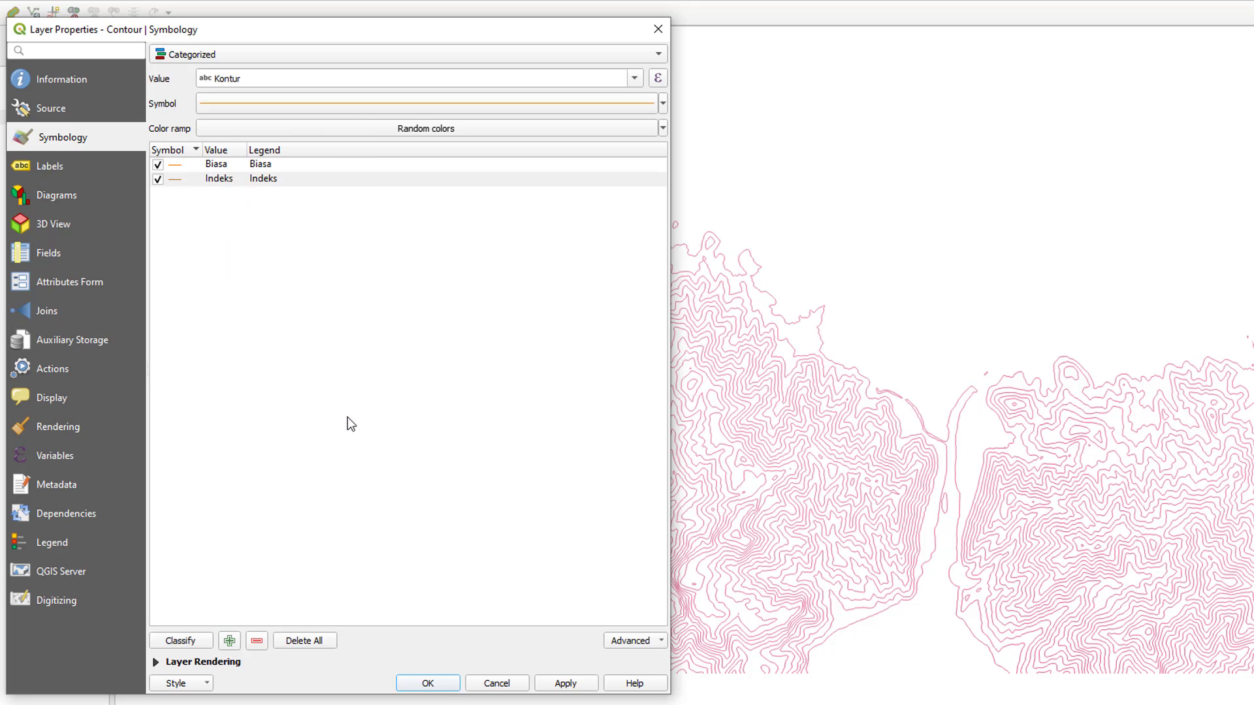
pyautogui.click(662, 104)
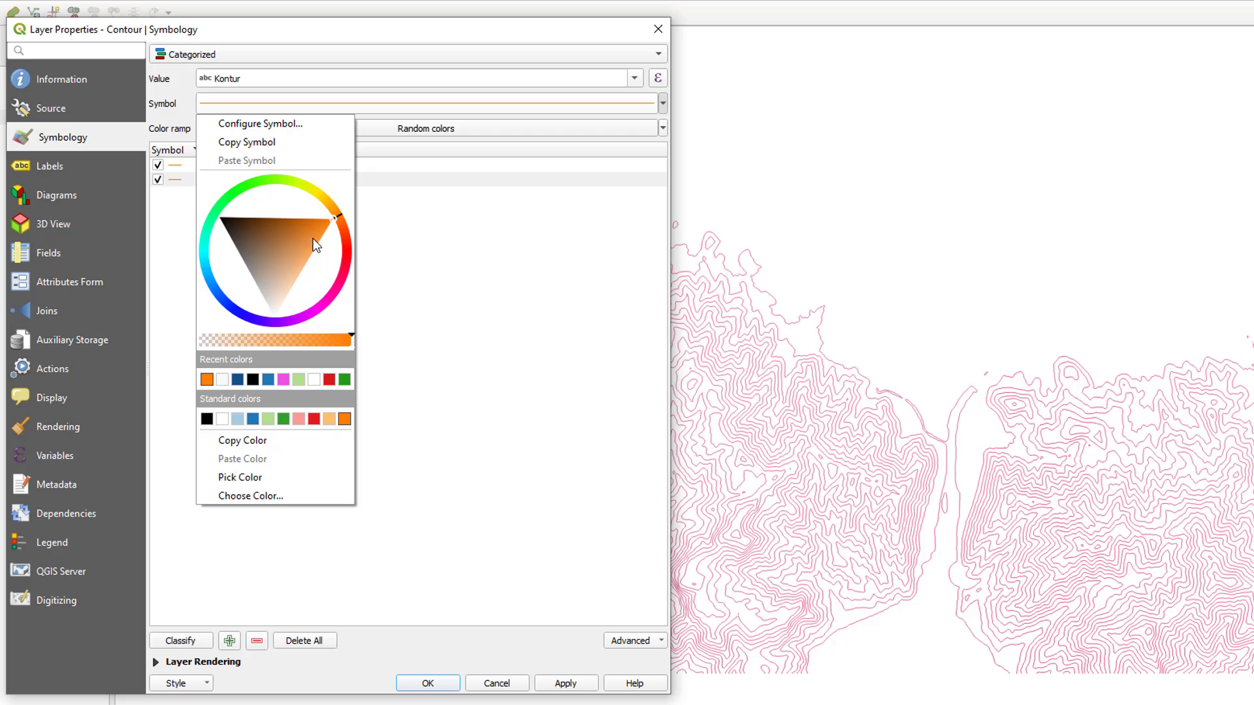
pyautogui.click(289, 235)
pyautogui.click(288, 244)
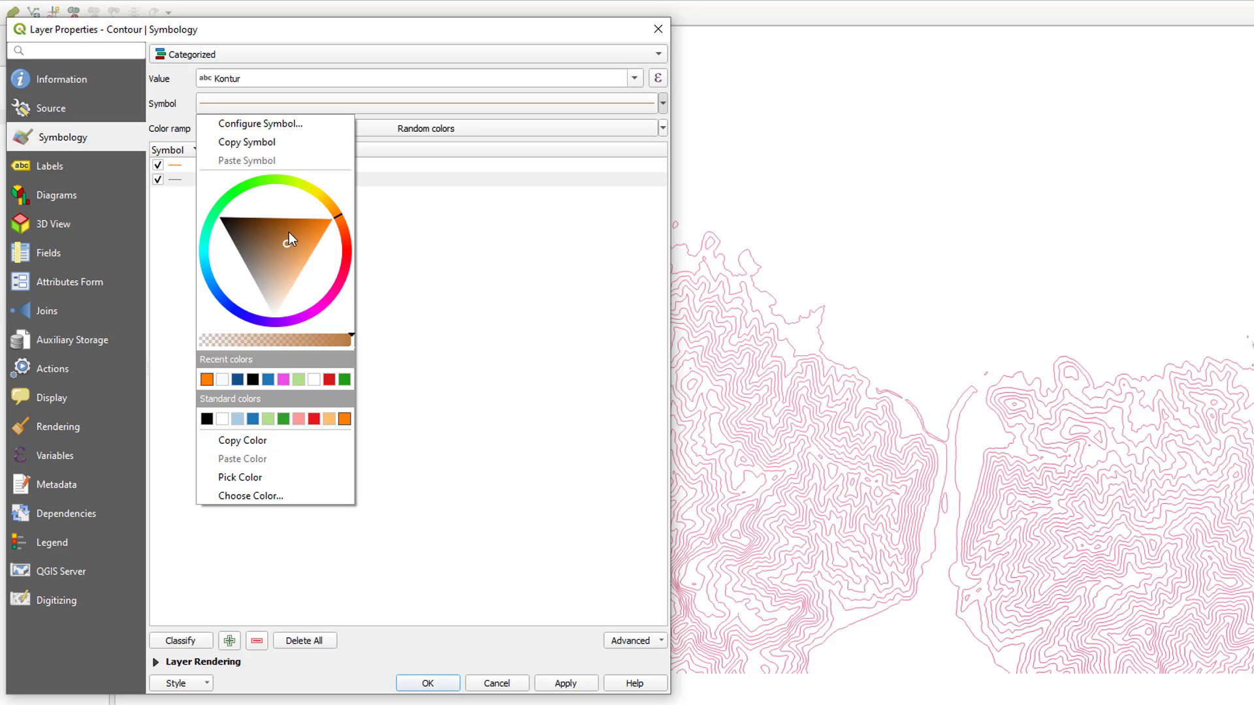
pyautogui.moveTo(288, 233); pyautogui.dragTo(292, 225)
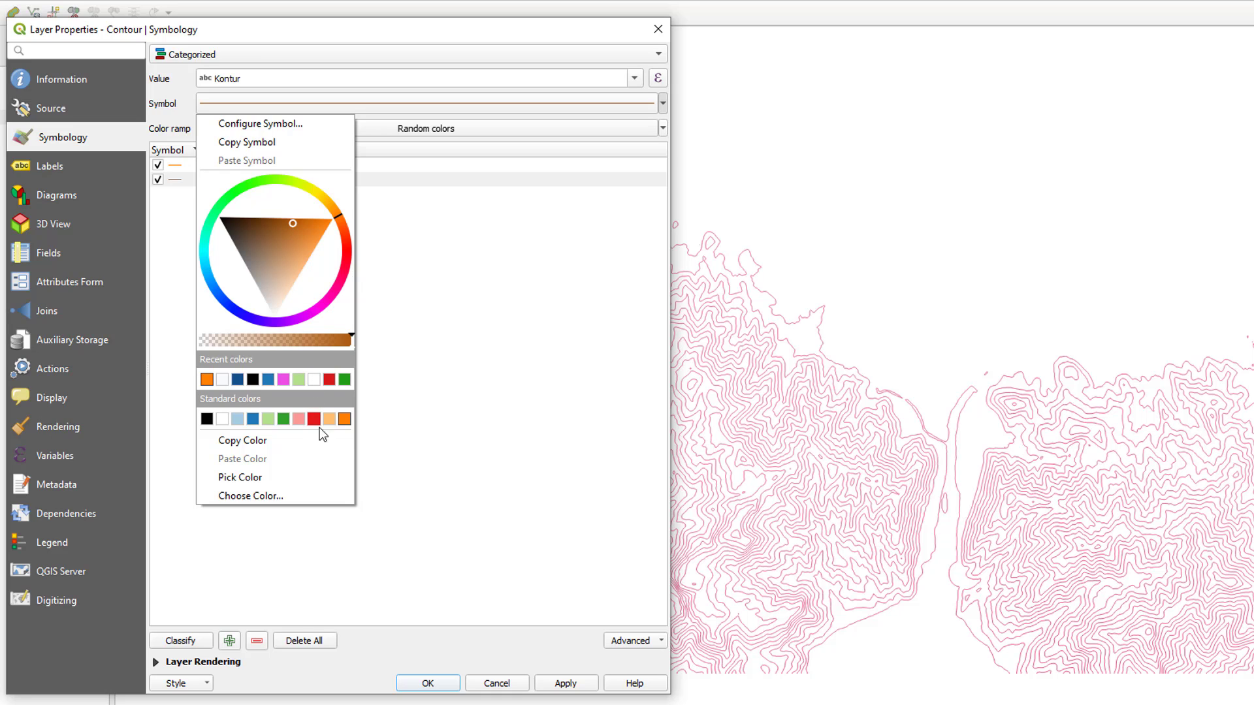
pyautogui.click(445, 340)
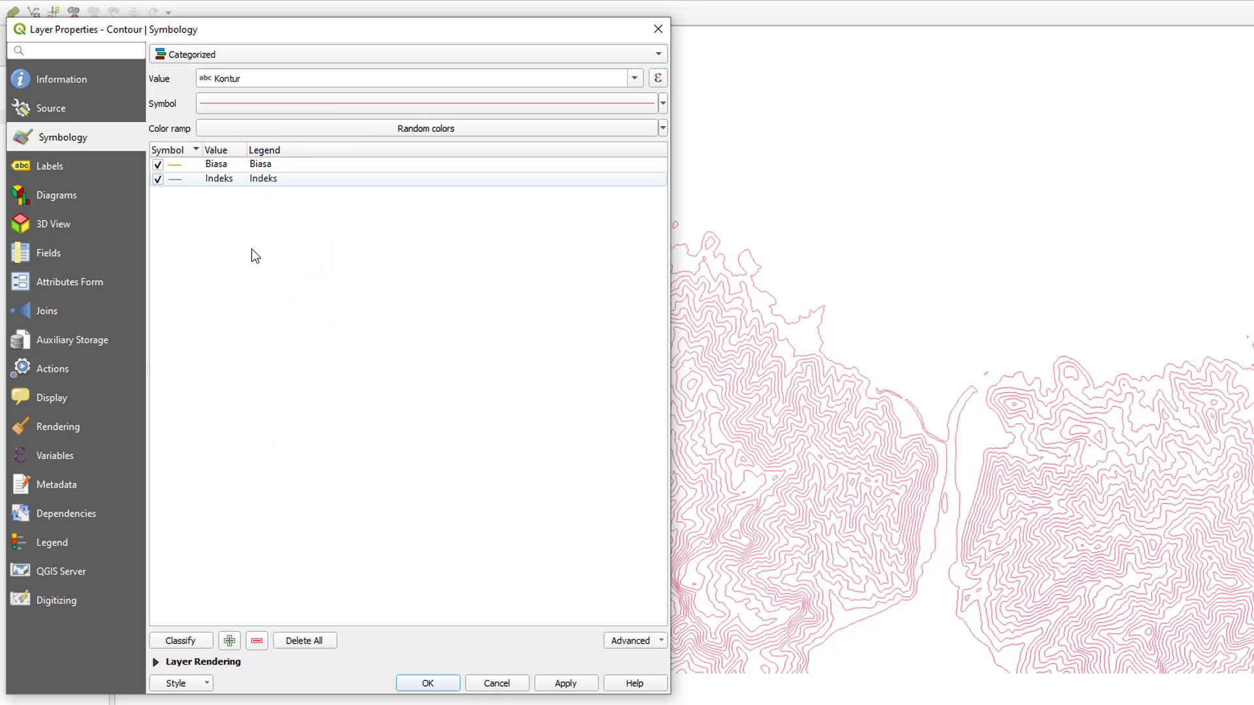
# Step: Set the Indeks line width to 0.46 mm and apply the categorized symbology to the map
pyautogui.click(179, 181)
pyautogui.doubleClick(179, 179)
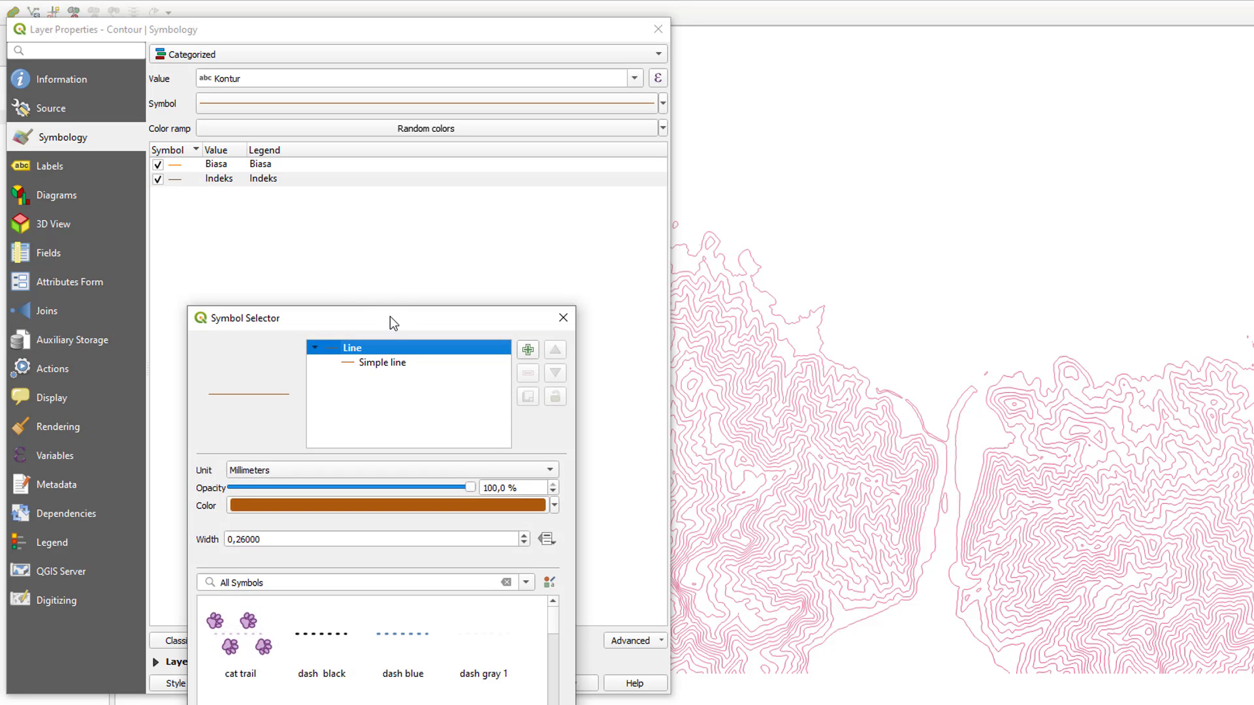
pyautogui.moveTo(412, 318); pyautogui.dragTo(422, 68)
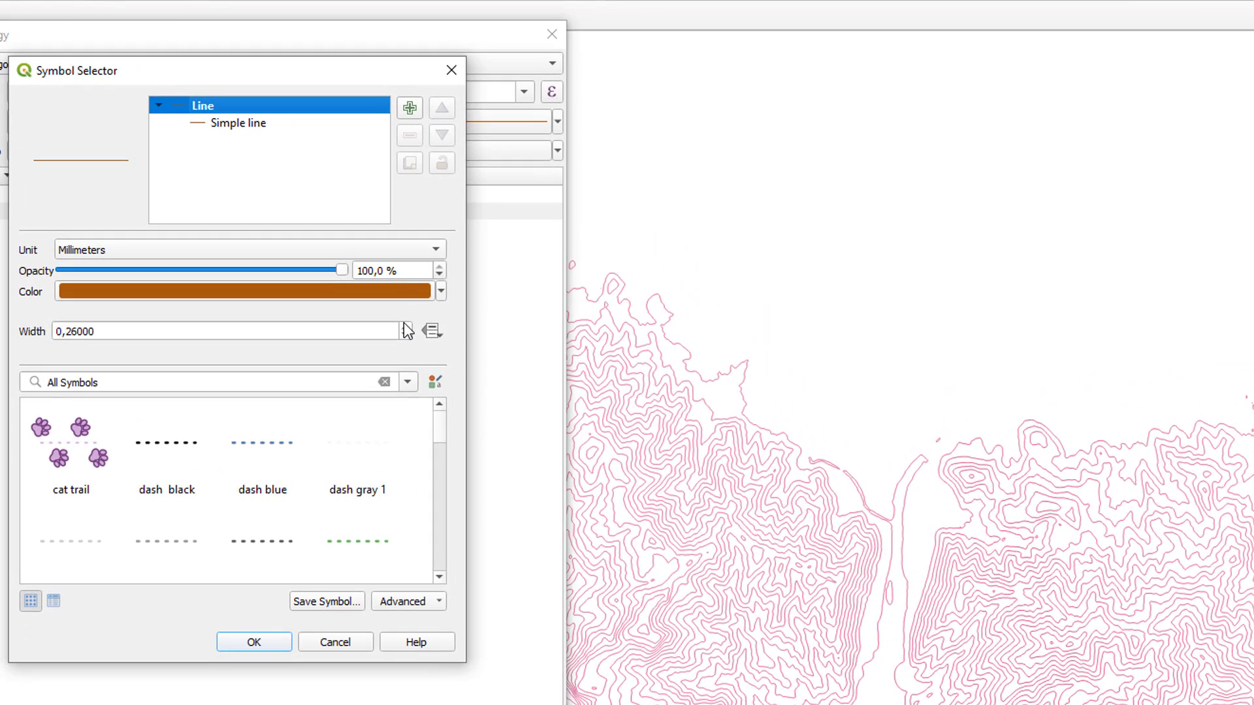
pyautogui.click(406, 326)
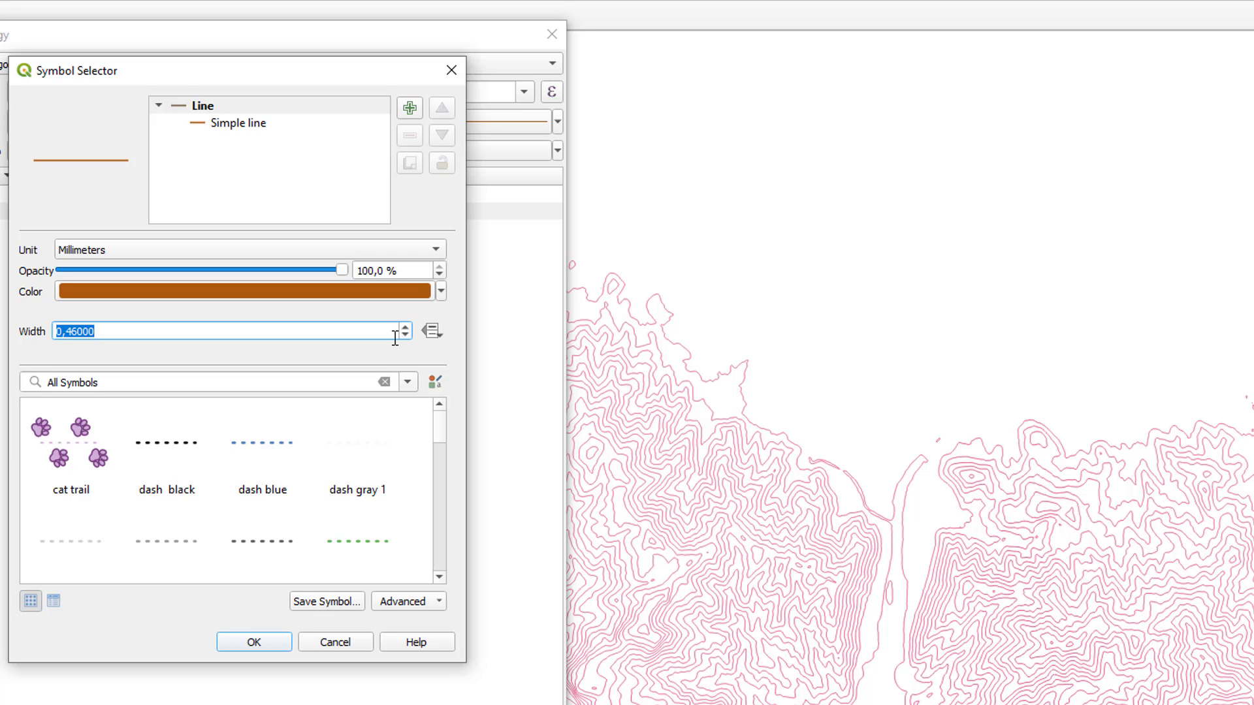
pyautogui.click(269, 646)
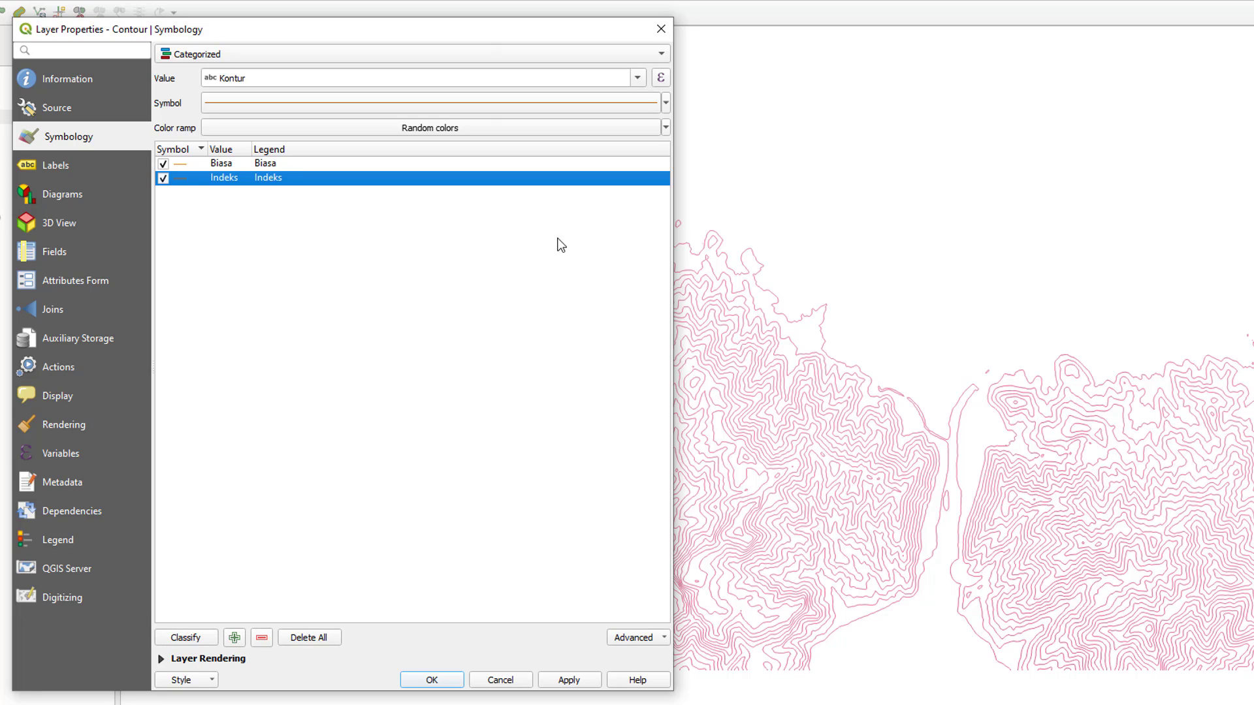
pyautogui.click(575, 681)
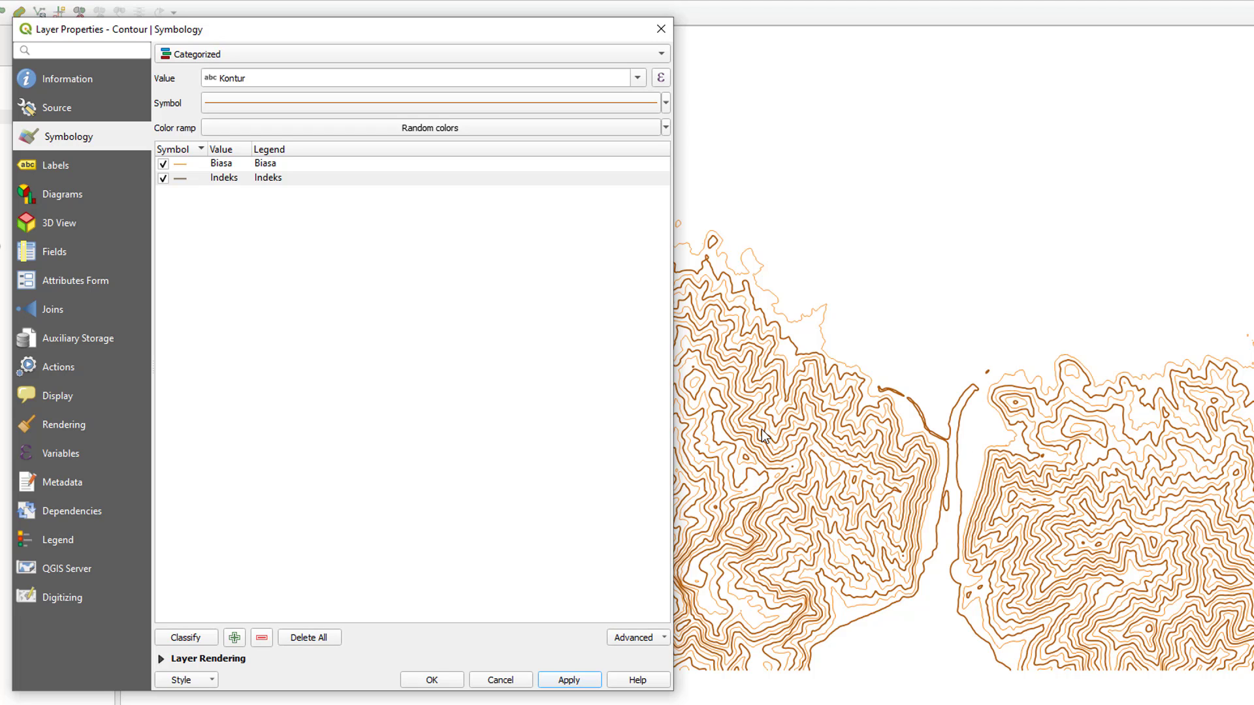
# Step: Set the Contour layer's labels to Rule-based labeling and add a new label rule
pyautogui.click(74, 165)
pyautogui.click(247, 52)
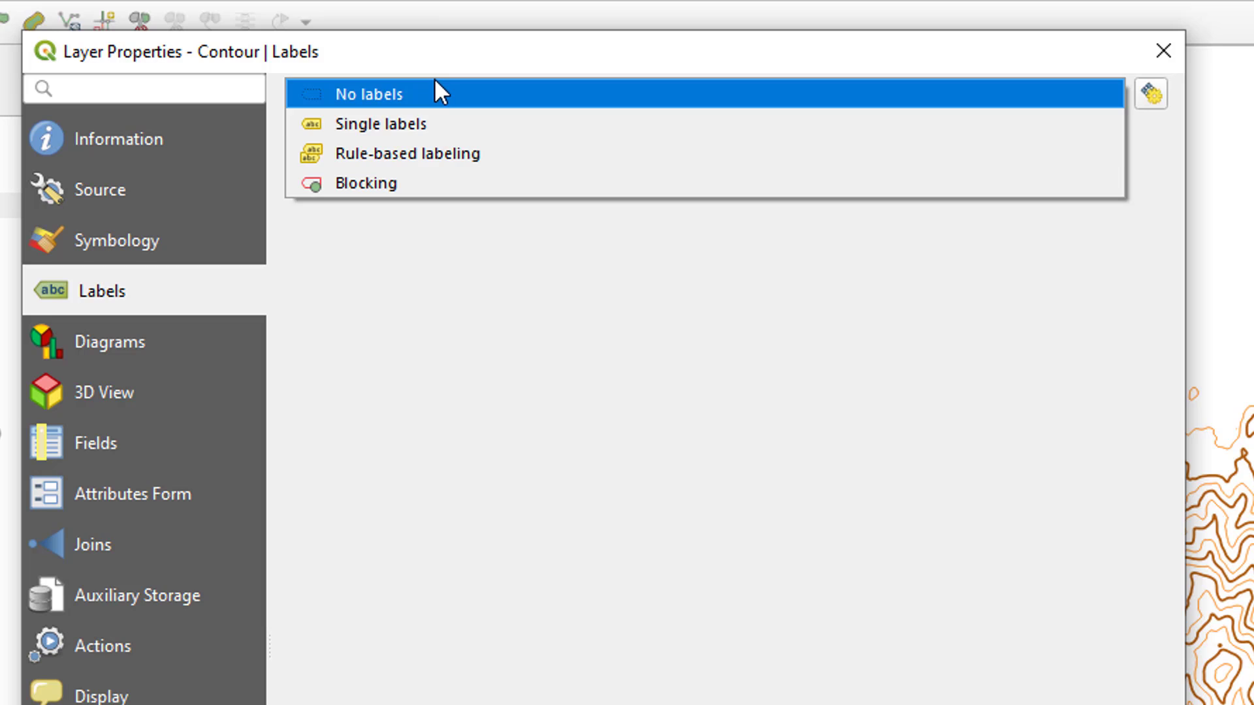
pyautogui.click(436, 153)
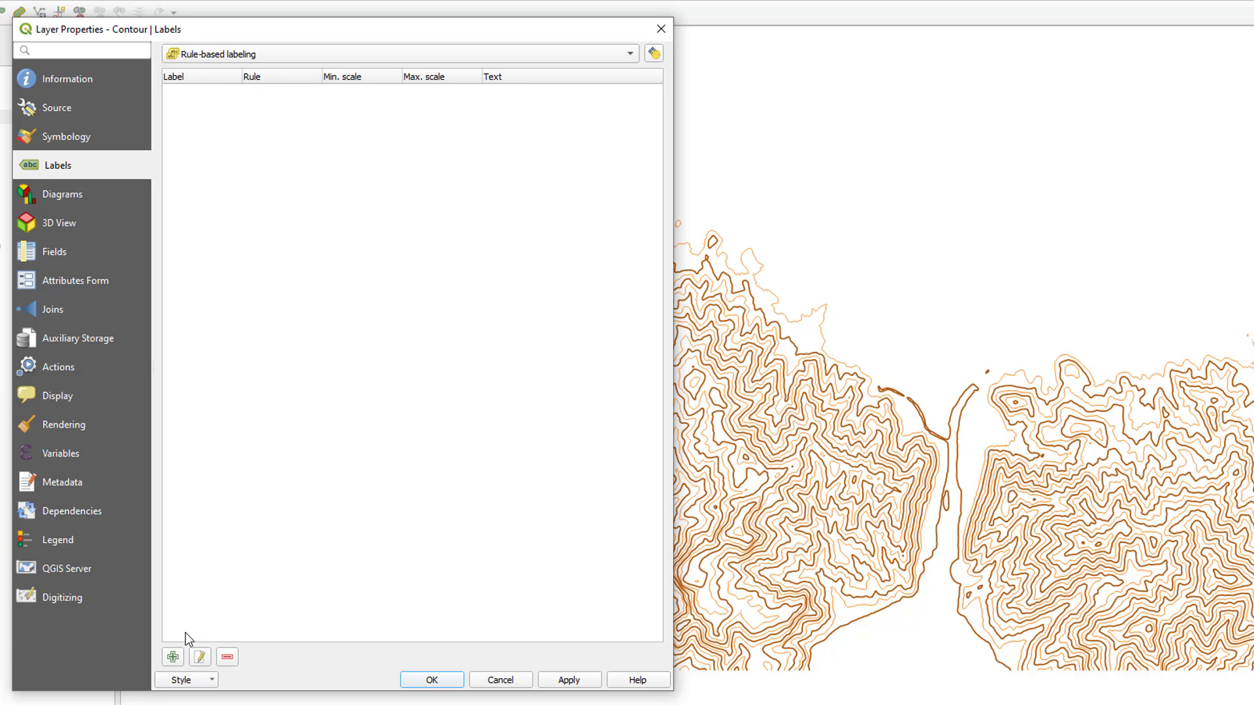
pyautogui.click(173, 660)
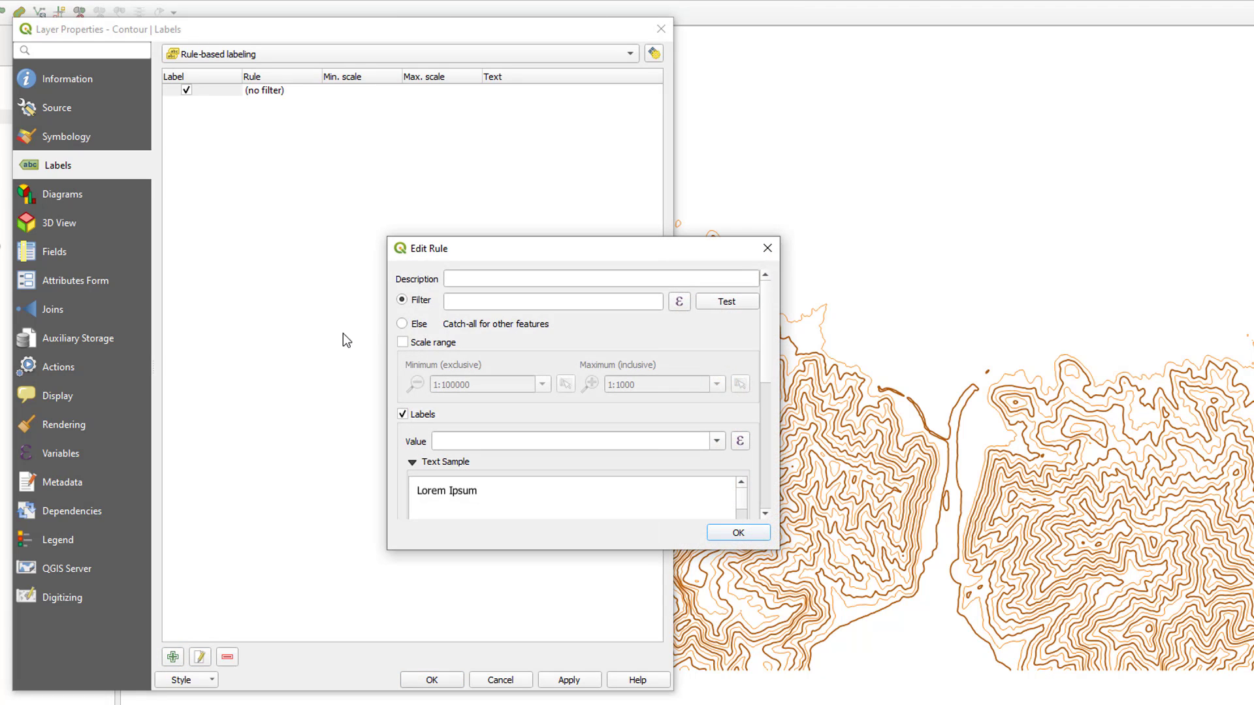
pyautogui.click(520, 278)
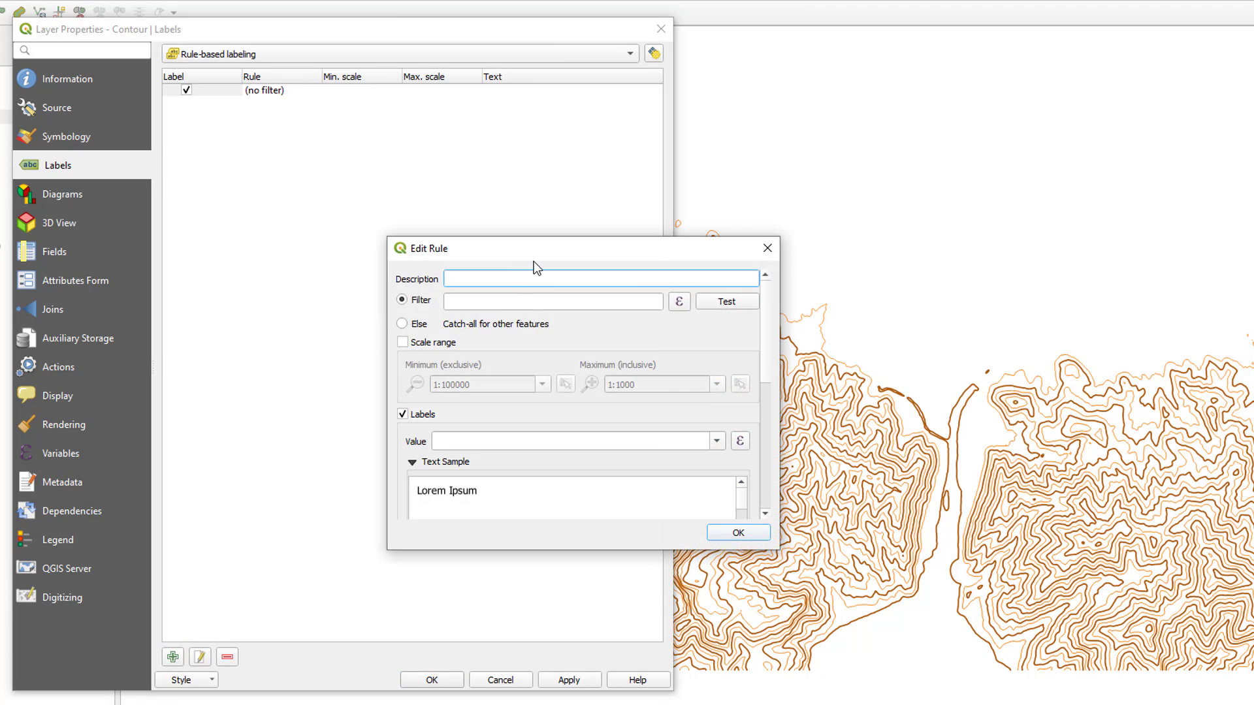
# Step: Start building the new label rule's filter expression with the Kontur field
pyautogui.click(677, 303)
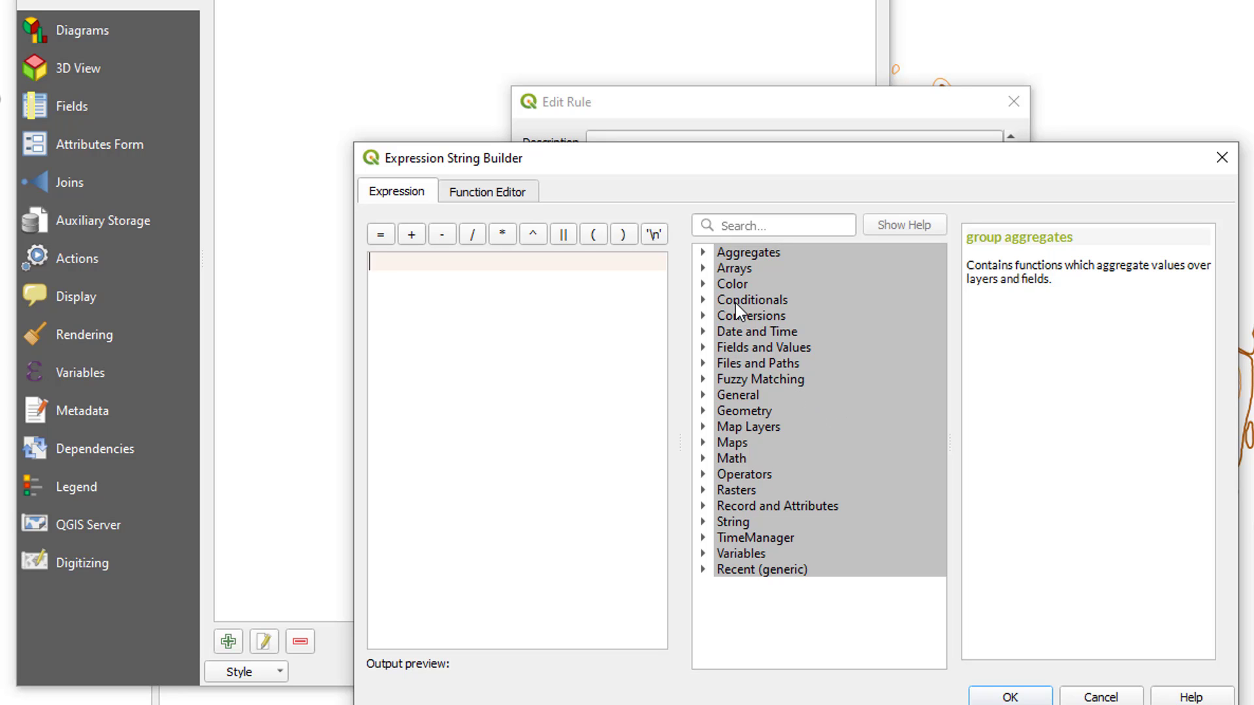
pyautogui.click(703, 348)
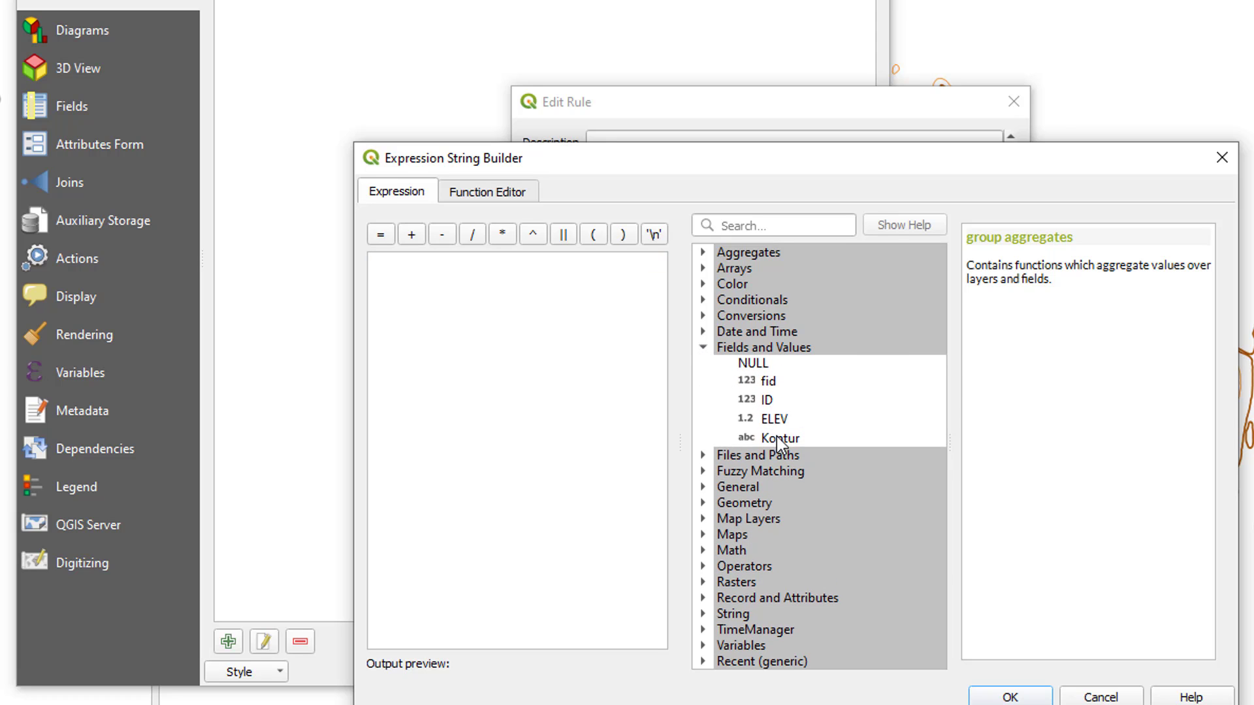
pyautogui.doubleClick(777, 436)
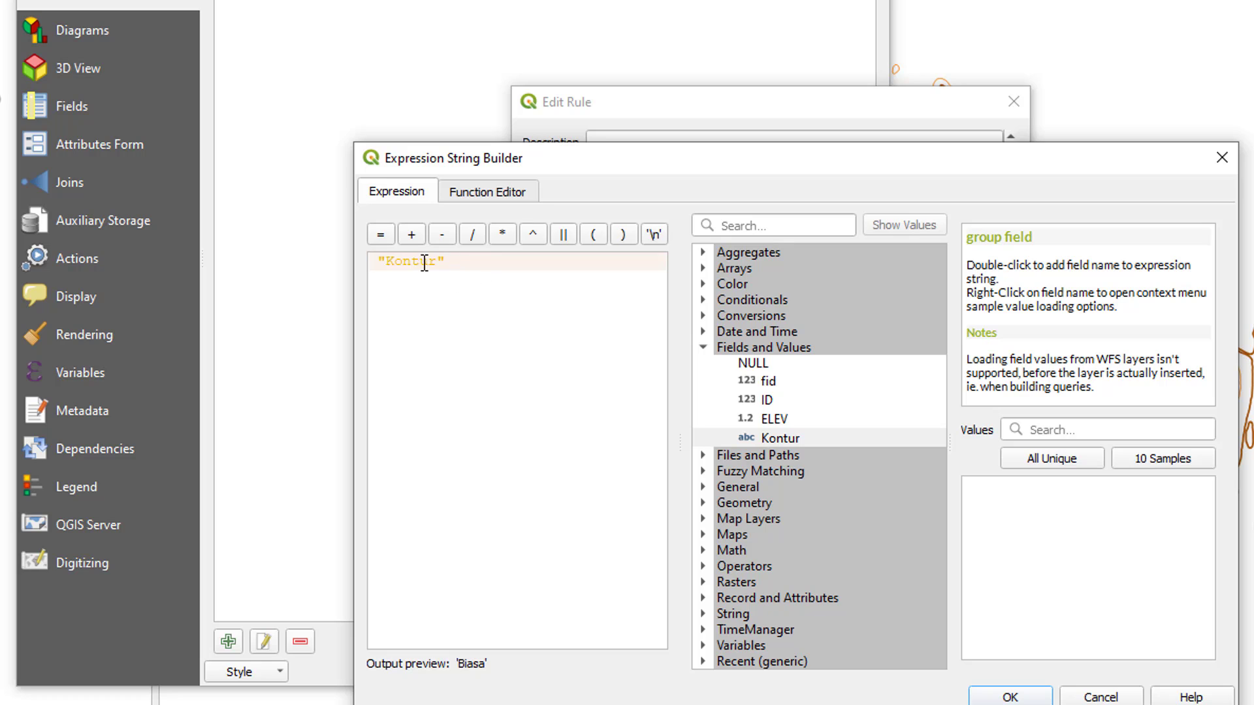
pyautogui.click(379, 236)
pyautogui.click(379, 237)
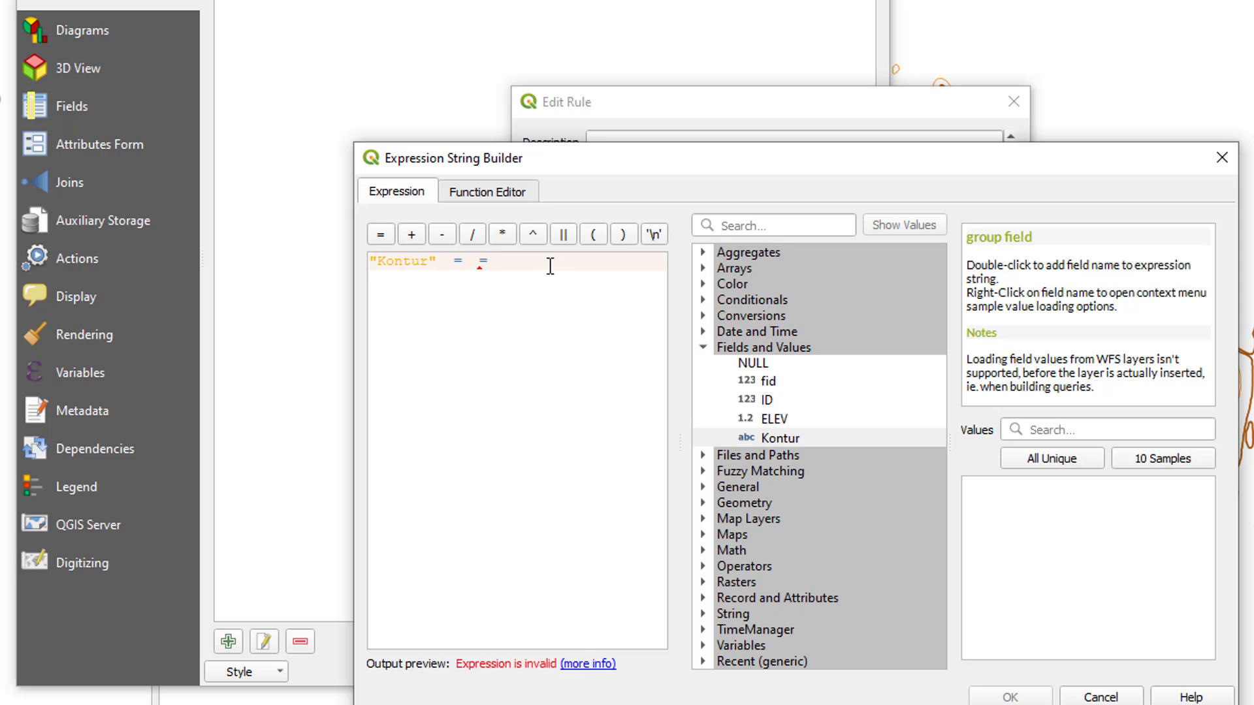
pyautogui.press('BackSpace')
pyautogui.press('BackSpace')
pyautogui.press('BackSpace')
pyautogui.press('BackSpace')
pyautogui.press('BackSpace')
pyautogui.press('BackSpace')
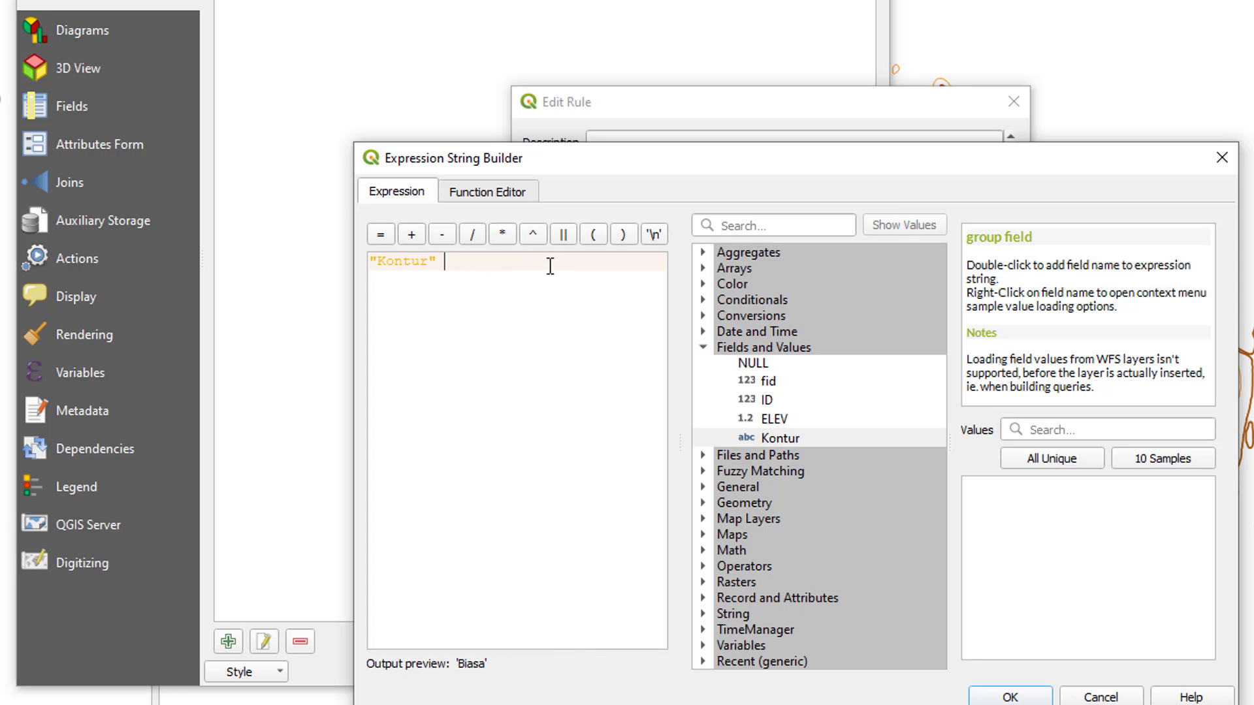
# Step: Complete the rule's filter expression as "Kontur" = 'Indeks', taking Indeks from the field's unique values, and accept it
pyautogui.click(380, 236)
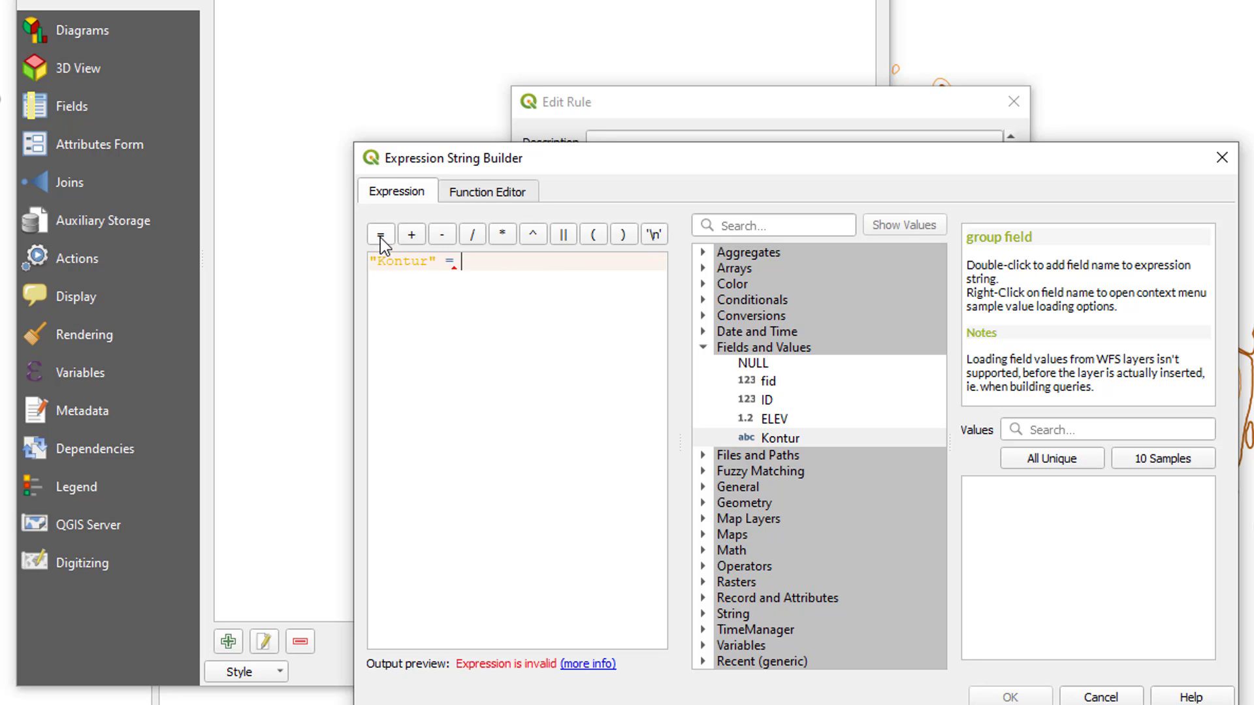
pyautogui.click(1044, 459)
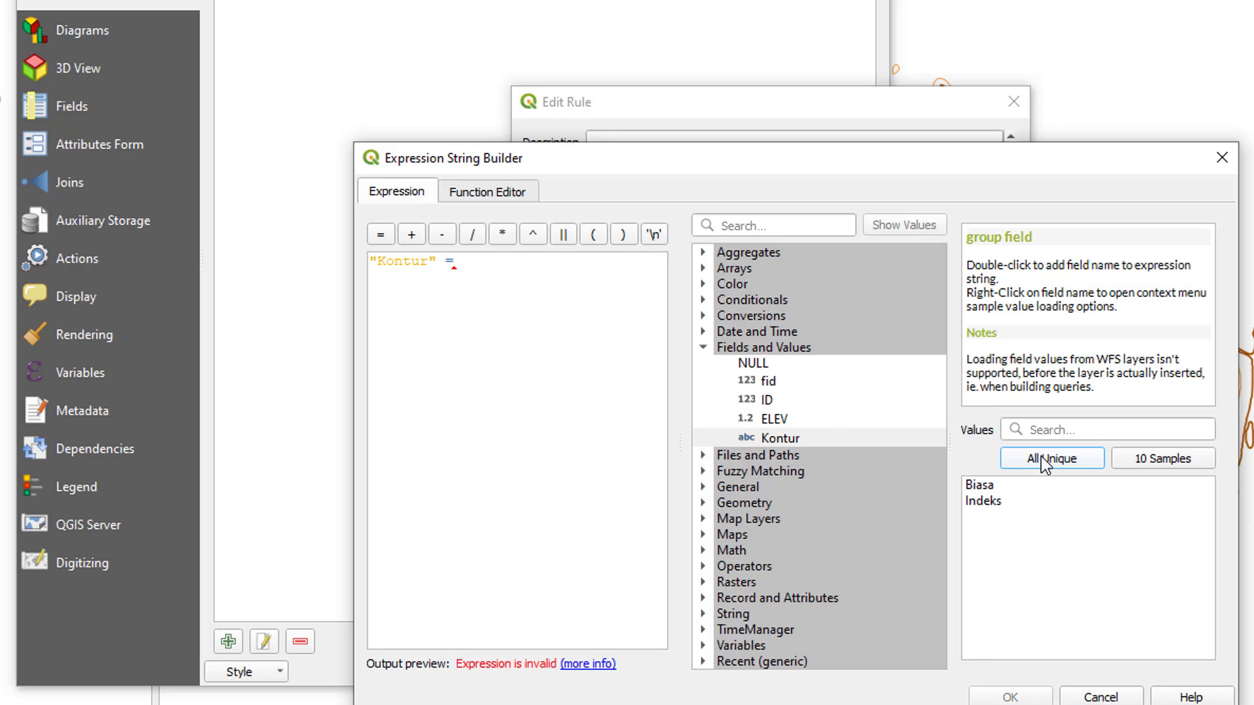
pyautogui.doubleClick(983, 501)
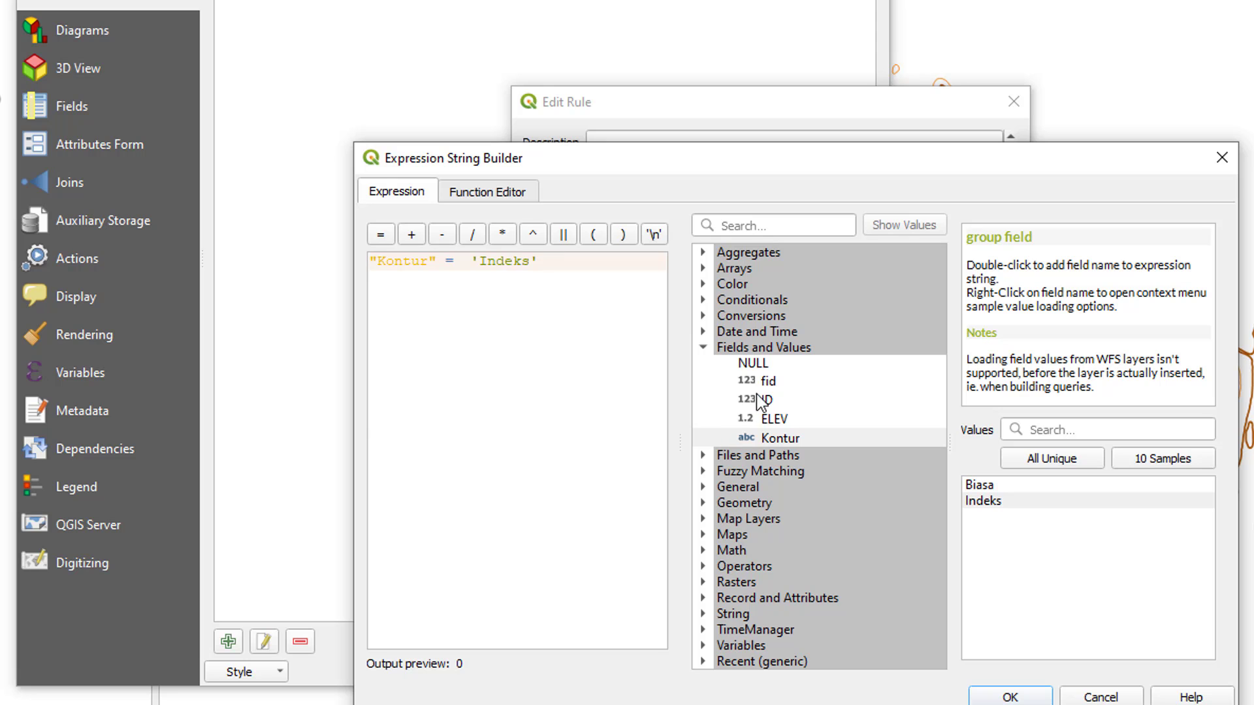
pyautogui.click(1010, 697)
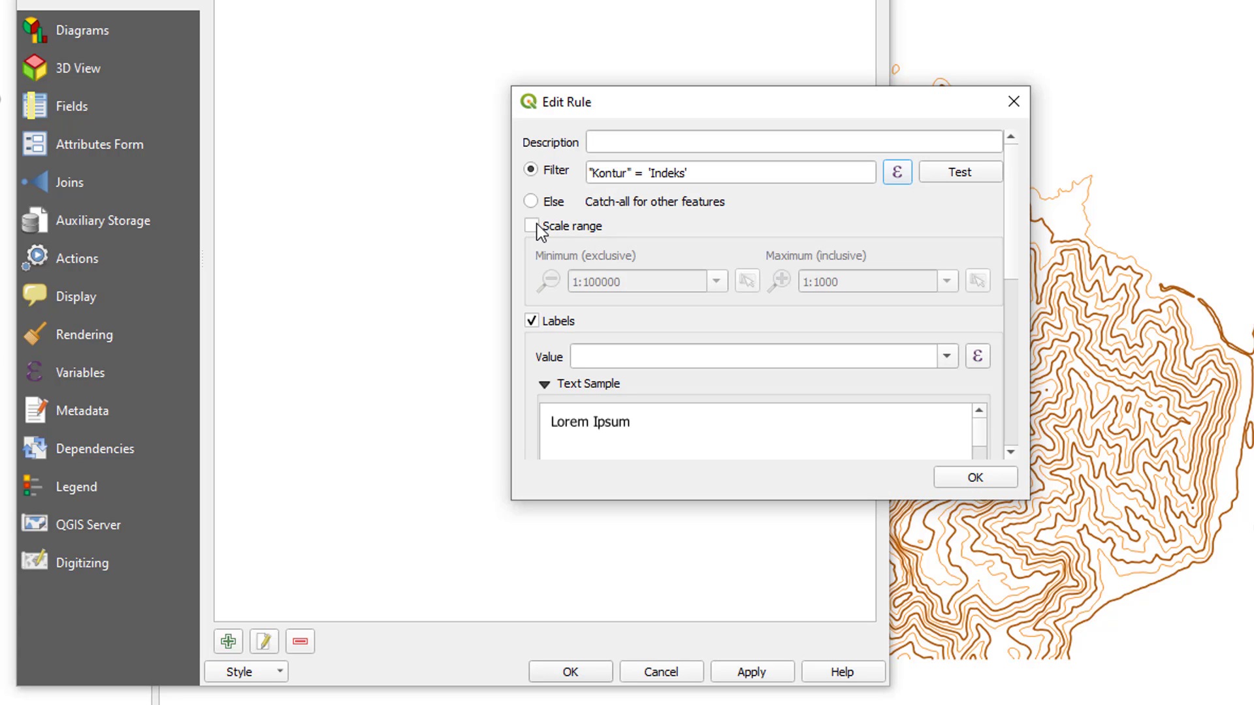
# Step: Use the ELEV field as the Indeks rule's label value, save the rule, and apply the labels to the map
pyautogui.click(946, 356)
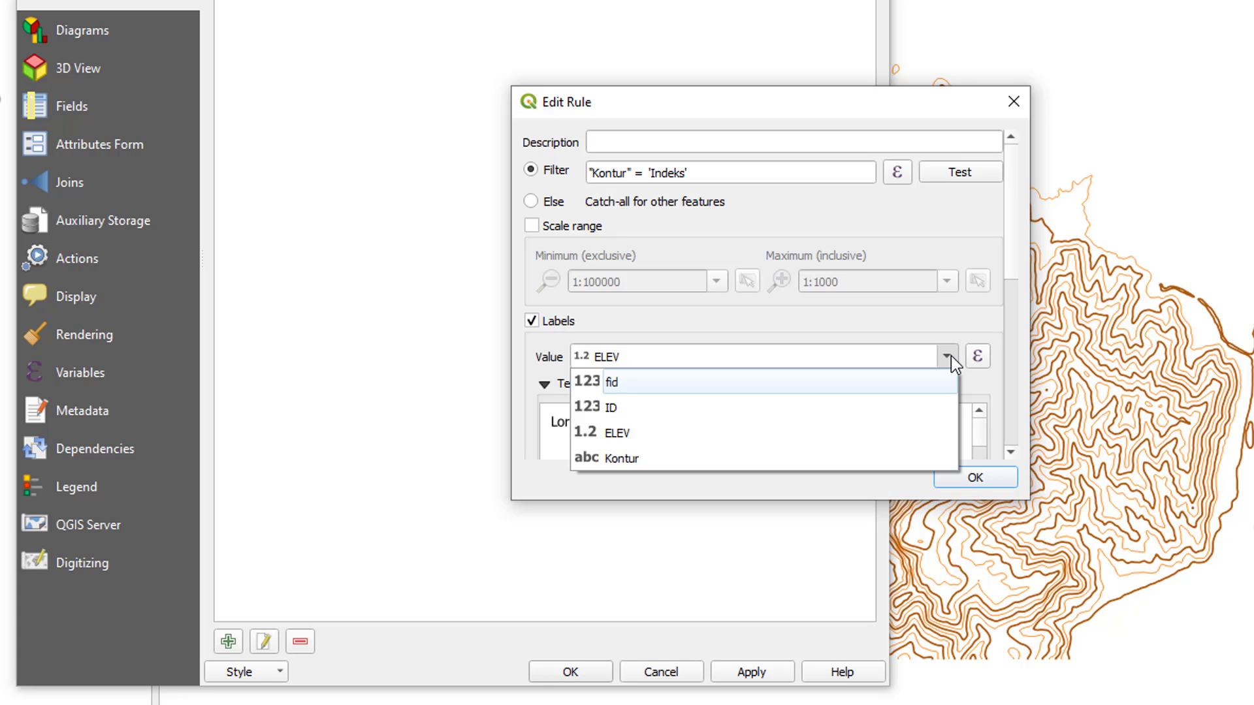
pyautogui.click(599, 428)
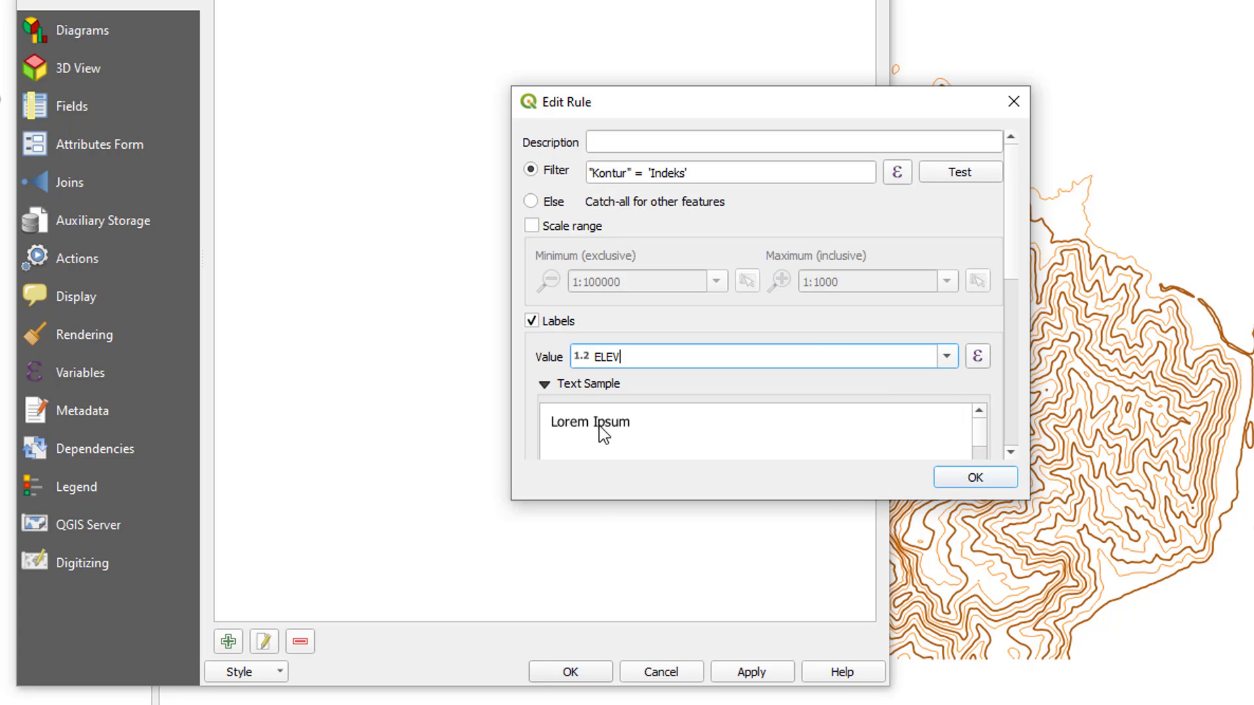
pyautogui.scroll(-10, 1006, 271)
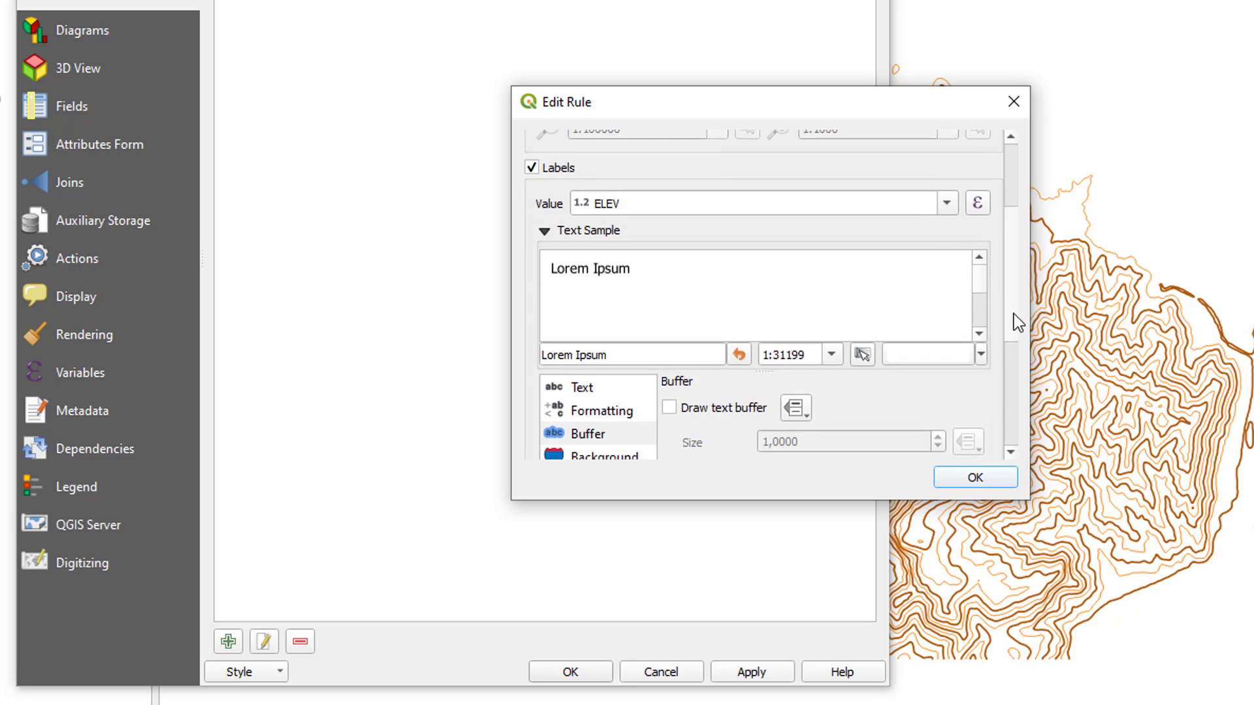
pyautogui.scroll(-1, 1020, 405)
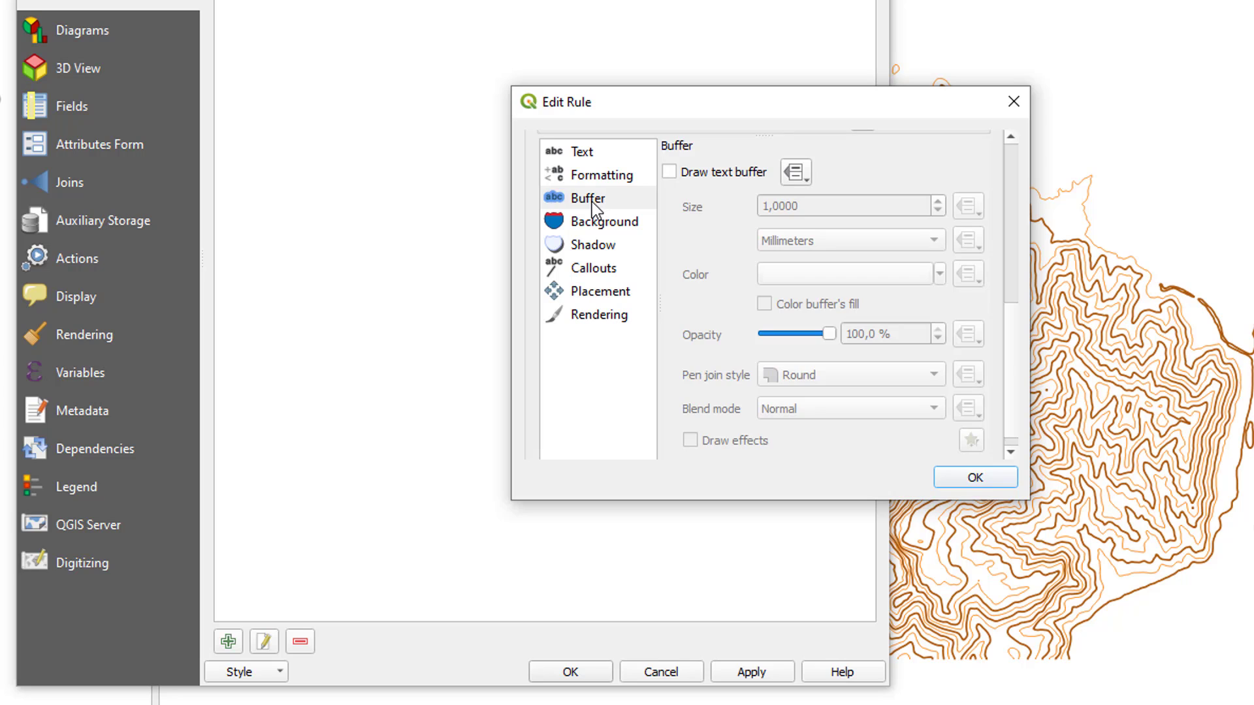
pyautogui.click(583, 153)
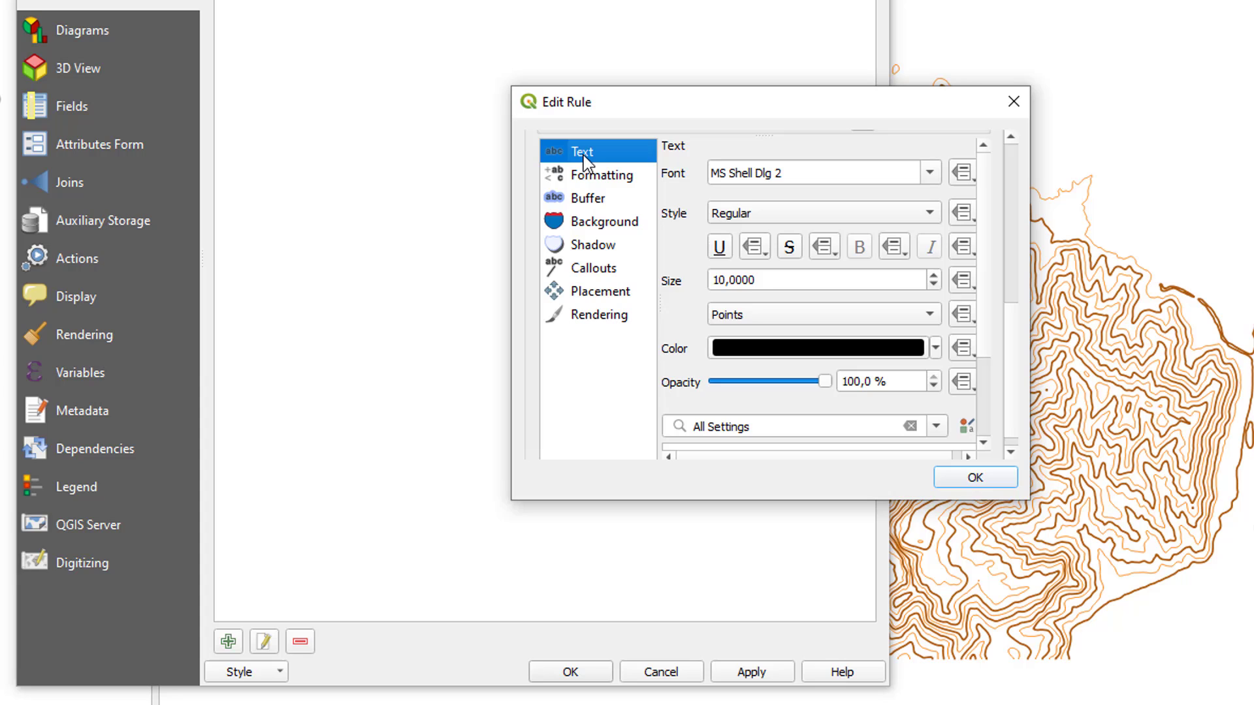
pyautogui.click(587, 190)
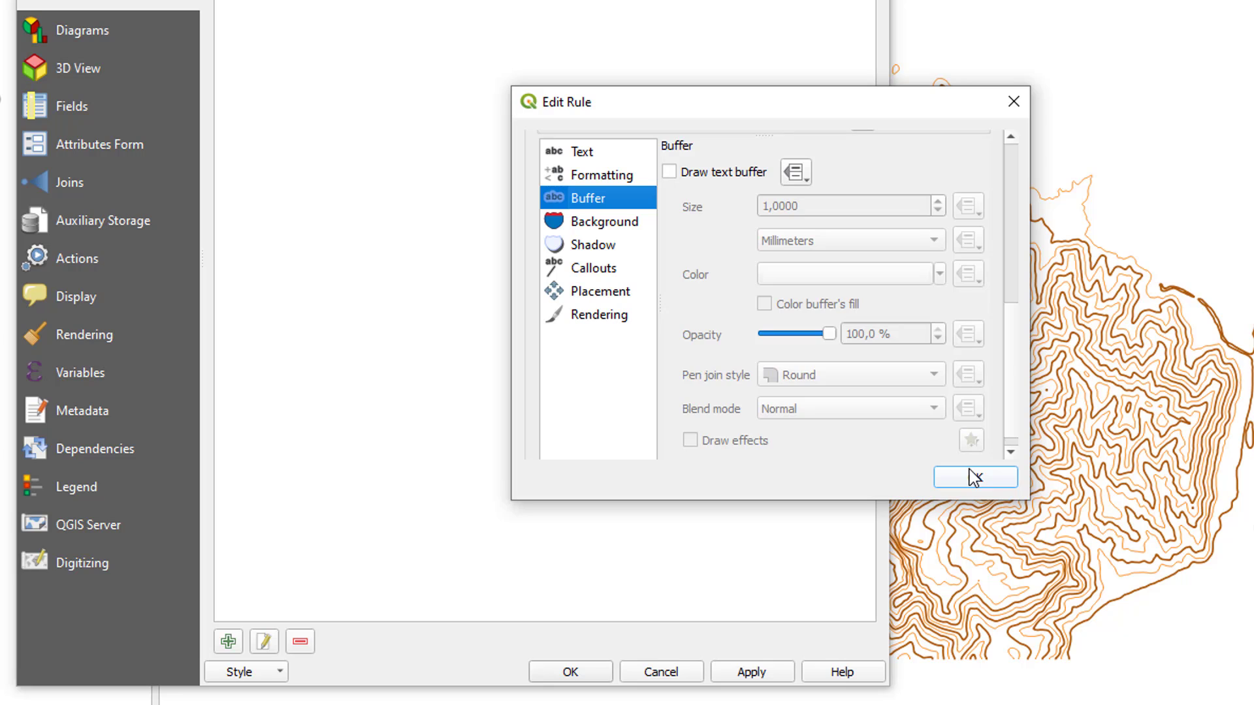
pyautogui.click(969, 469)
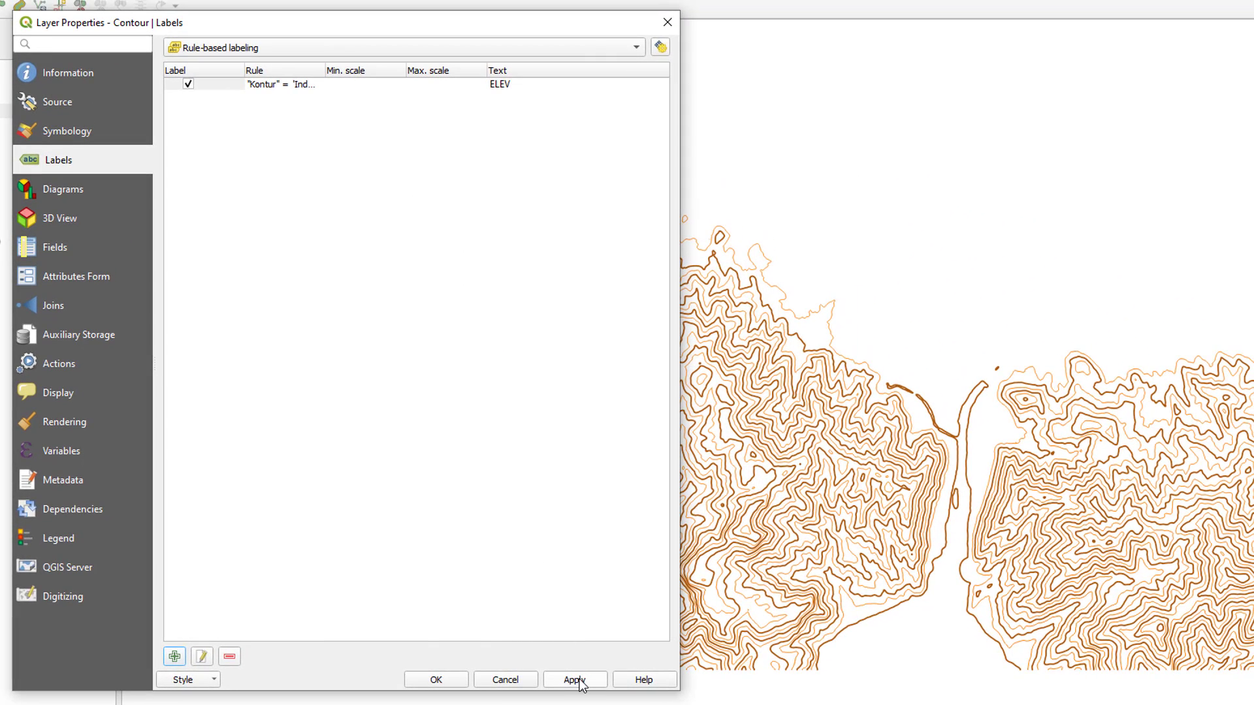
pyautogui.click(590, 678)
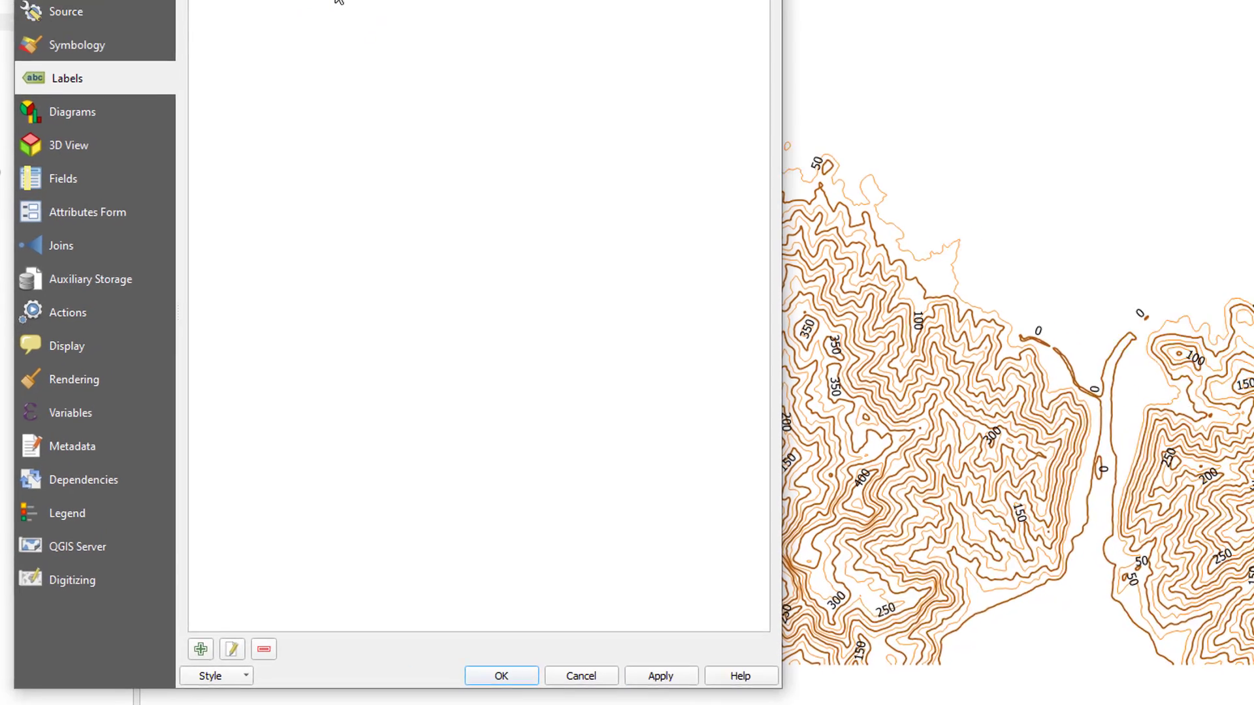
# Step: Reopen the Indeks label rule and turn on its text buffer
pyautogui.doubleClick(294, 89)
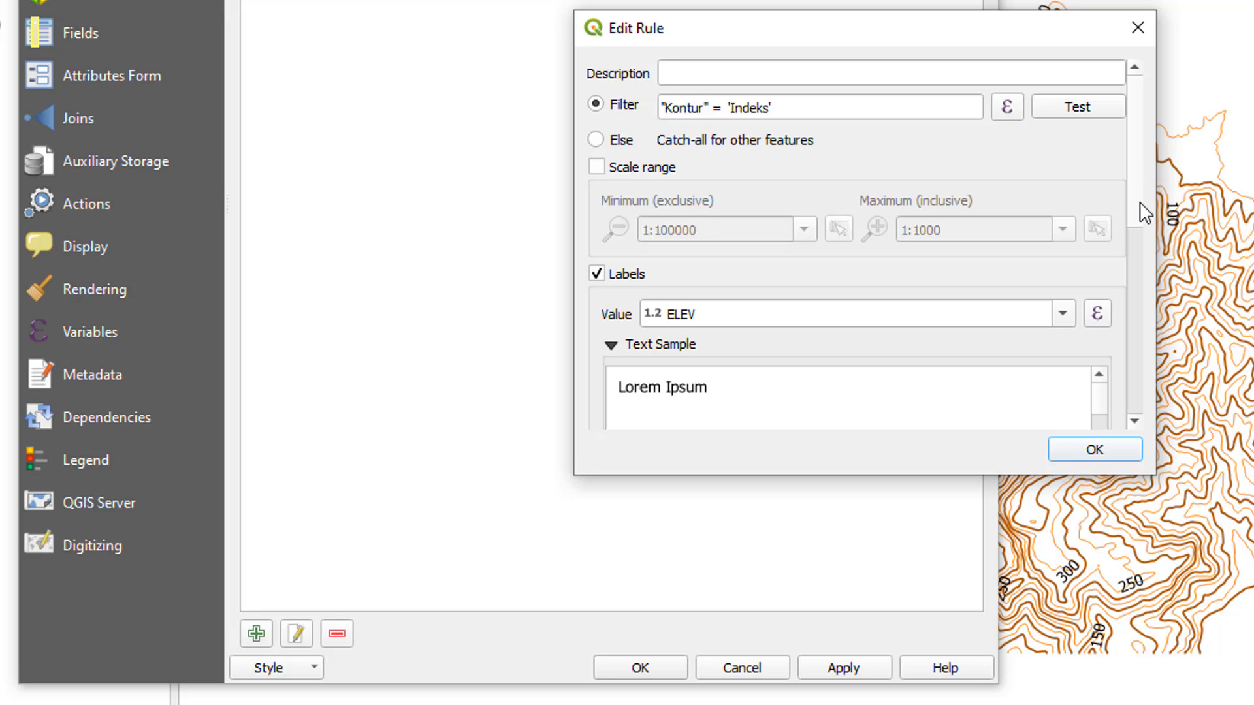
pyautogui.scroll(-9, 1149, 215)
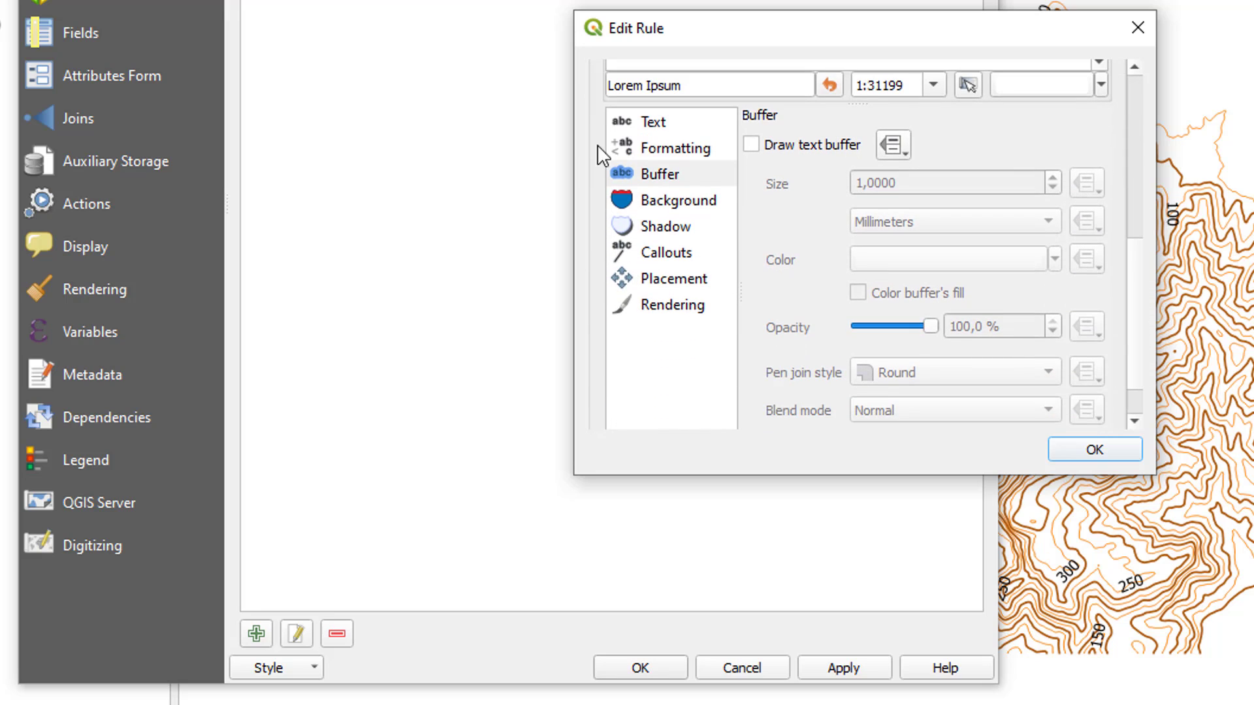
pyautogui.click(654, 124)
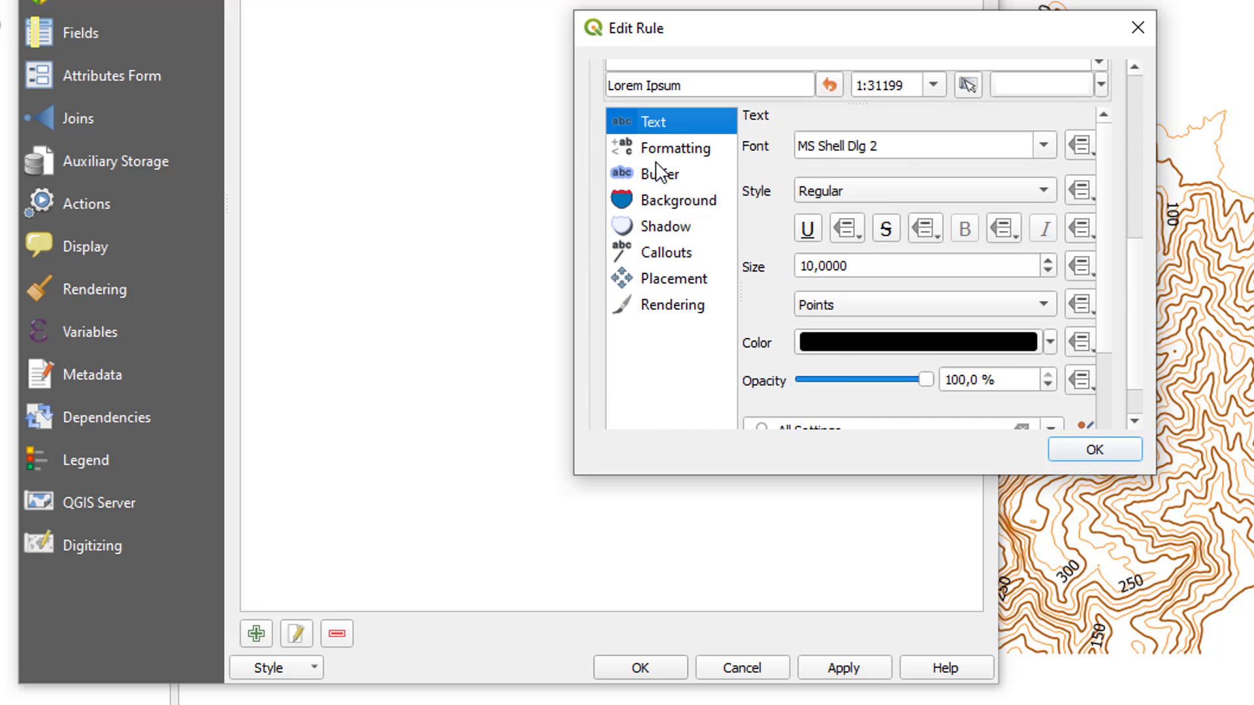
pyautogui.click(661, 171)
pyautogui.click(750, 145)
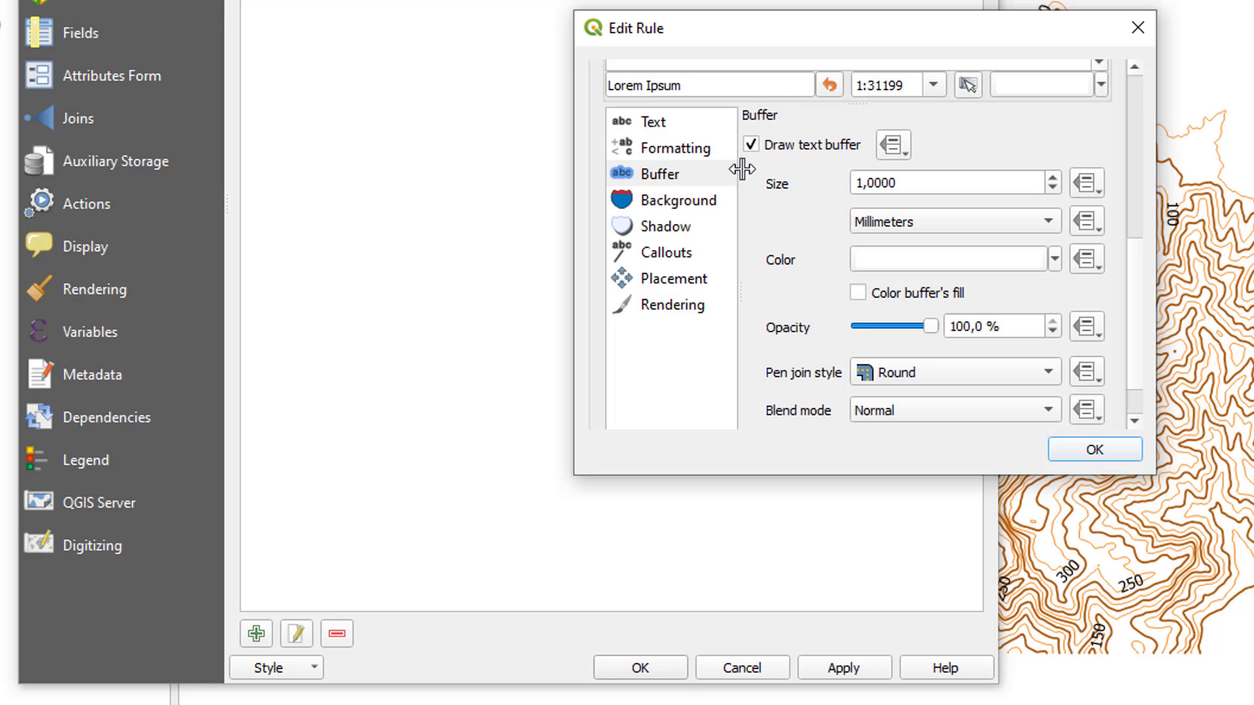
# Step: Set the Indeks label placement to Curved with only the On line position allowed, and apply the updated rule to the map
pyautogui.click(666, 252)
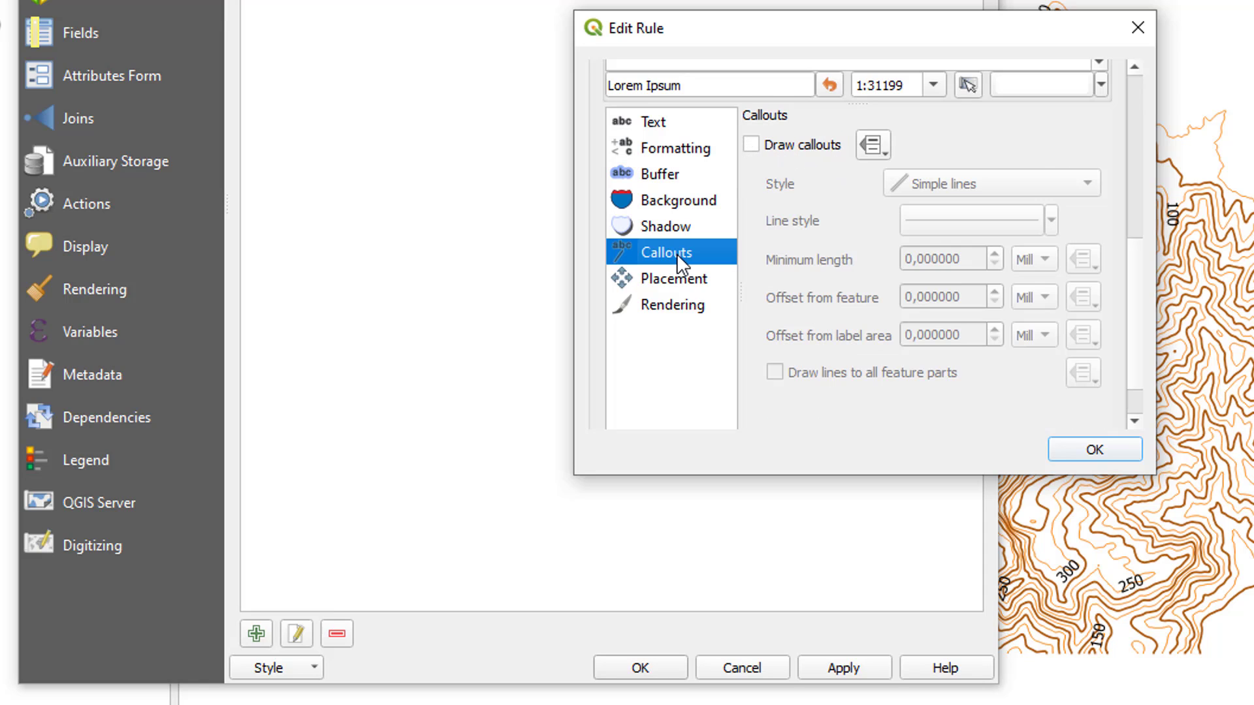
pyautogui.click(656, 224)
pyautogui.click(653, 199)
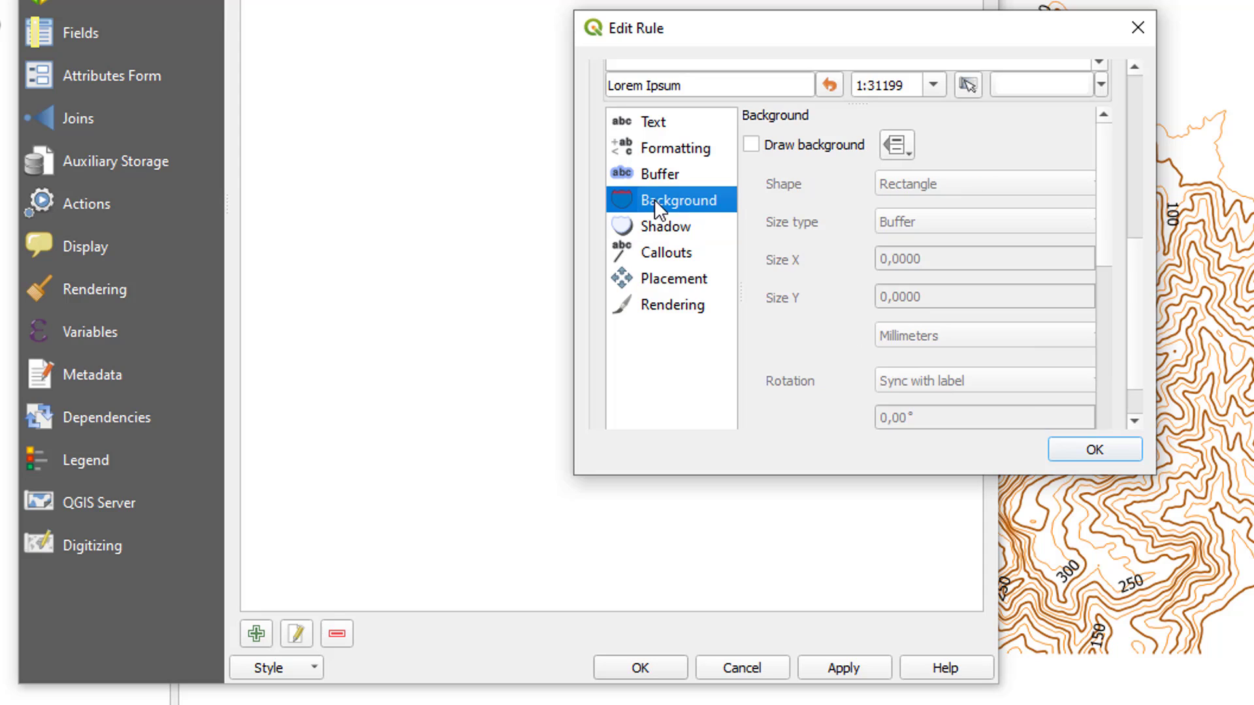
pyautogui.click(653, 277)
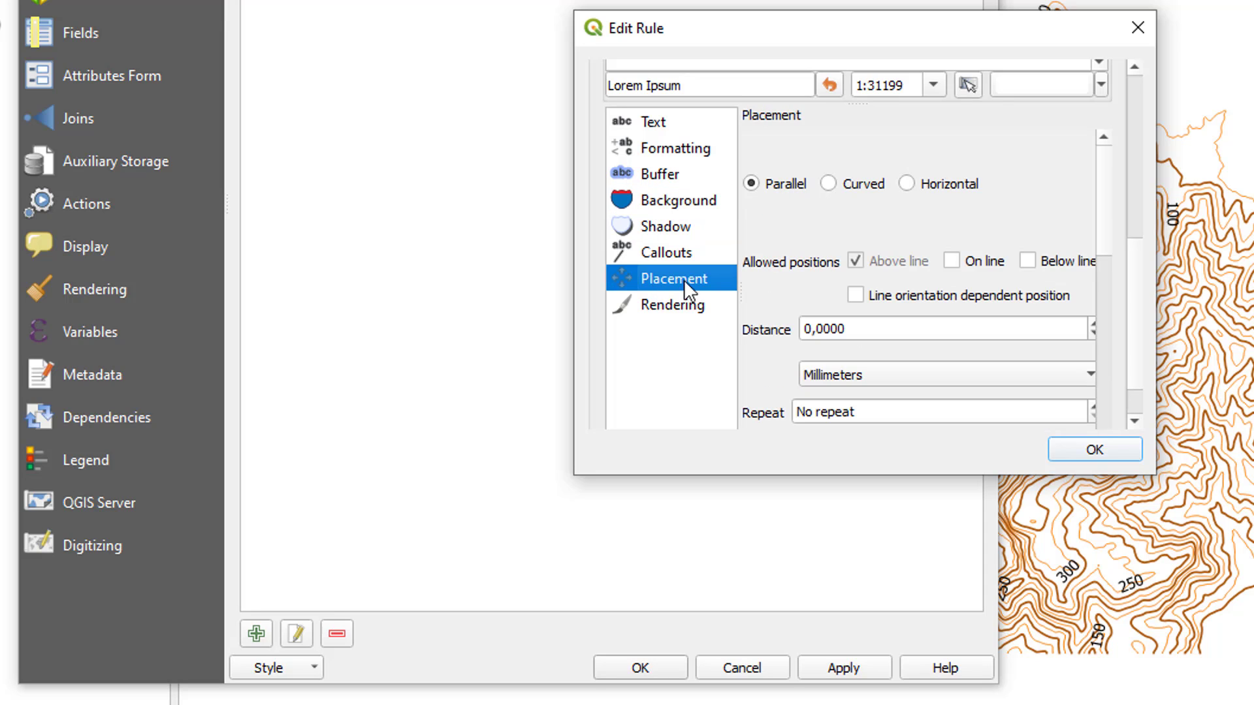
pyautogui.click(829, 183)
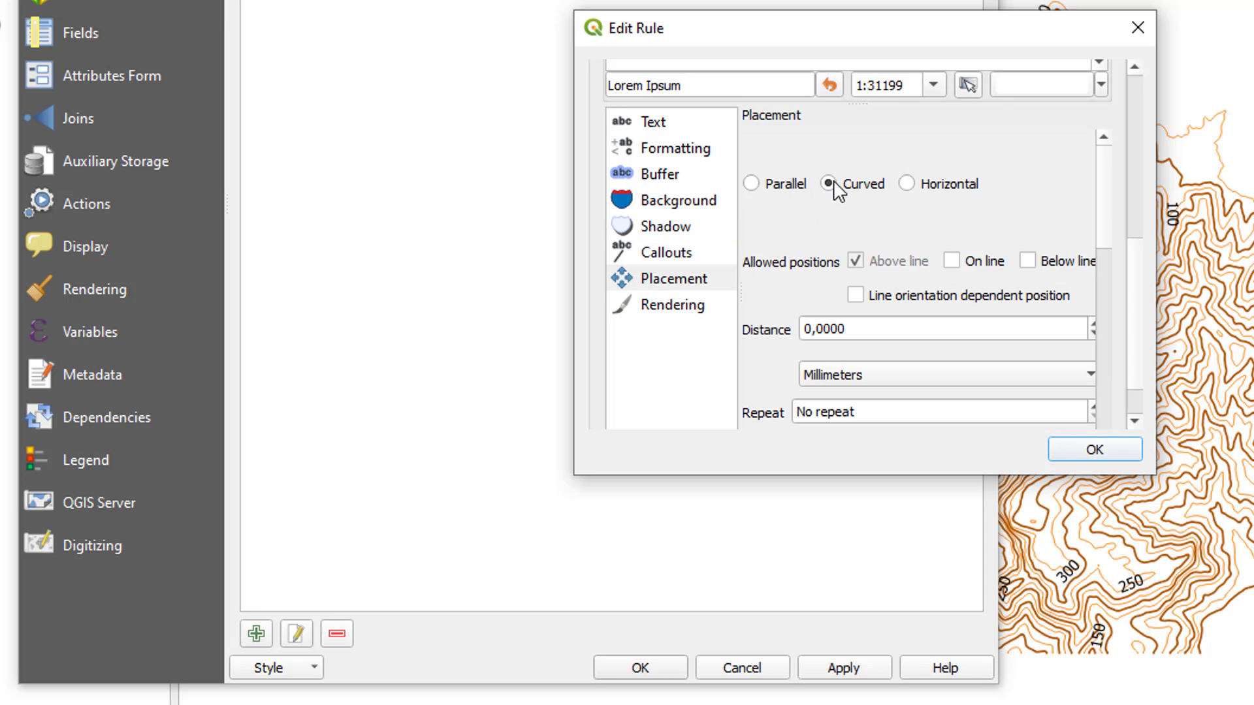
pyautogui.click(953, 261)
pyautogui.click(854, 261)
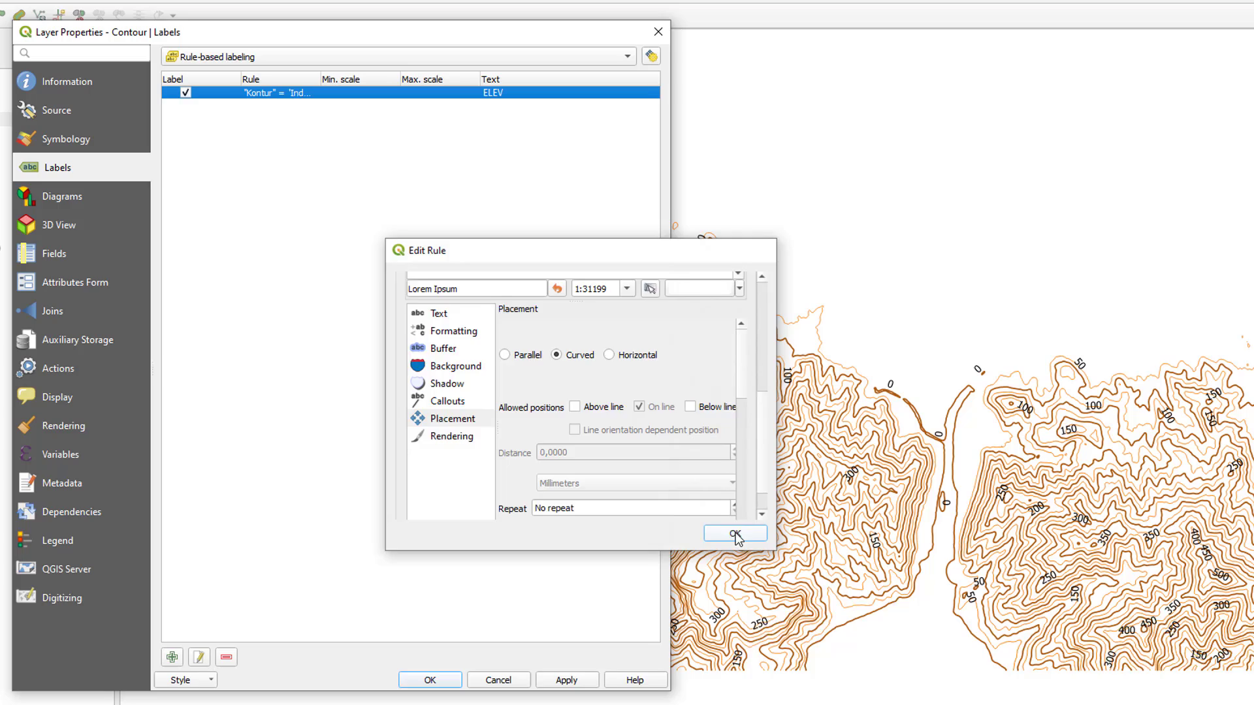
pyautogui.click(1094, 449)
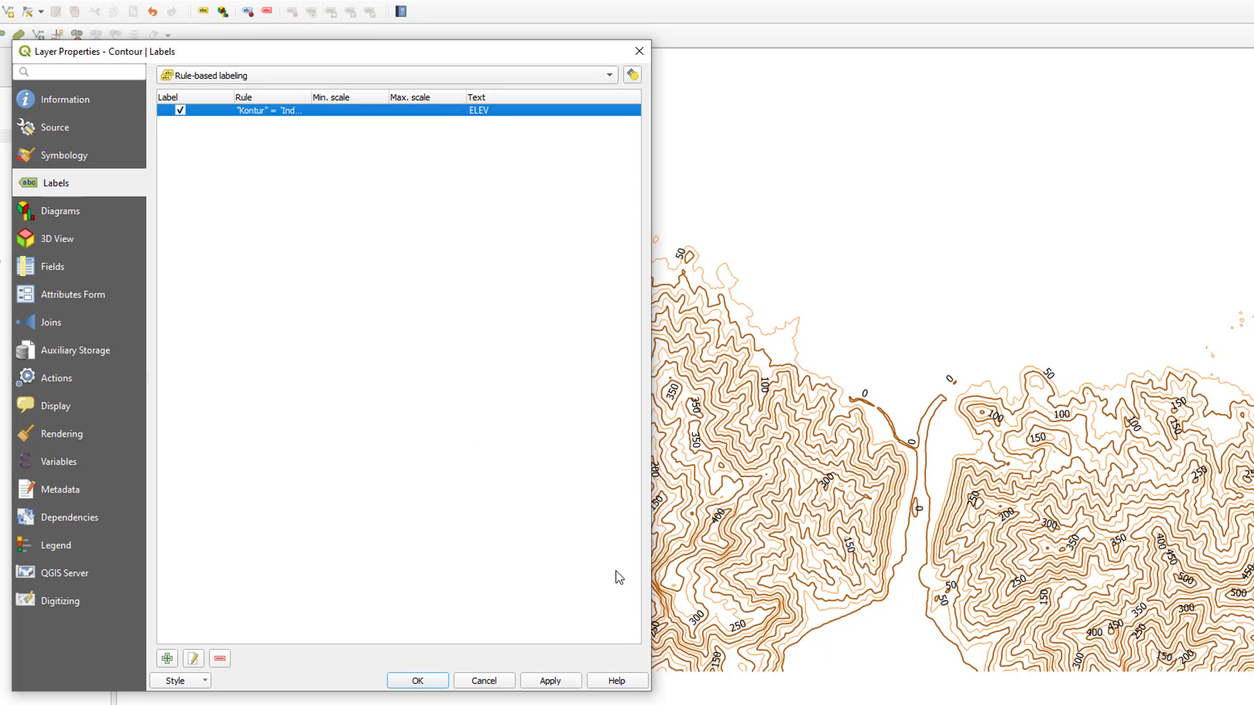
pyautogui.click(562, 682)
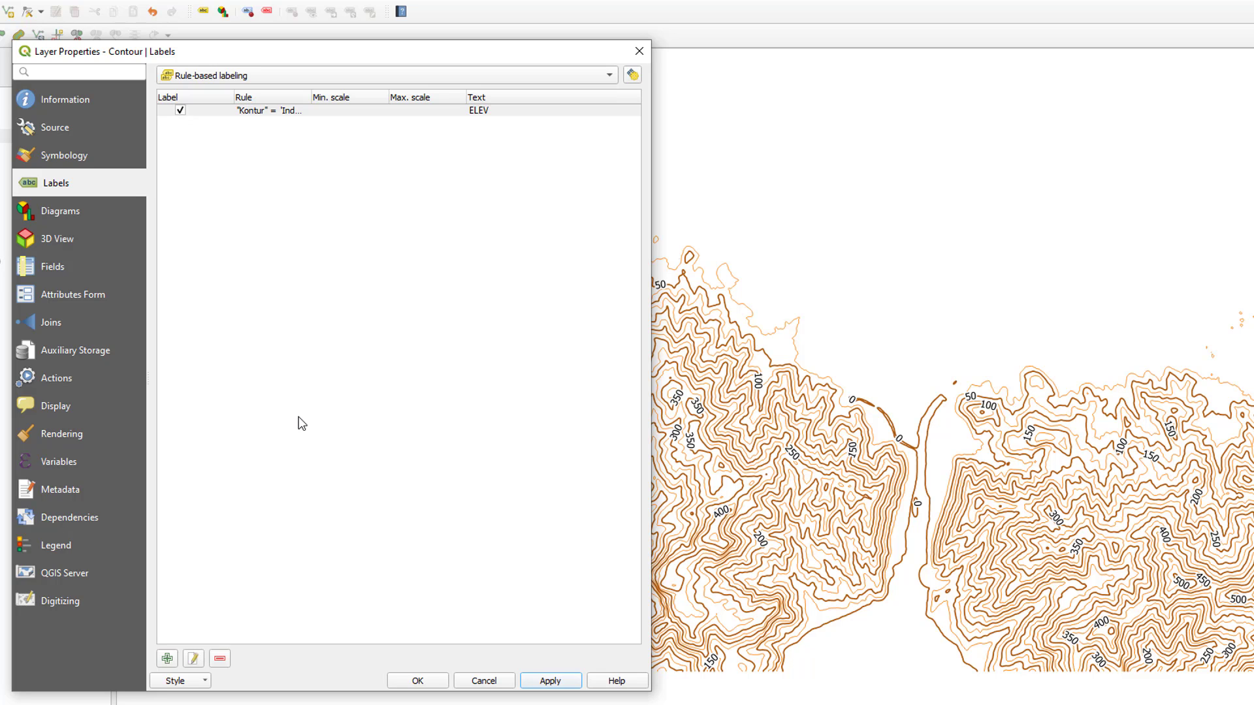
# Step: Change the Indeks rule's label value to the expression ELEV || ' m' and apply it to the Contour layer
pyautogui.click(300, 109)
pyautogui.doubleClick(288, 107)
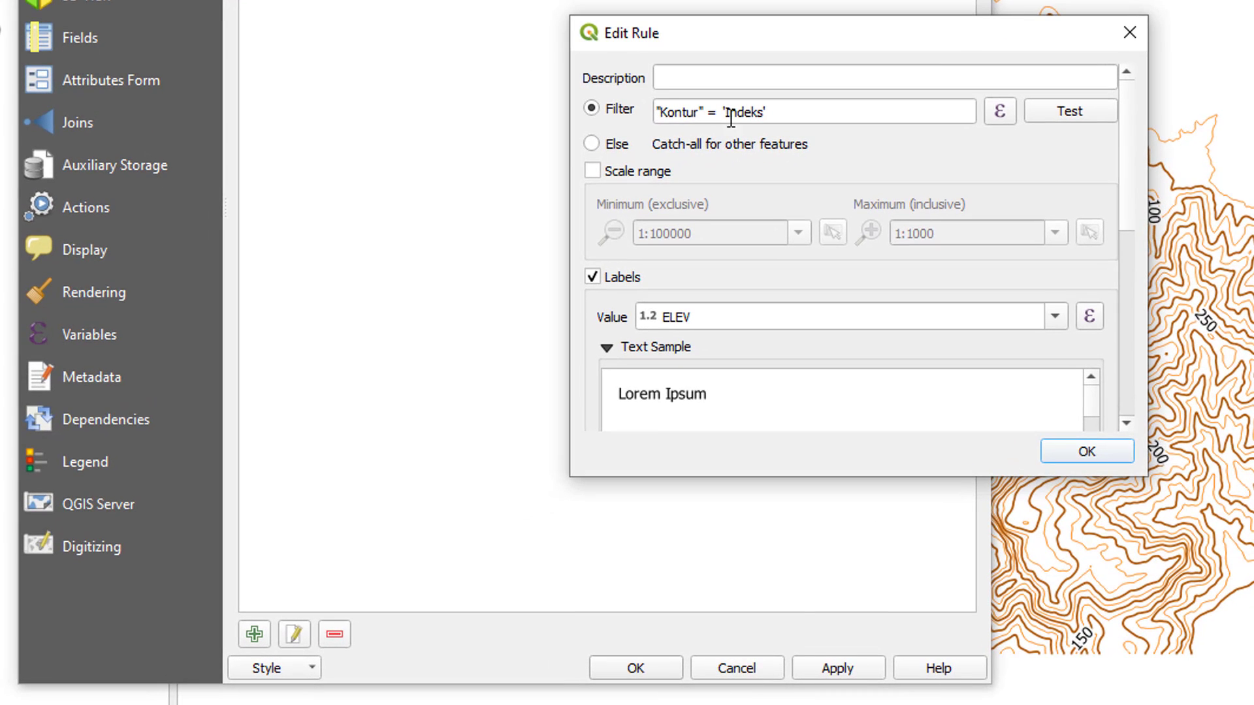
pyautogui.click(1088, 317)
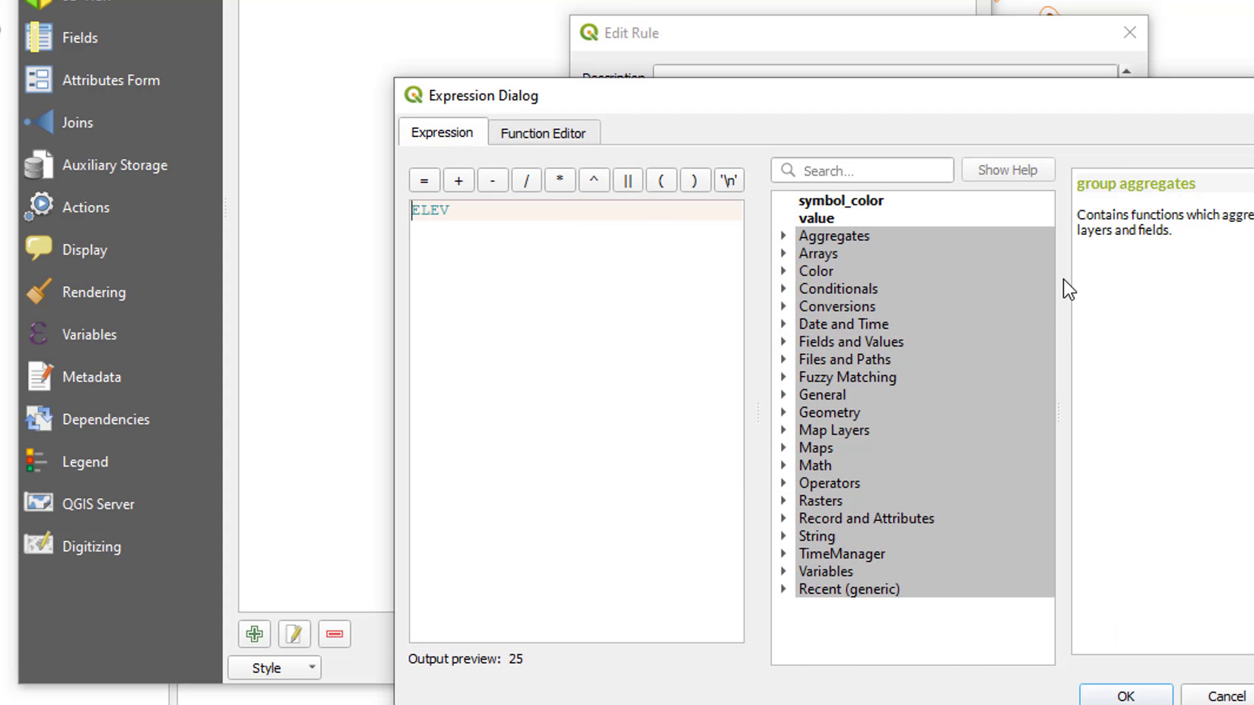
pyautogui.click(563, 220)
pyautogui.click(628, 182)
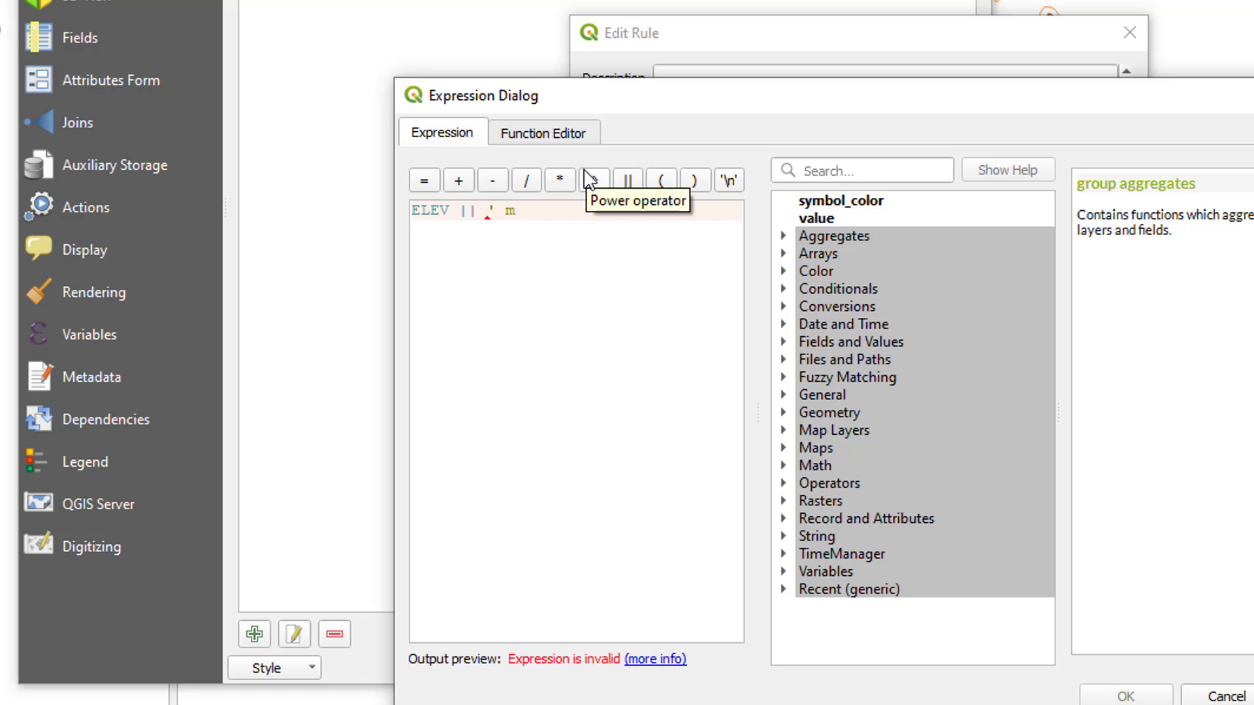
pyautogui.write("' m'")
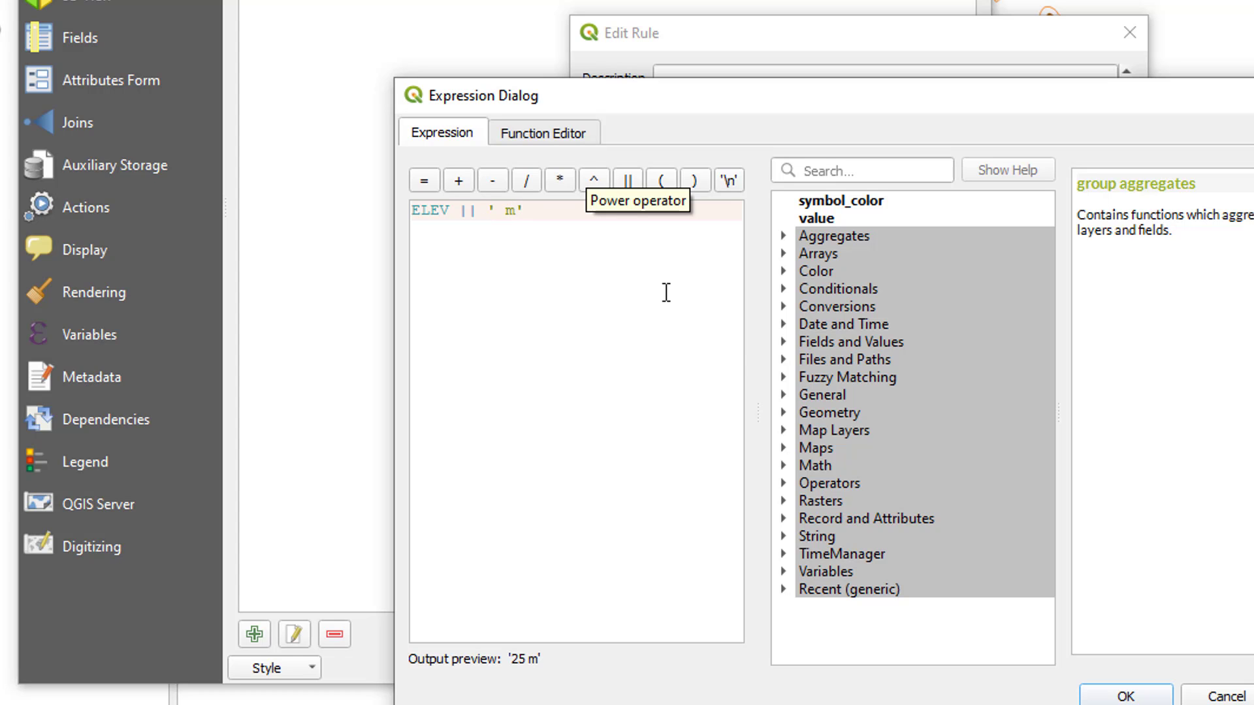
pyautogui.click(1154, 700)
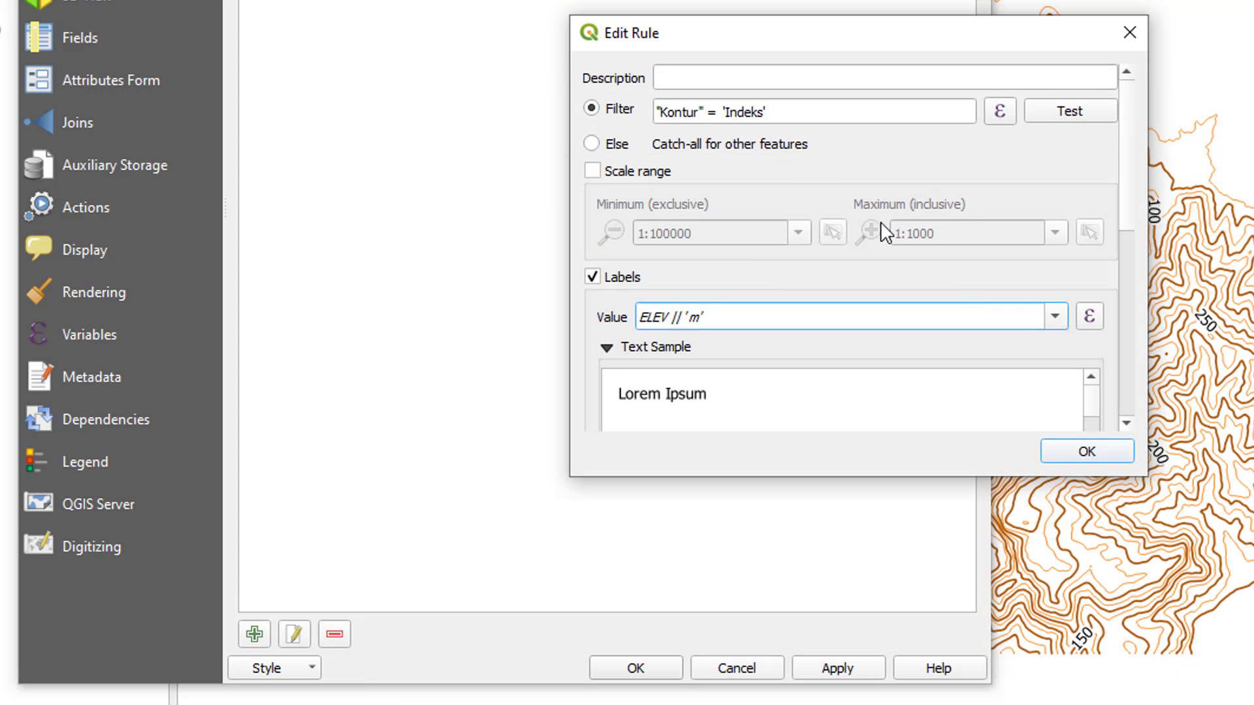
pyautogui.click(1072, 455)
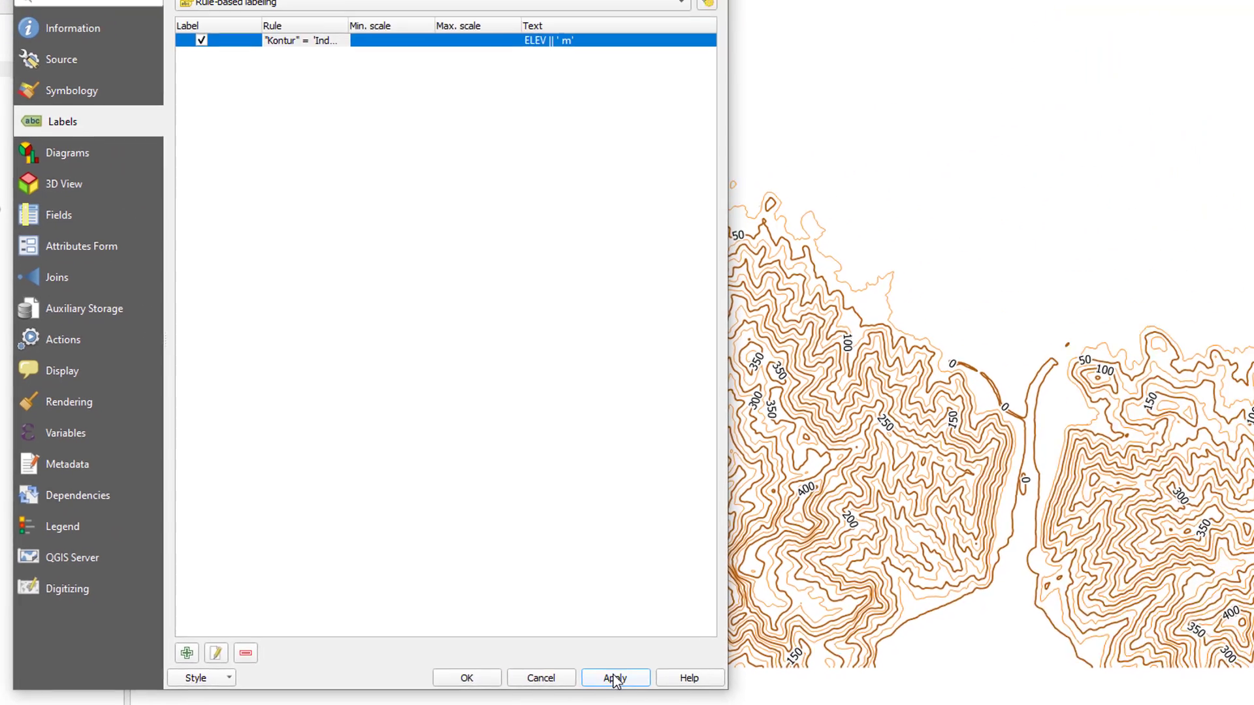
pyautogui.click(613, 676)
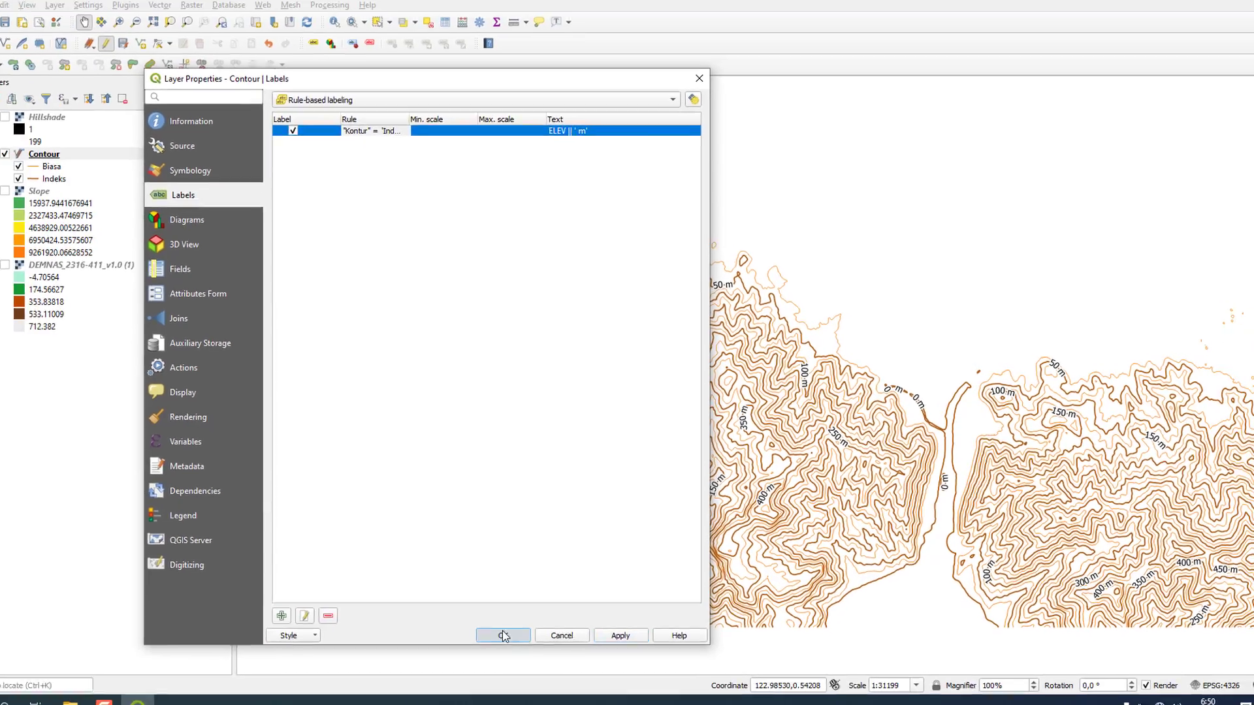
# Step: Accept the Contour layer's label settings and inspect the Indeks elevation labels on the map at a closer scale
pyautogui.click(503, 635)
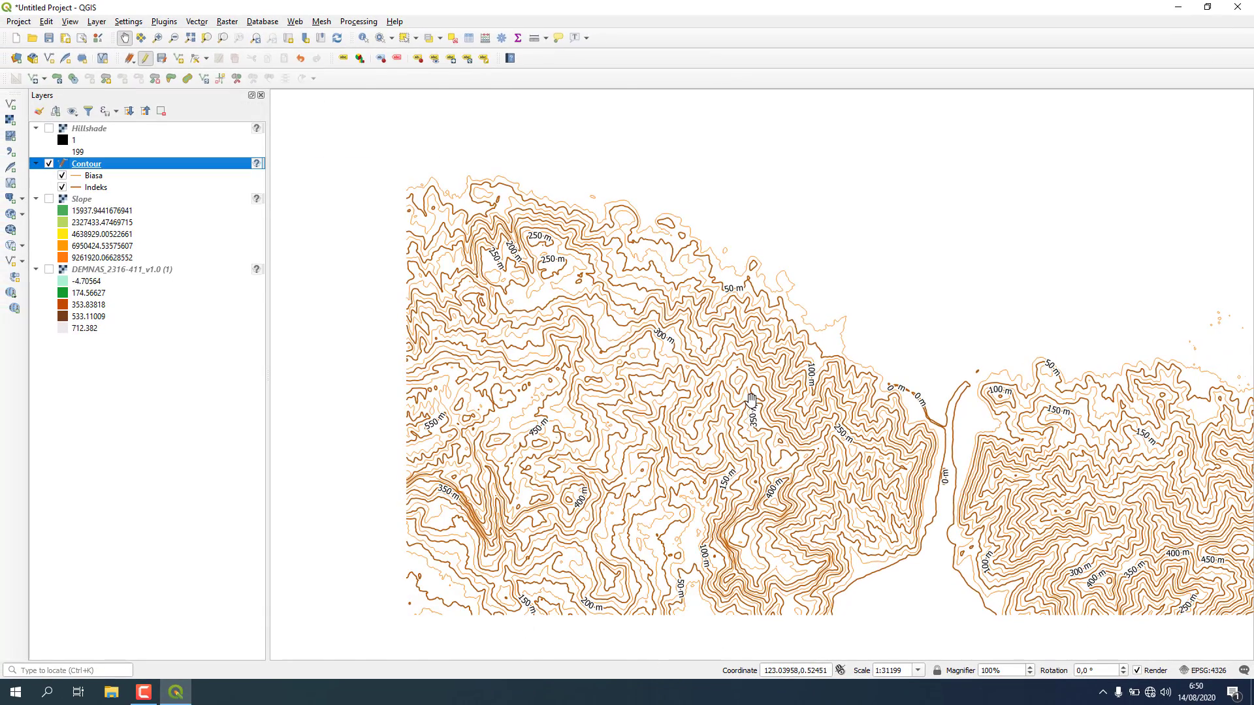
pyautogui.scroll(1, 751, 400)
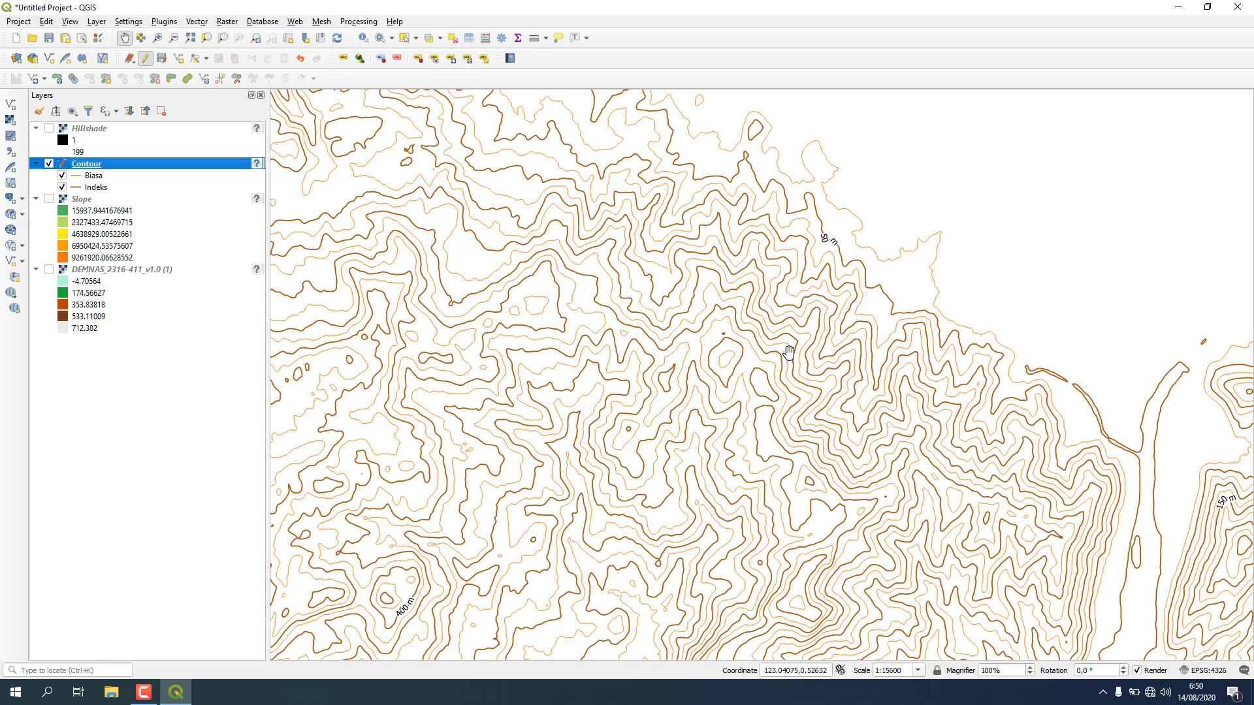
pyautogui.scroll(-1, 736, 341)
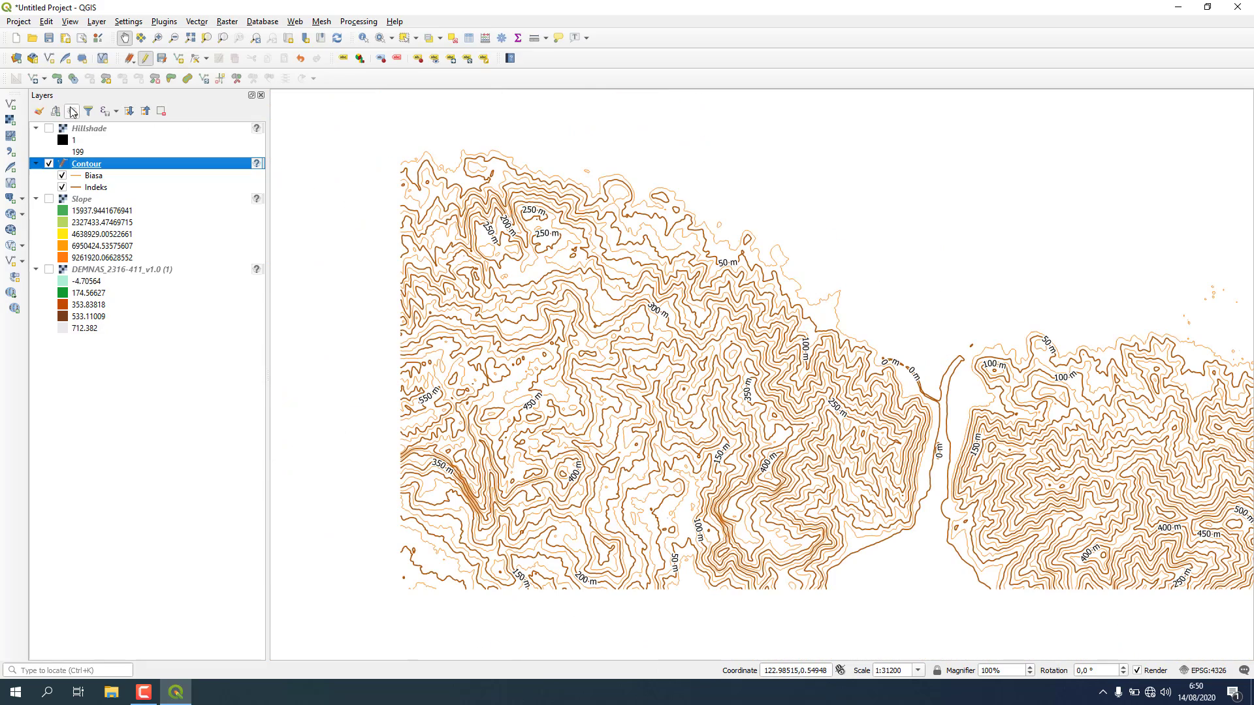
# Step: Preview the contours with the Hillshade layer, hide it again, and view them over the Slope layer at the full map extent
pyautogui.click(49, 129)
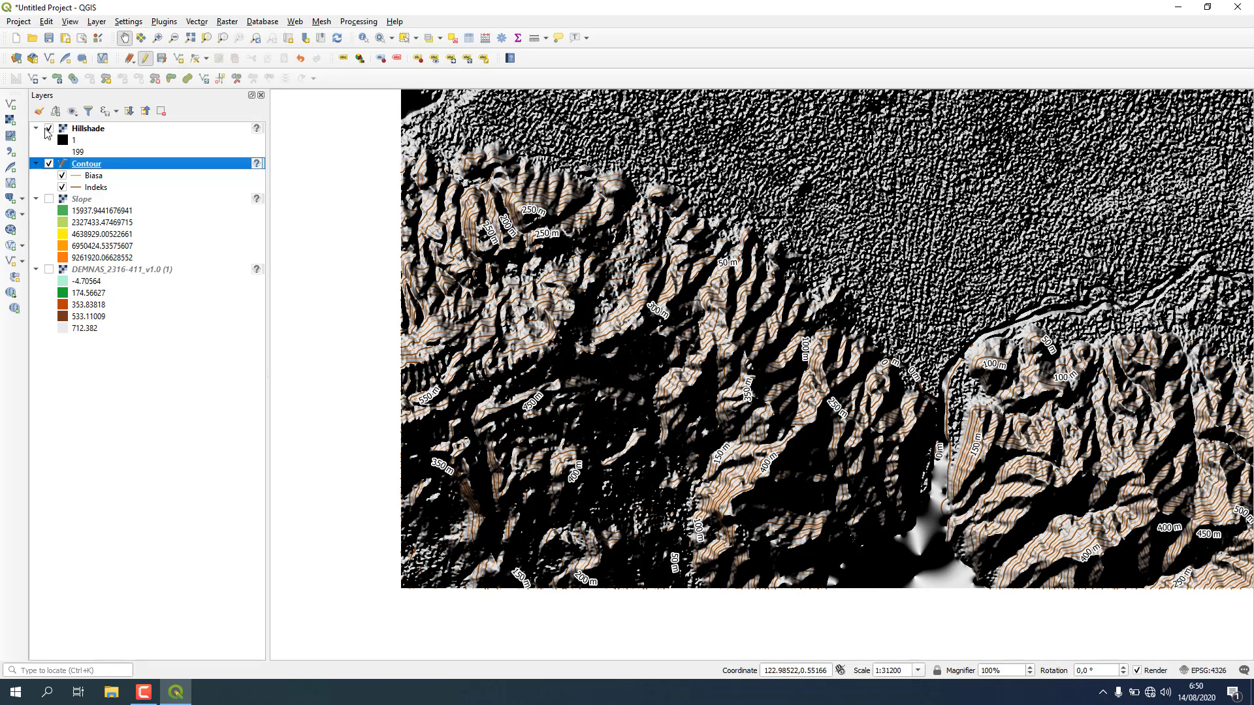
pyautogui.click(49, 128)
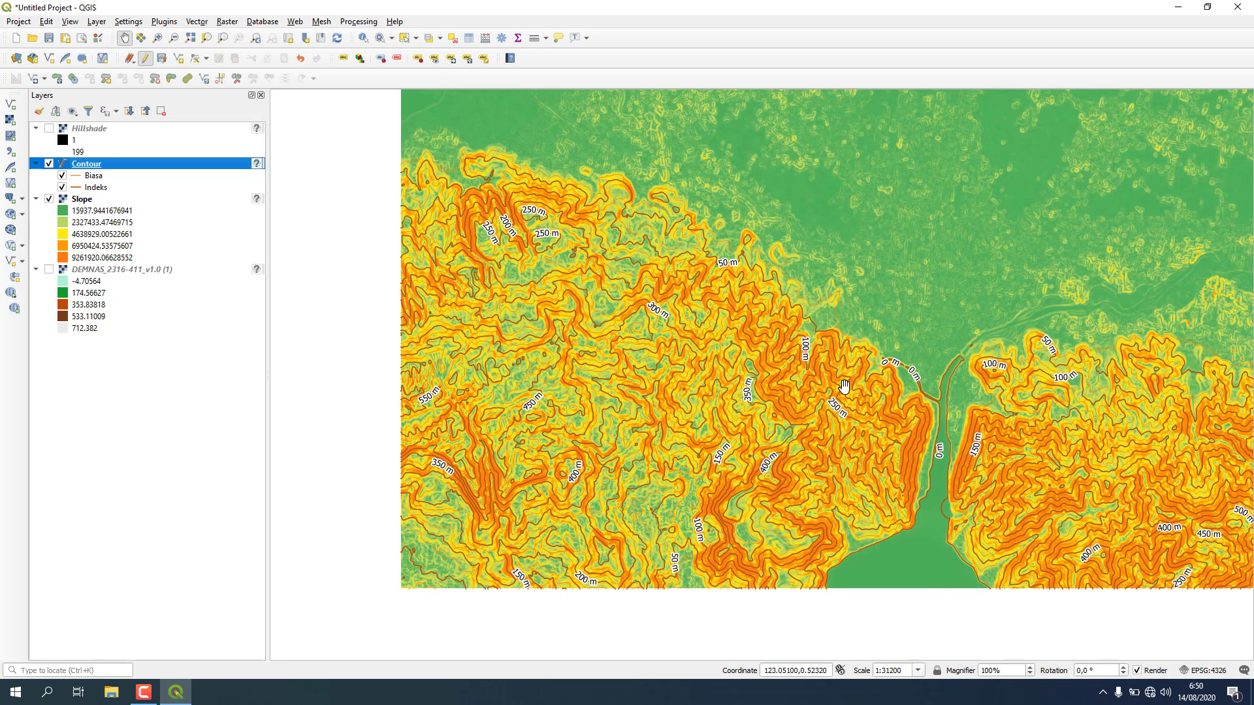
pyautogui.scroll(-1, 844, 387)
pyautogui.moveTo(914, 277); pyautogui.dragTo(688, 324)
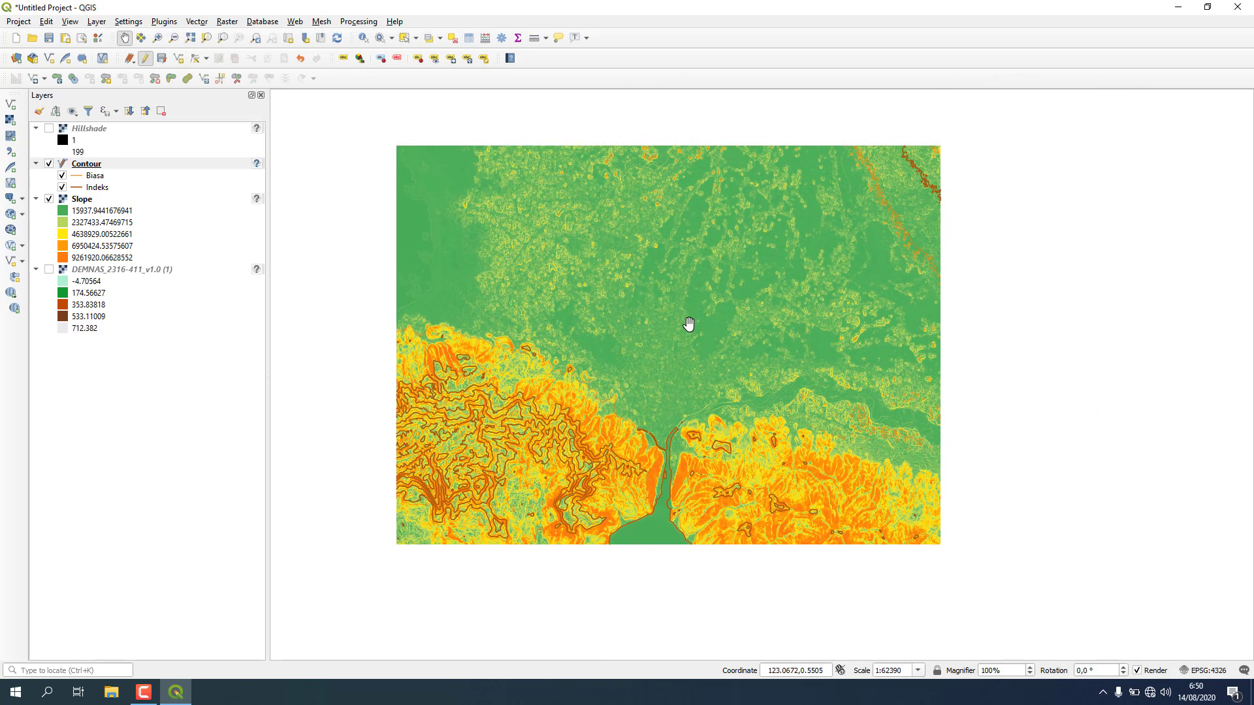
pyautogui.click(190, 37)
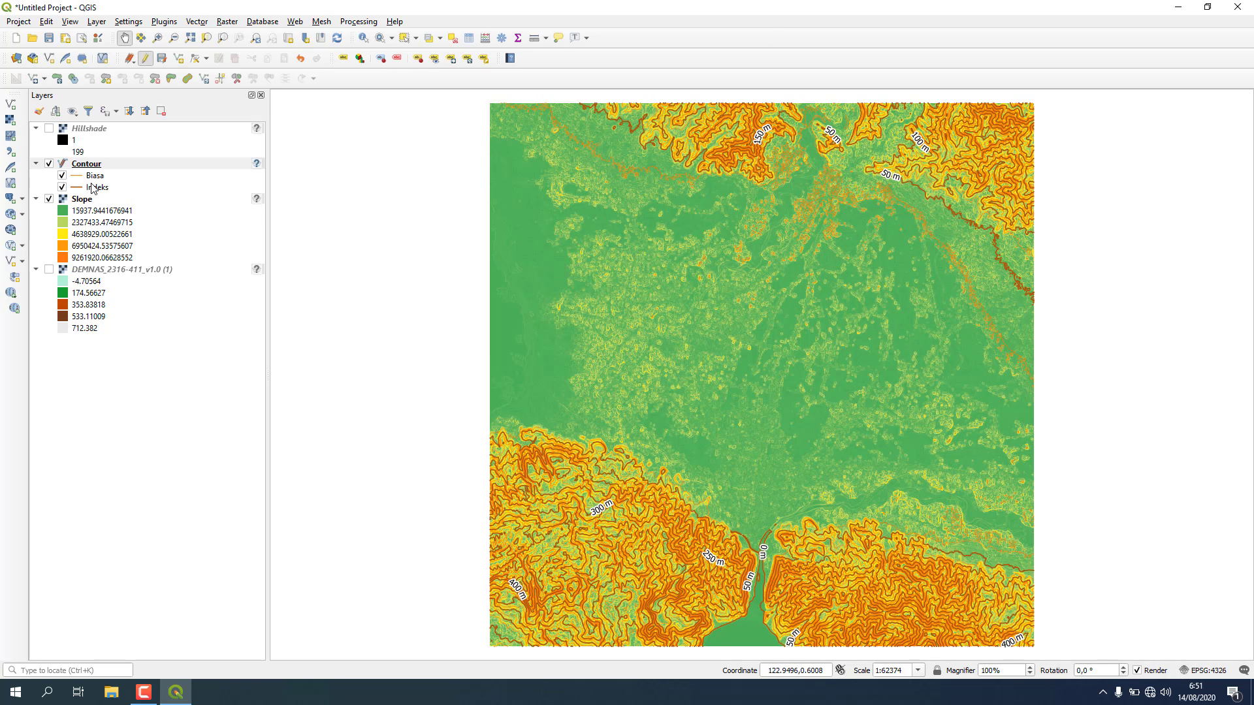
# Step: Hide the Slope layer, show the DEMNAS raster beneath the contours, and inspect the labelled contours over the southern hills
pyautogui.click(49, 199)
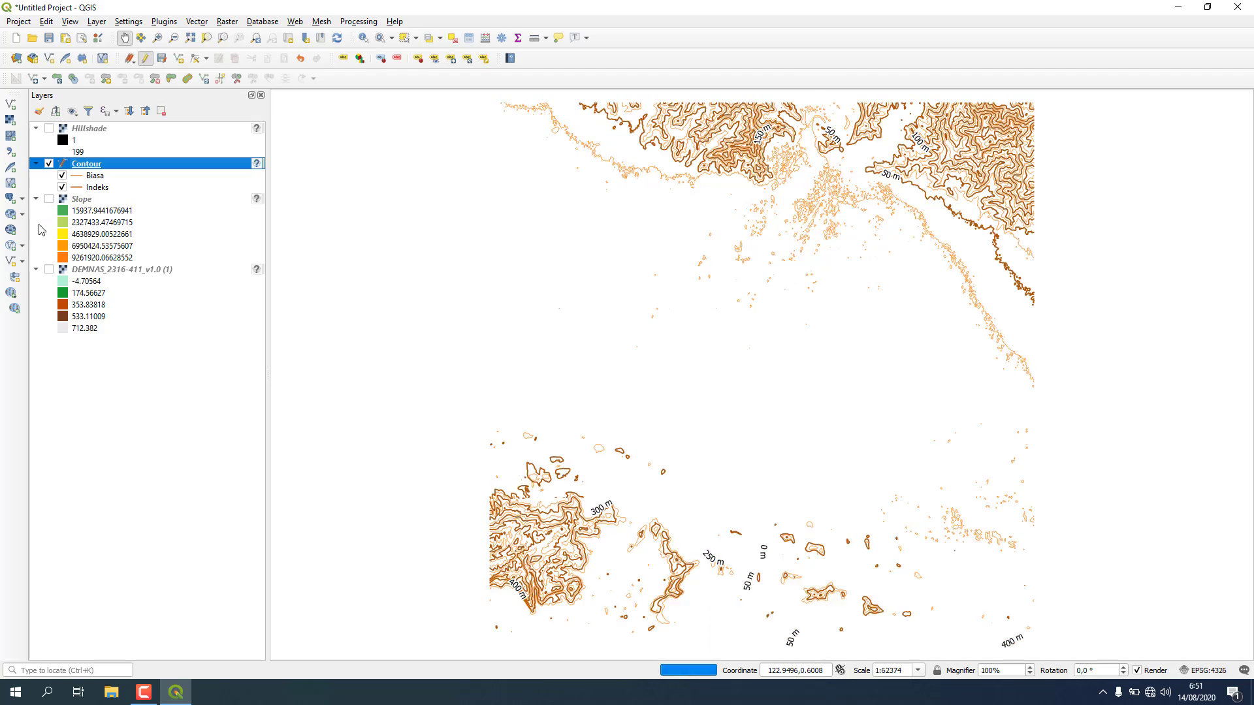
pyautogui.click(49, 269)
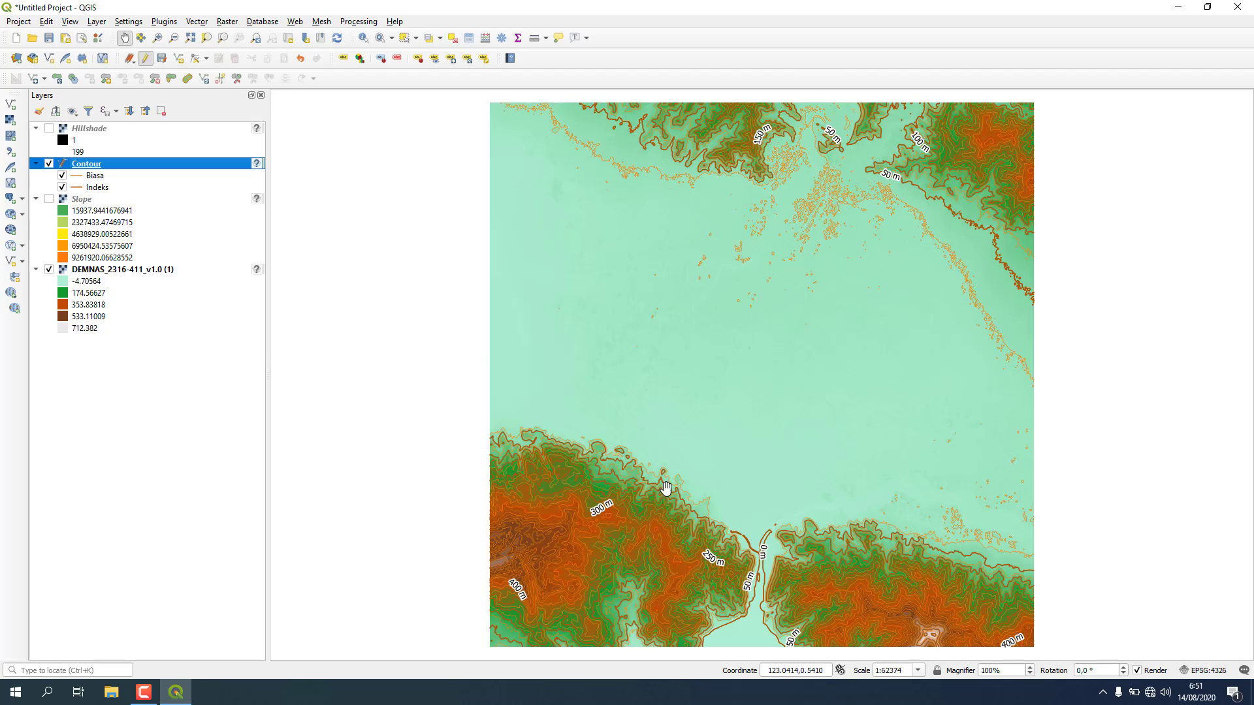
pyautogui.scroll(1, 634, 569)
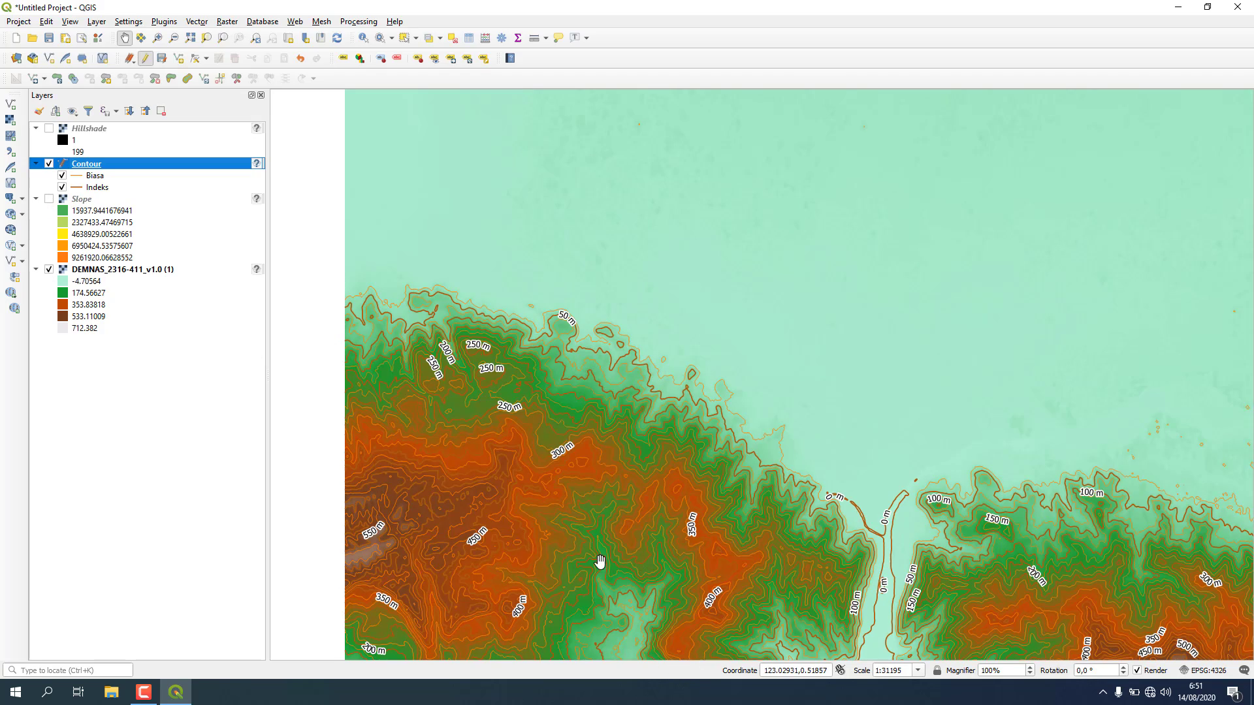
pyautogui.moveTo(597, 562); pyautogui.dragTo(704, 397)
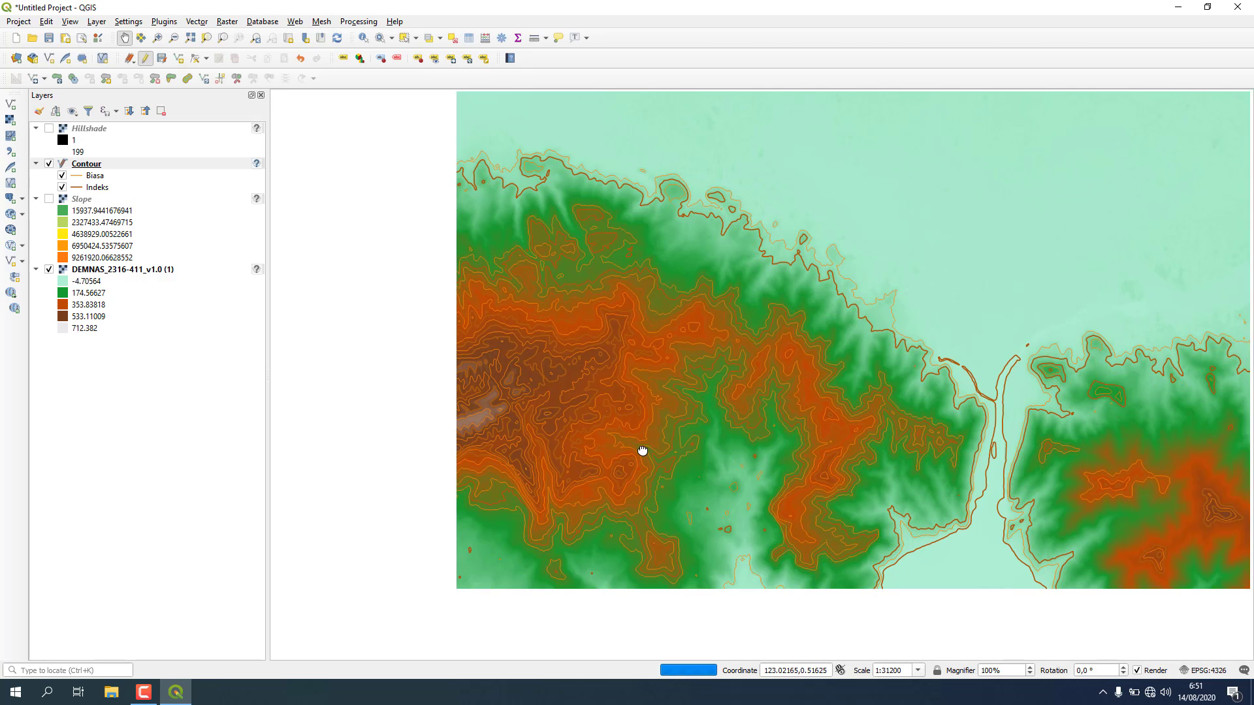
pyautogui.moveTo(641, 451); pyautogui.dragTo(624, 462)
pyautogui.click(643, 422)
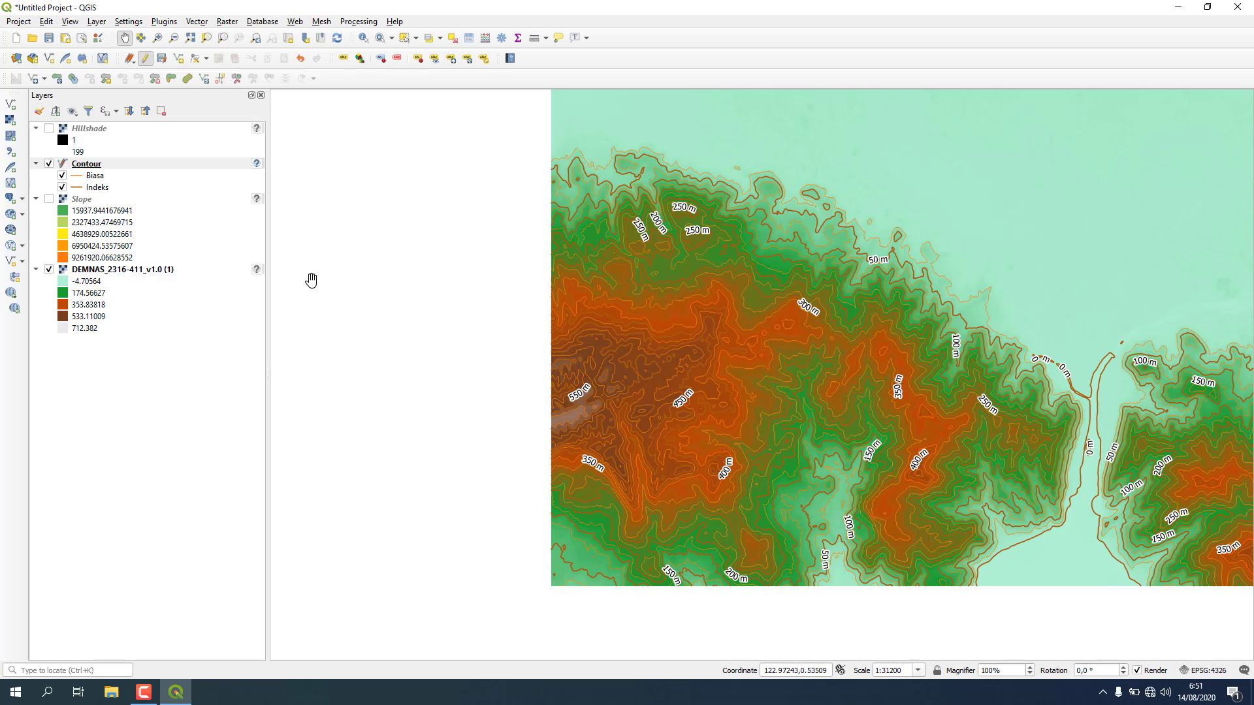
# Step: Turn on the Hillshade layer, display the full map extent, and swap the visible DEMNAS raster for the Slope layer
pyautogui.click(50, 269)
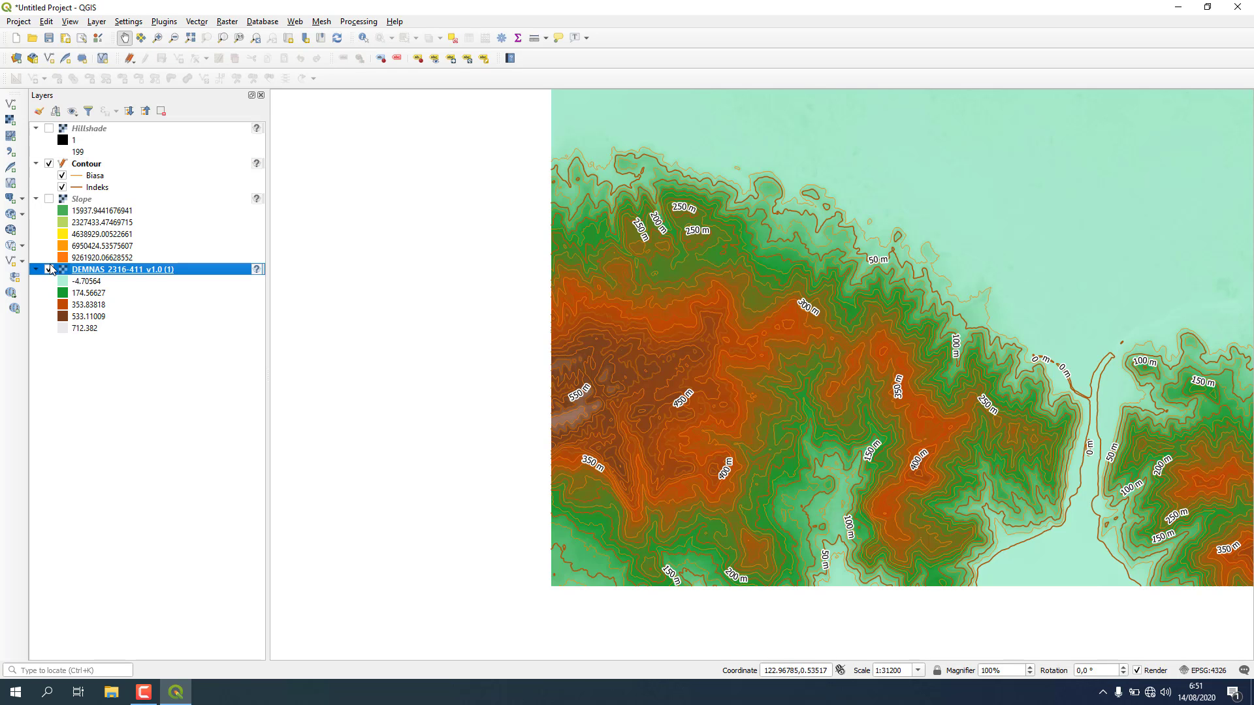
pyautogui.click(49, 128)
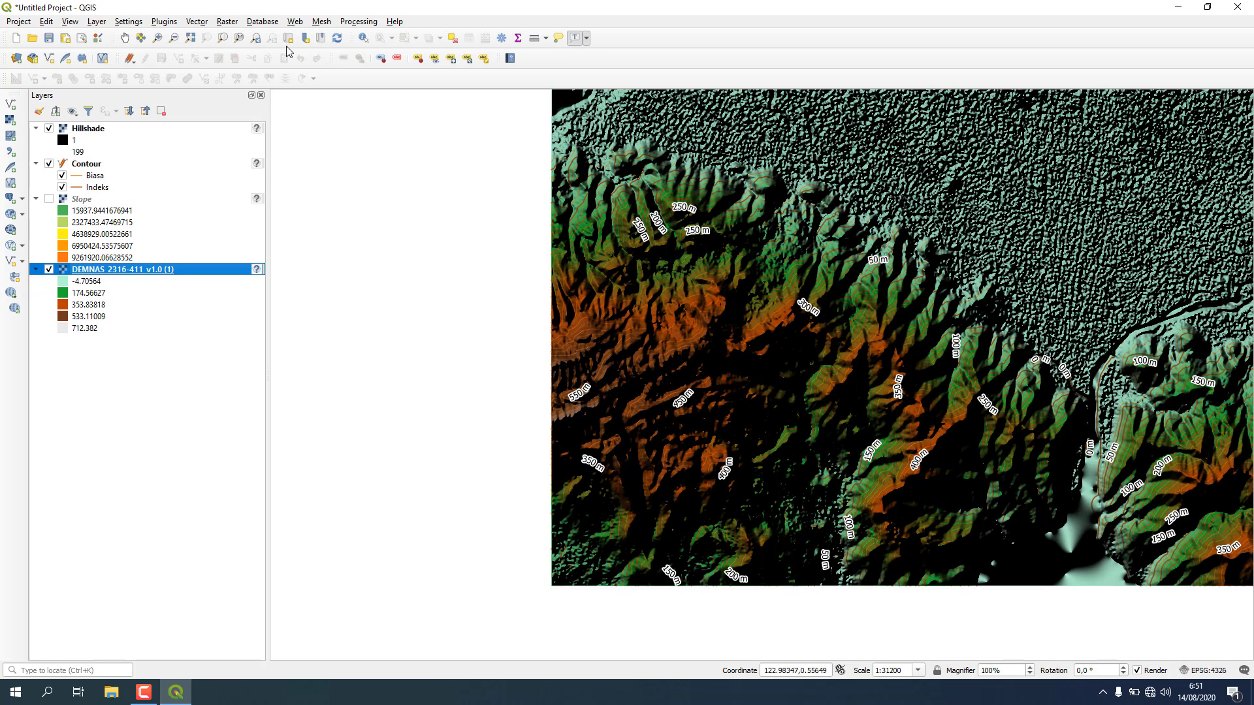
pyautogui.click(190, 38)
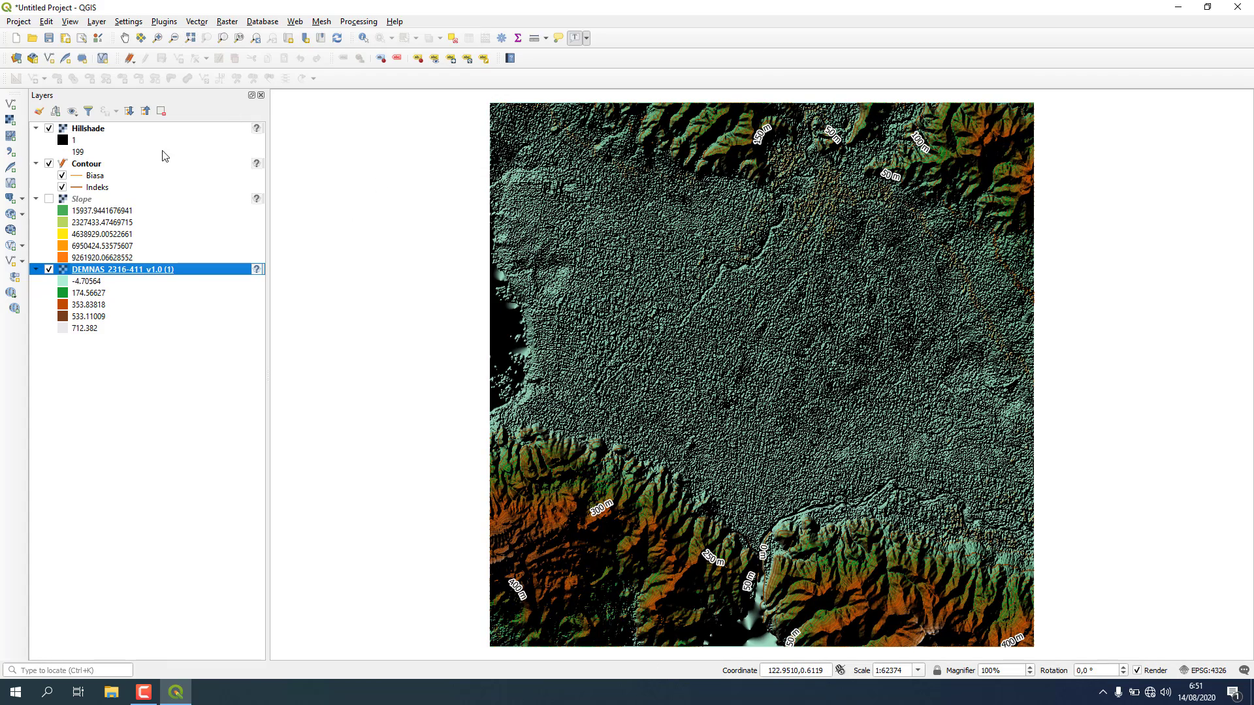
pyautogui.click(49, 269)
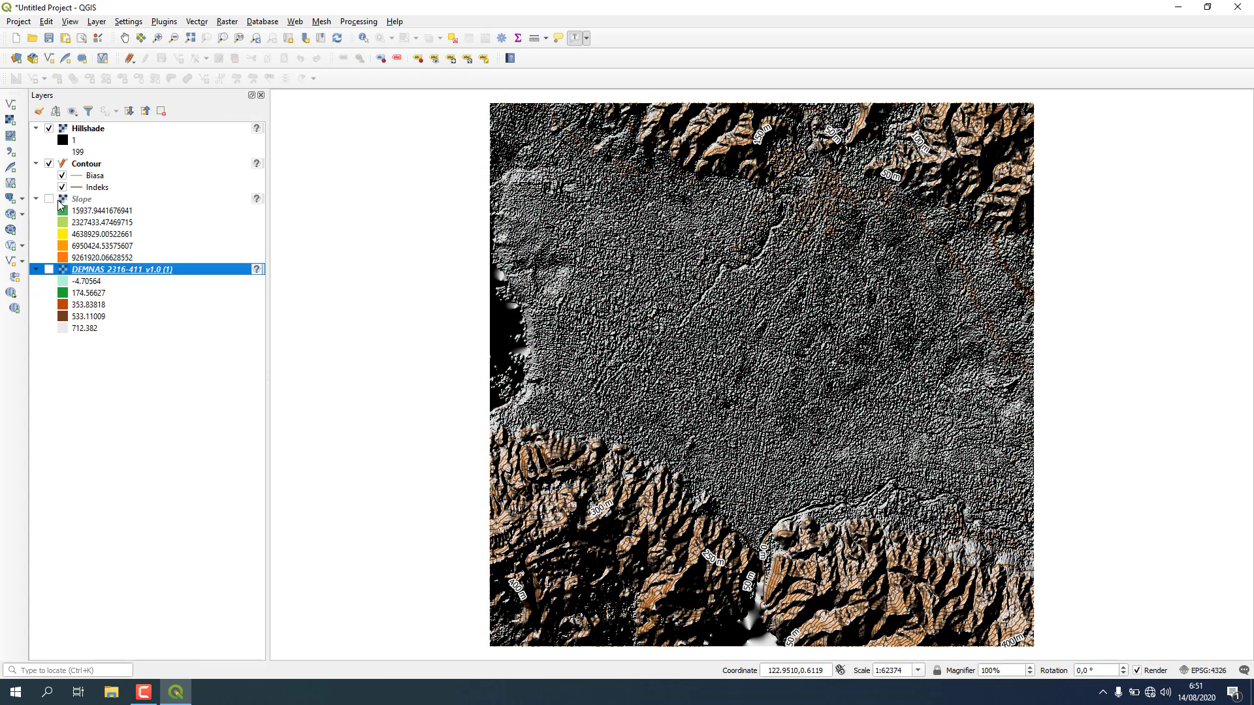
pyautogui.click(52, 200)
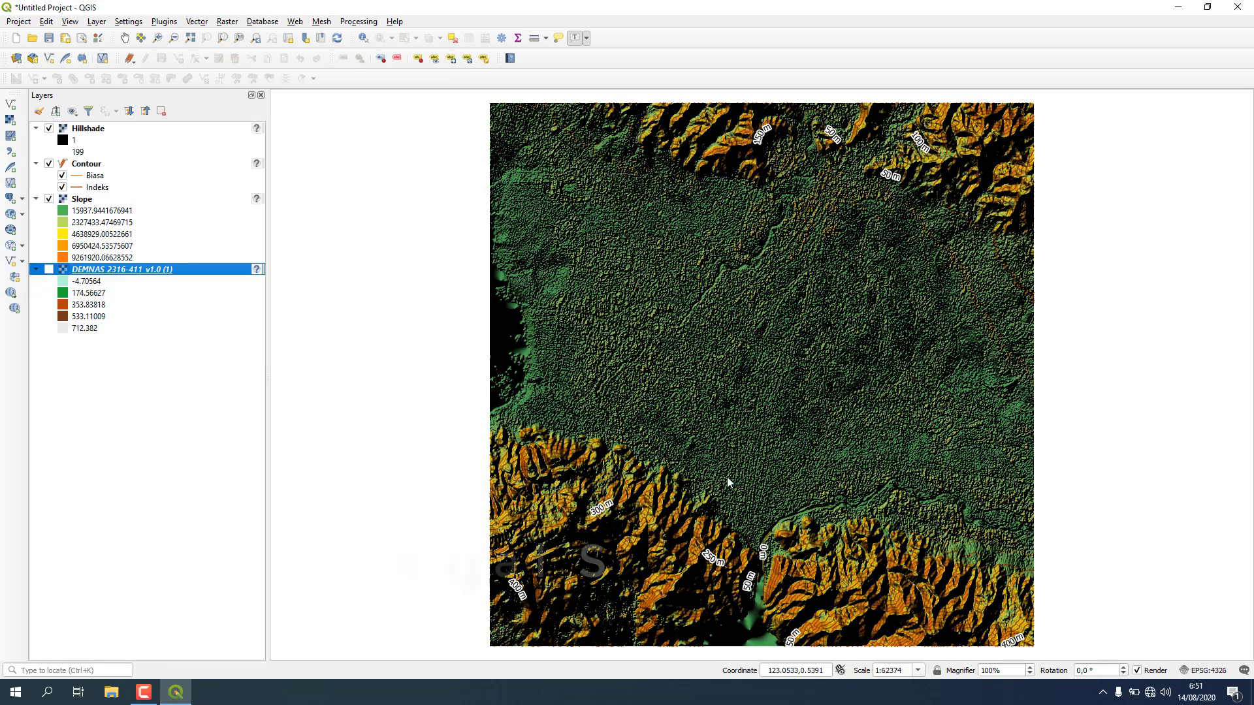